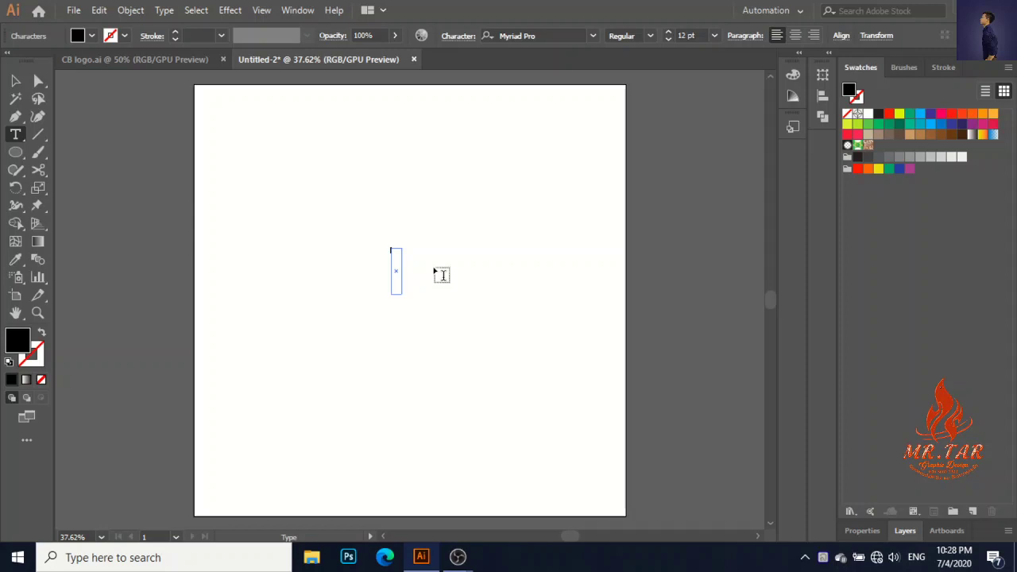
key("Escape")
left_click(16, 82)
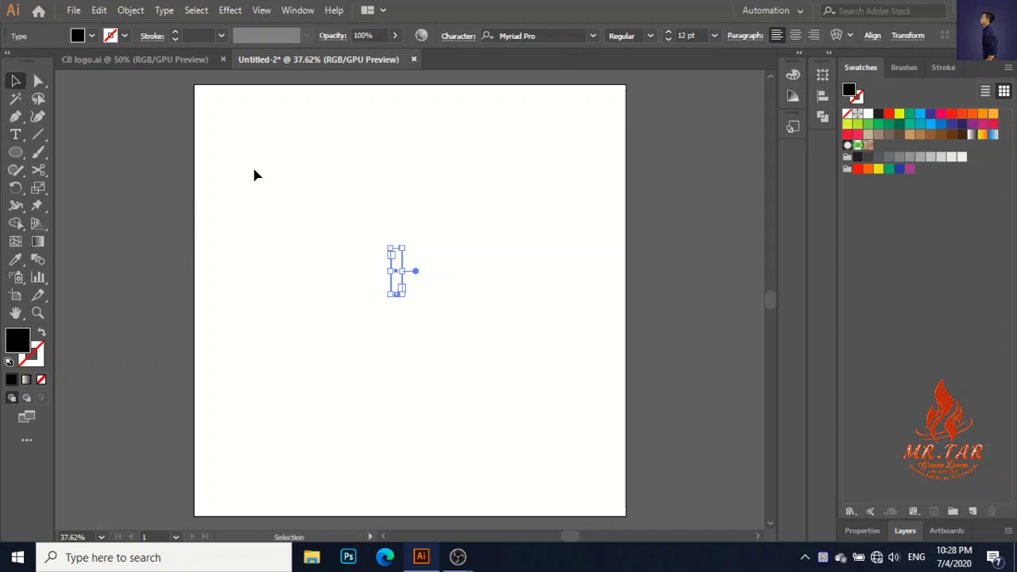
left_click(285, 172)
Add the text "CB" as point type near the middle of the artboard
left_click(12, 143)
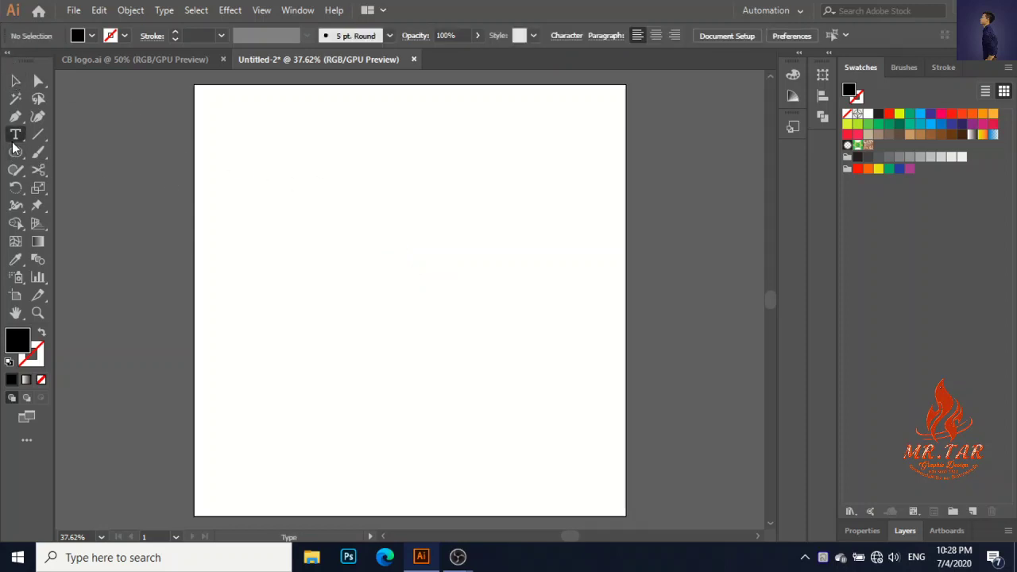
left_click_drag(13, 140, 100, 136)
left_click(379, 257)
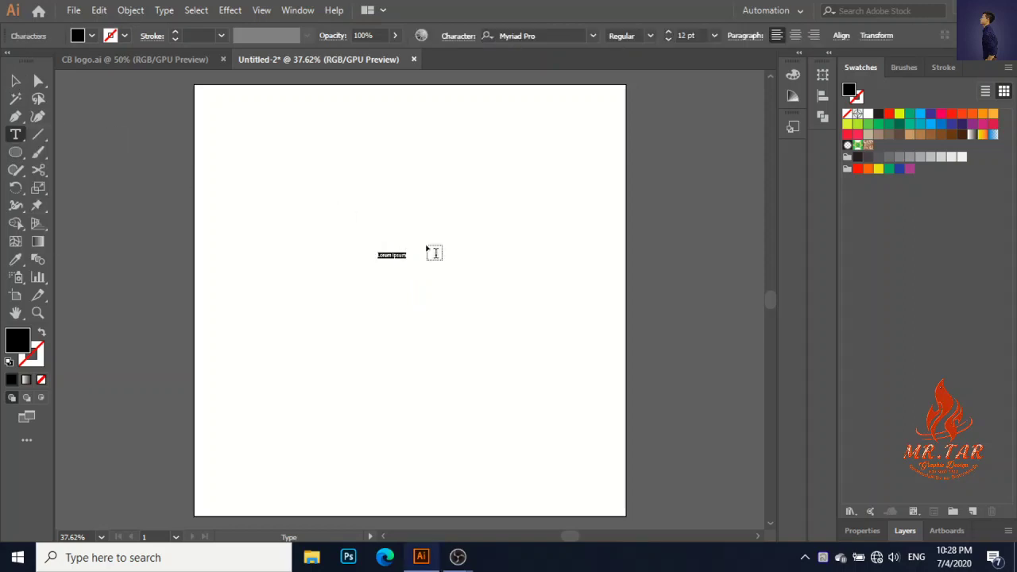
key("Escape")
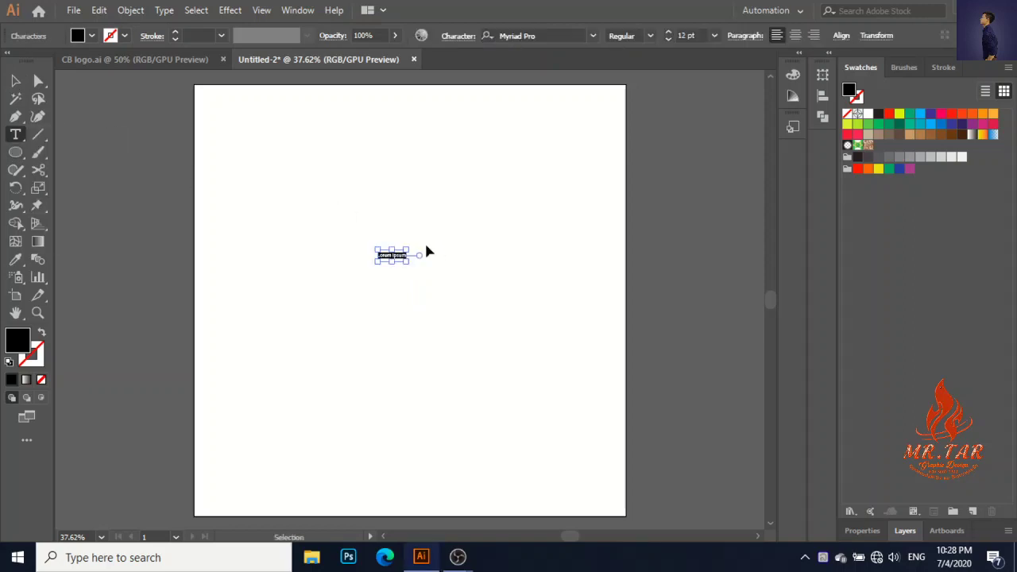
left_click(430, 253)
key("BackSpace")
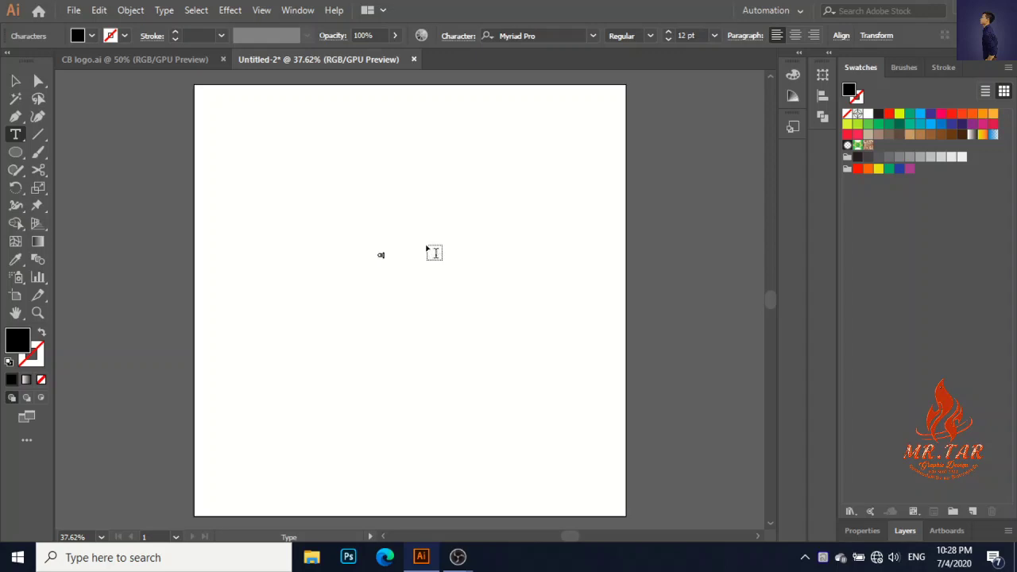
key("Escape")
left_click(431, 276)
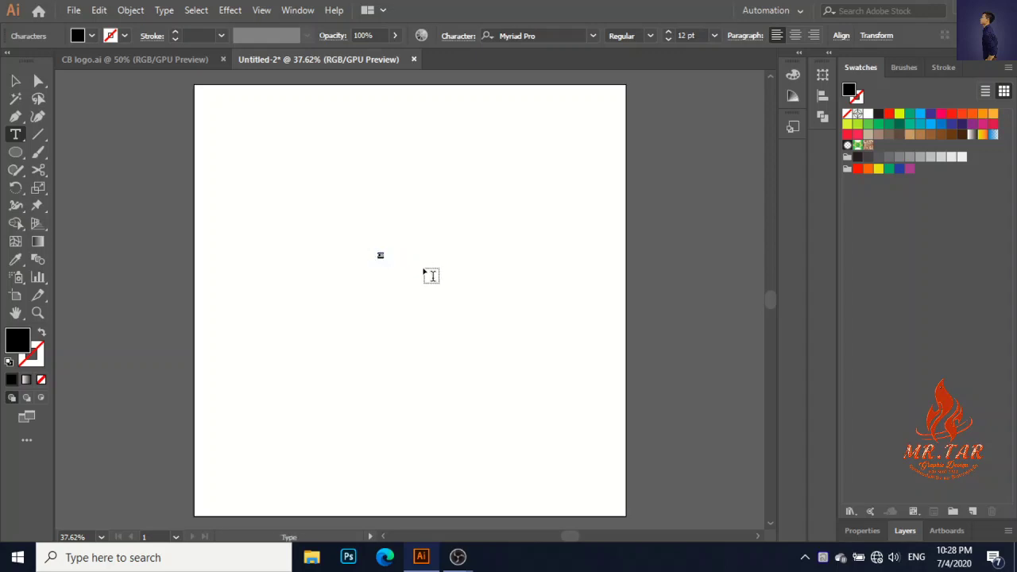
Set the font size of the CB text to 450 pt
left_click(681, 36)
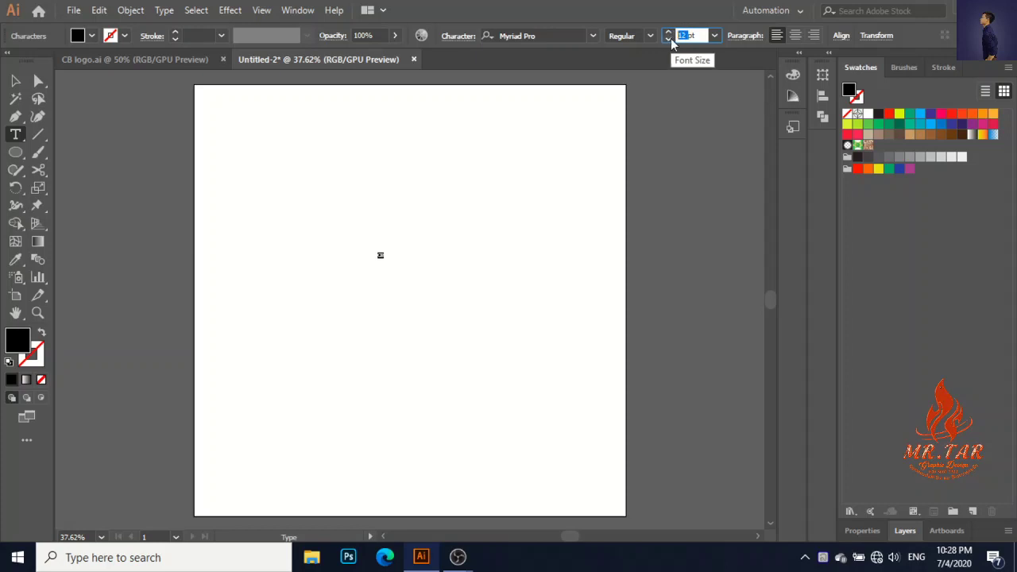
type("450pt")
key("Return")
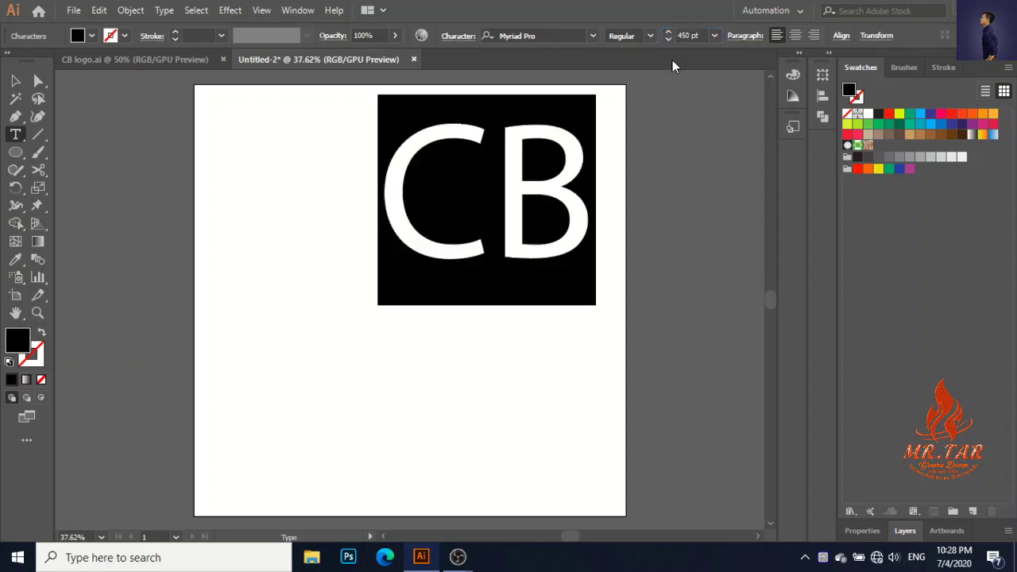
Search the fonts for "tra" and apply Traditional Arabic Bold to the CB text
left_click(524, 34)
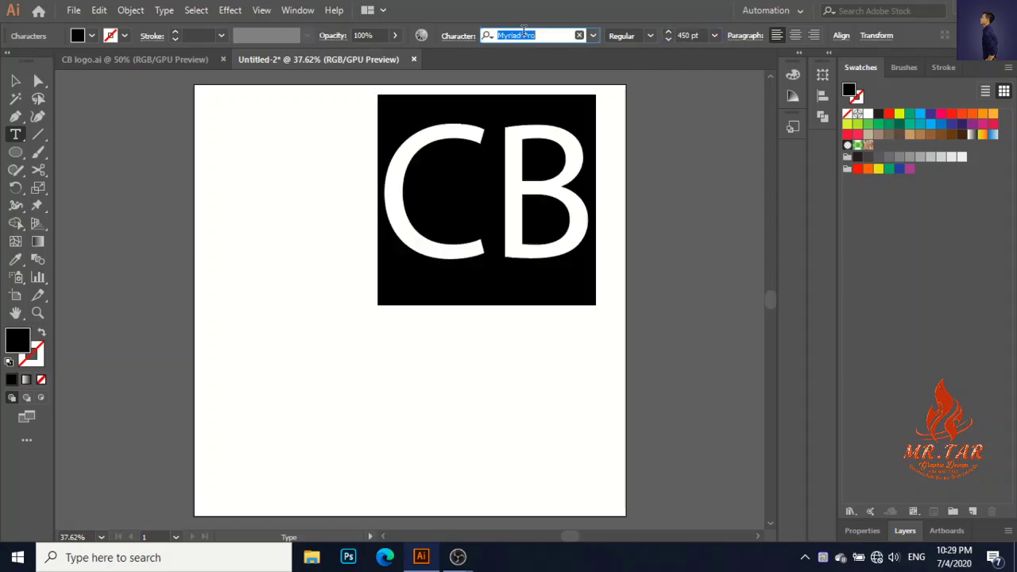
type("tar")
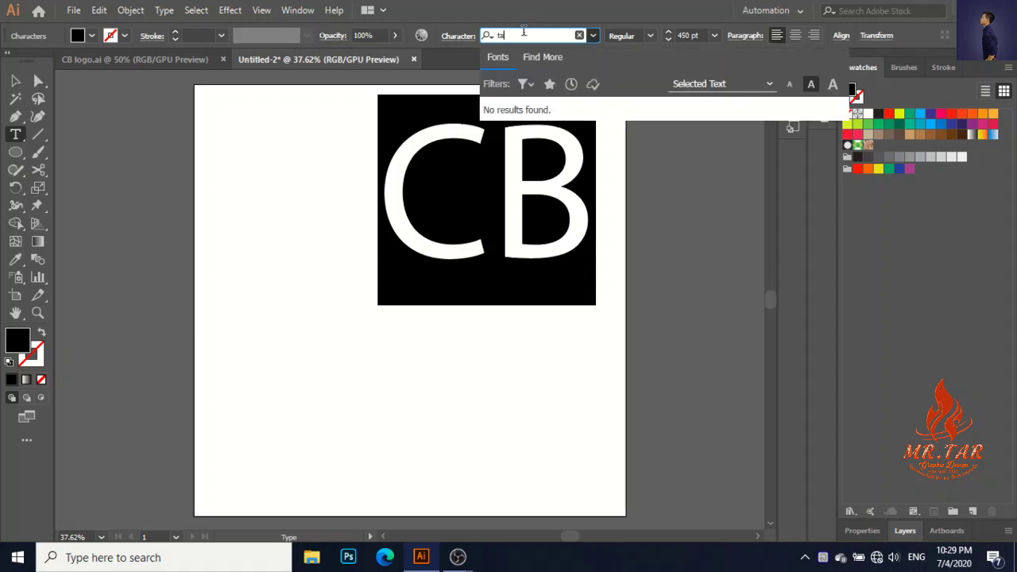
key("BackSpace")
type("ra")
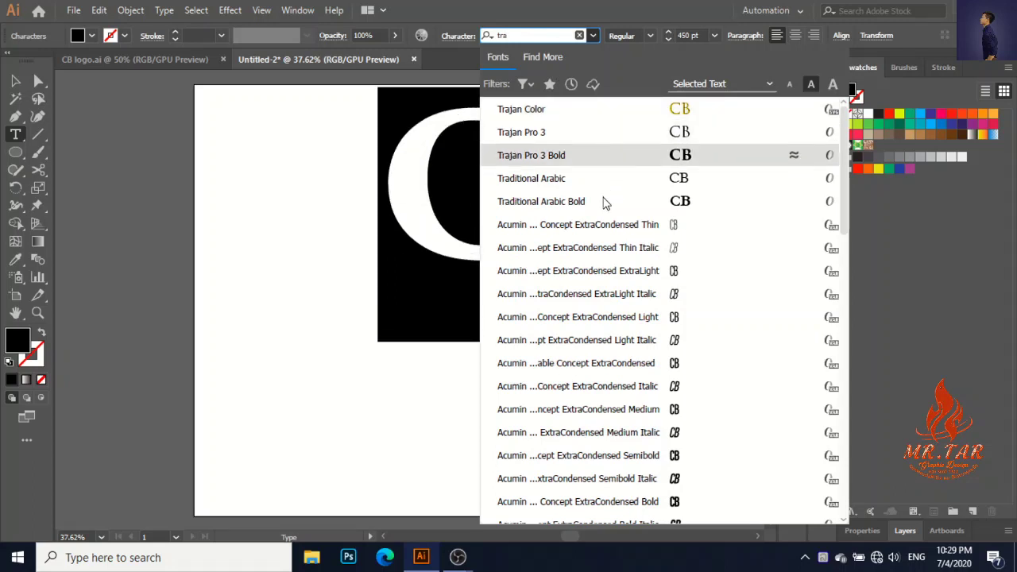
left_click(601, 208)
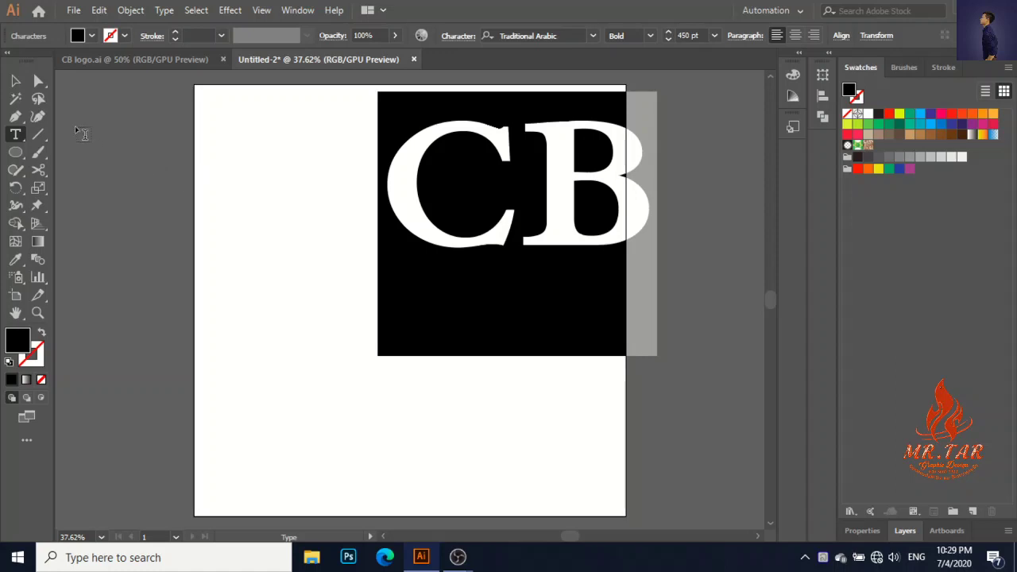
Move the CB text down and left so that the letters sit in the middle of the artboard
left_click(15, 80)
left_click(564, 356)
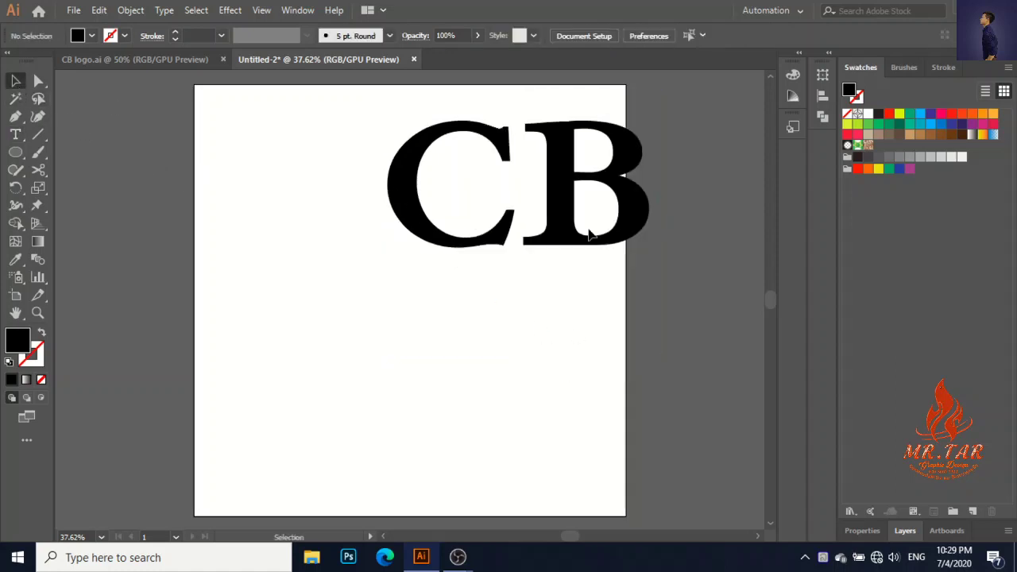
left_click_drag(585, 245, 478, 358)
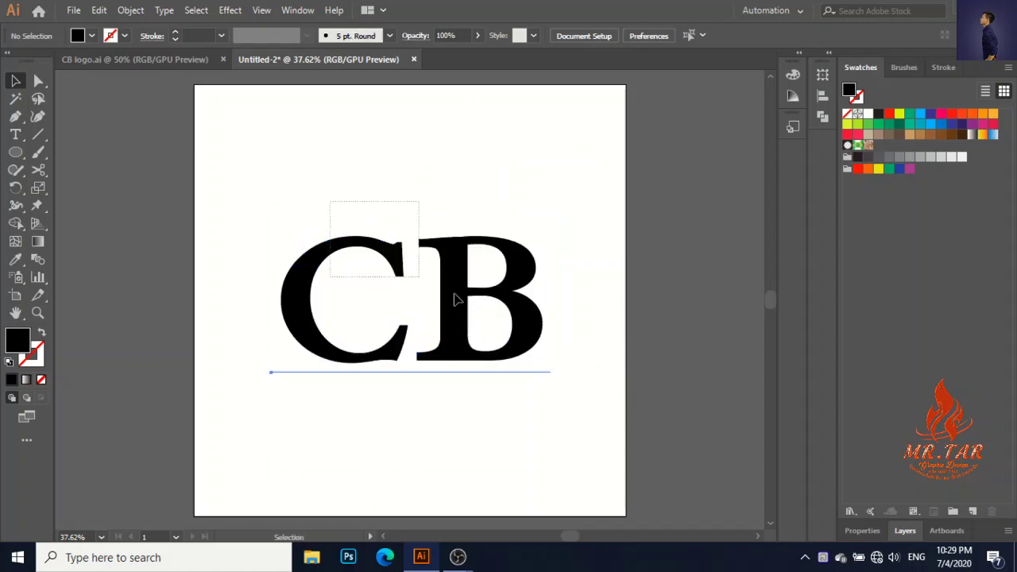
Change the font of the CB text to Trajan Pro 3 Bold
left_click(461, 301)
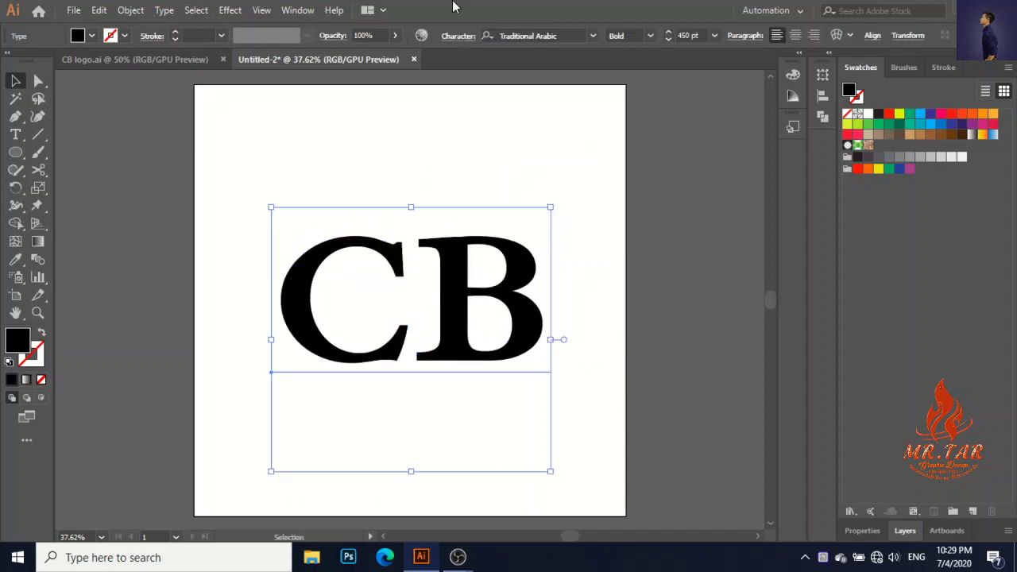
left_click(592, 36)
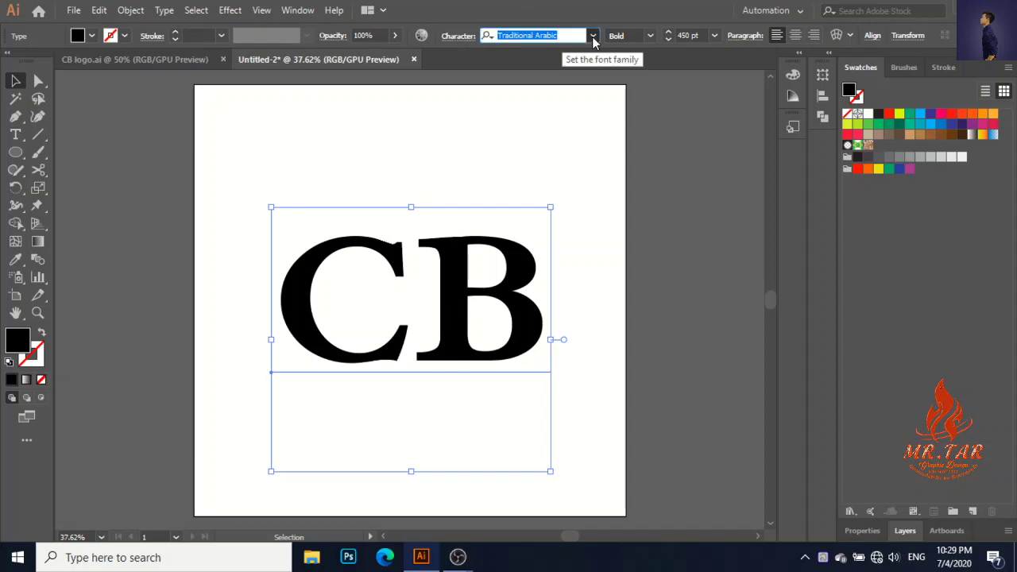
key("Escape")
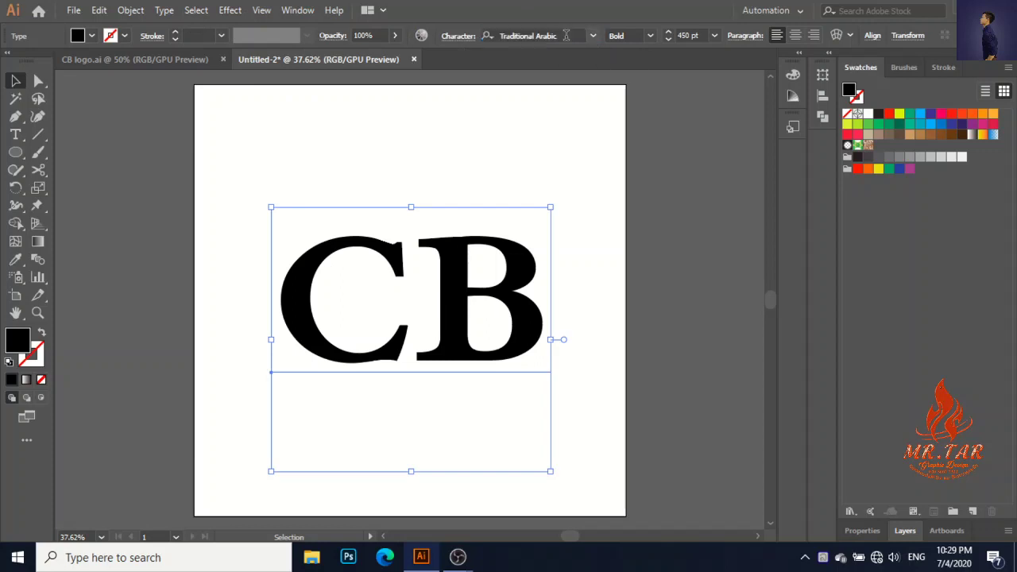
left_click(598, 35)
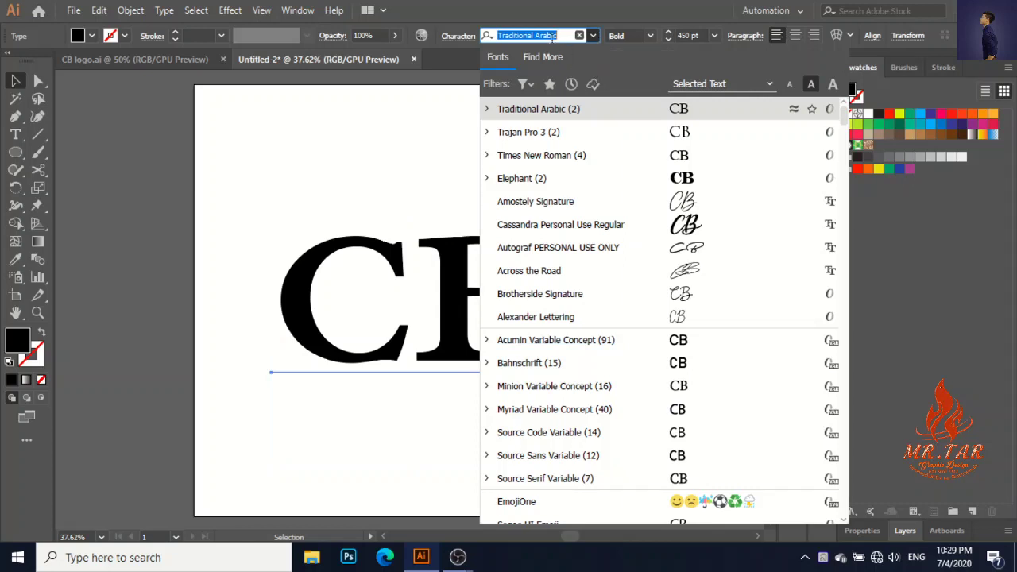
left_click(561, 35)
key("BackSpace")
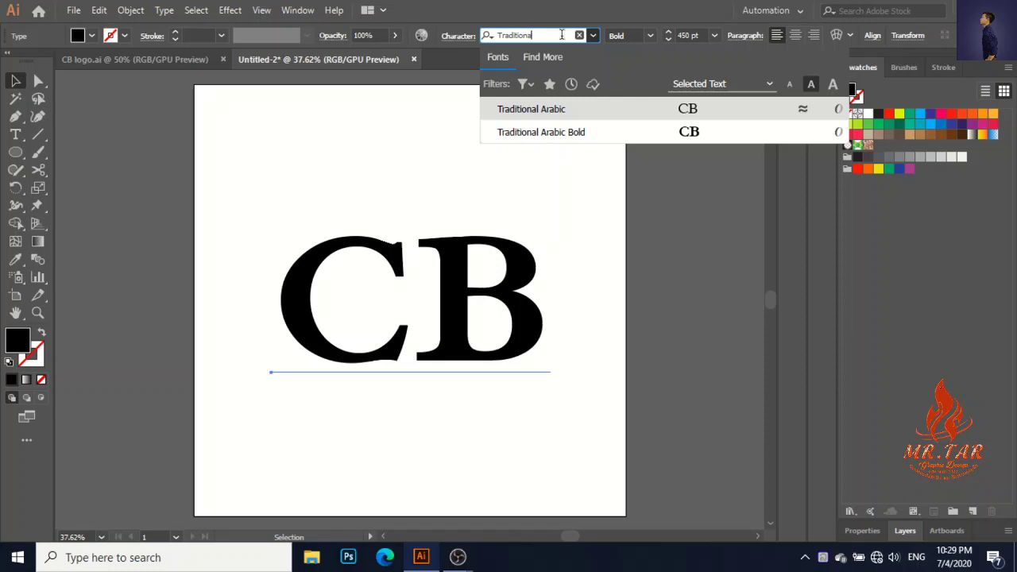
key("BackSpace")
key("BackSpace")
key("BackSpace")
key("BackSpace")
key("BackSpace")
key("BackSpace")
key("BackSpace")
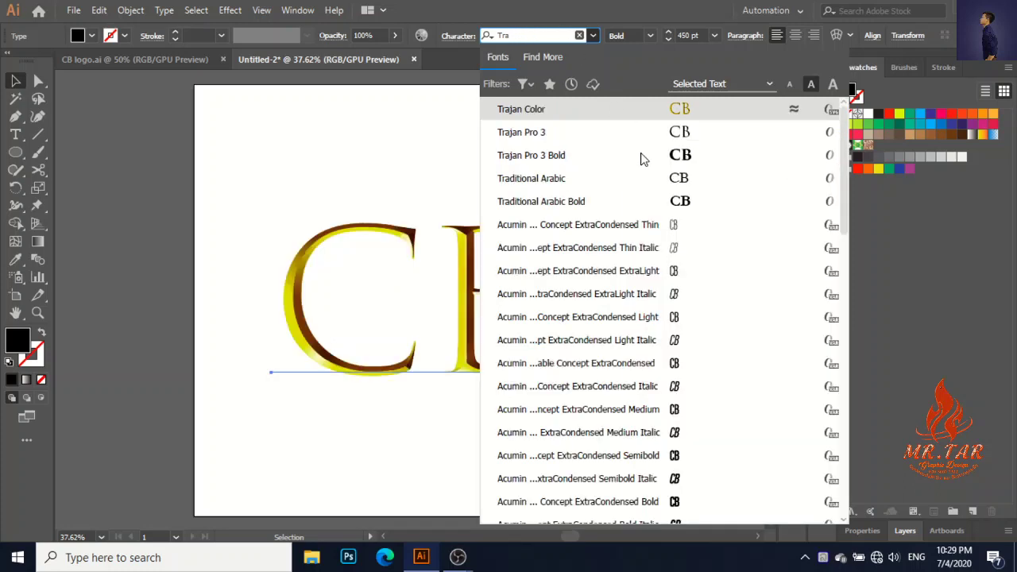
left_click(643, 156)
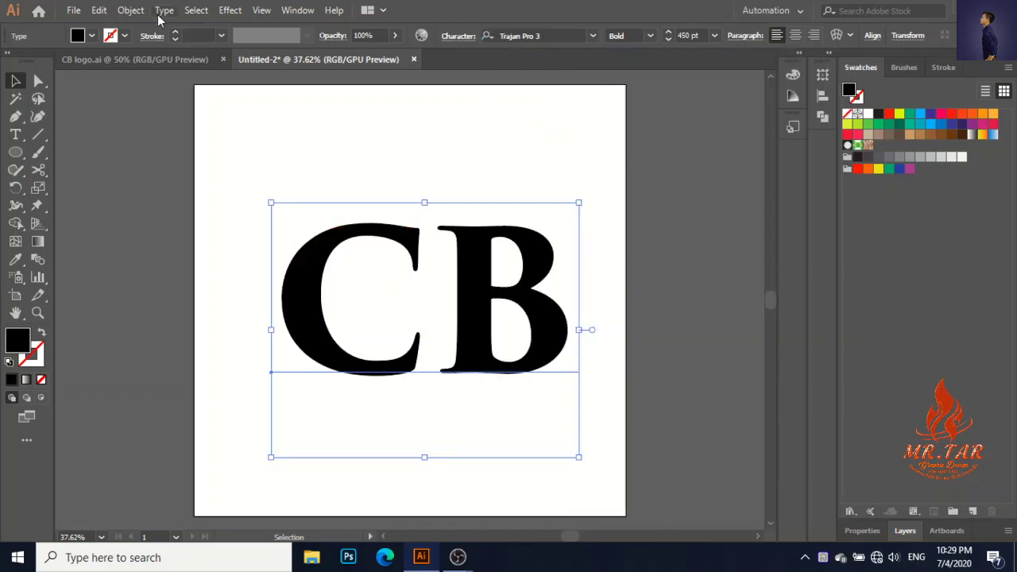
Convert the CB text to outlines and ungroup it into separate letters
left_click(130, 10)
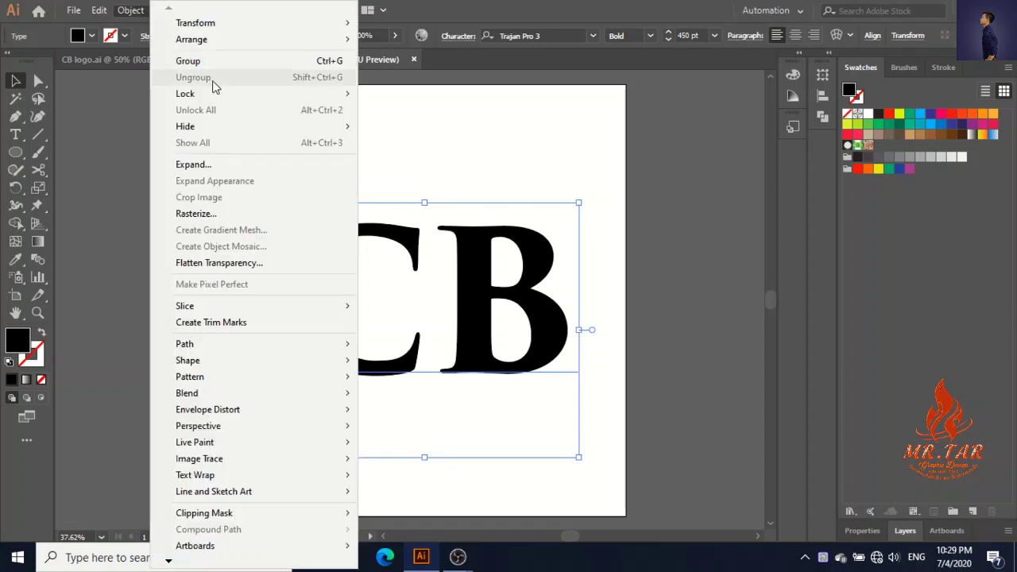
left_click(217, 164)
left_click(524, 361)
key("ctrl+shift+o")
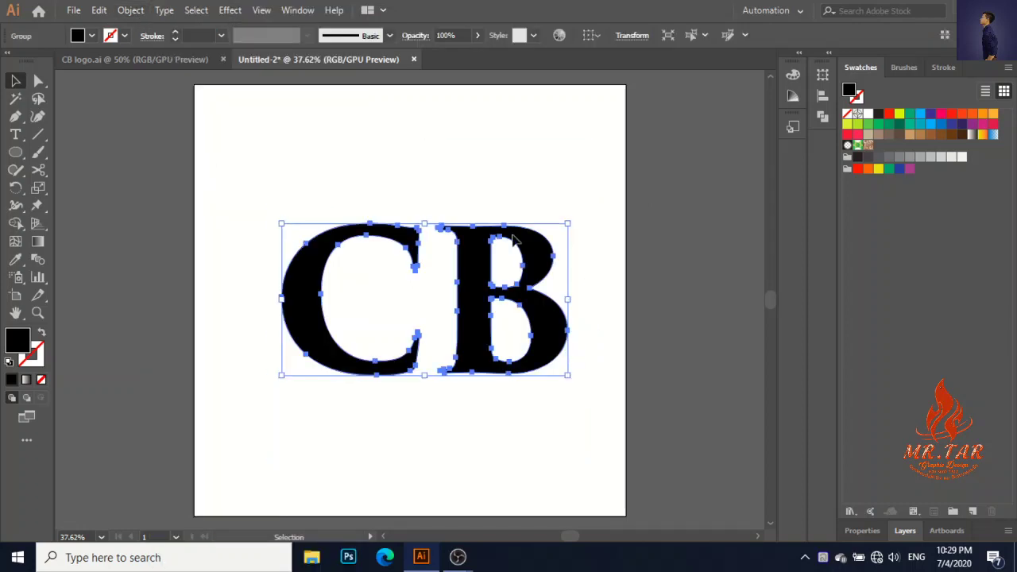
left_click(130, 9)
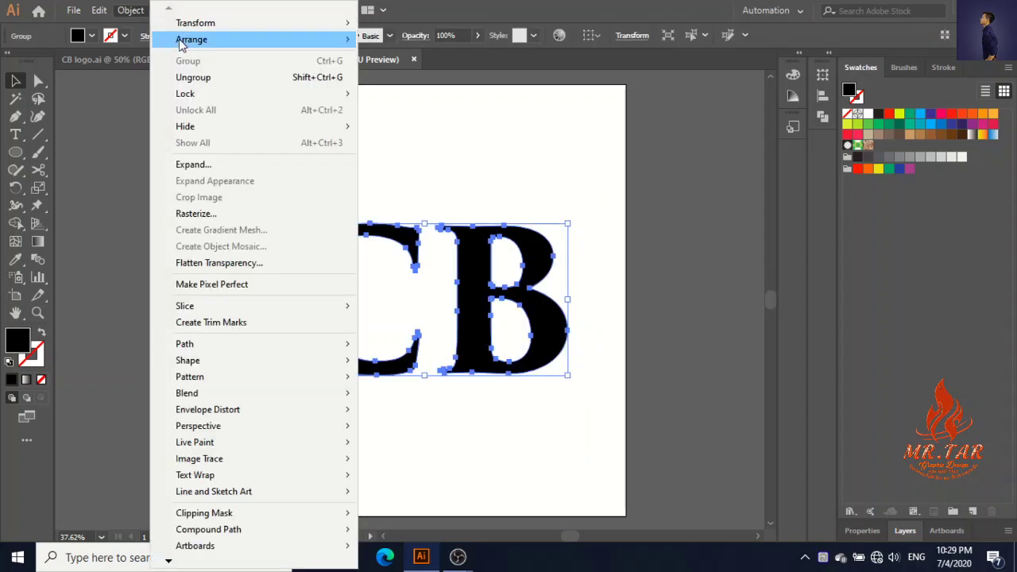
left_click(193, 82)
left_click(669, 237)
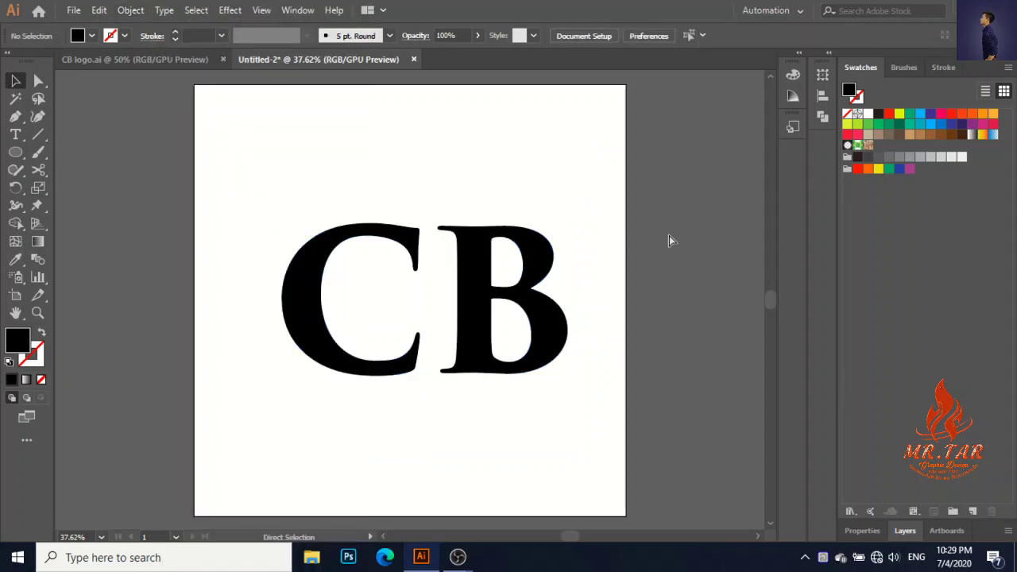
Enlarge the C proportionally to about one and a half times its size and move it slightly up and right
left_click(410, 253)
left_click_drag(419, 226, 452, 188)
left_click(513, 392)
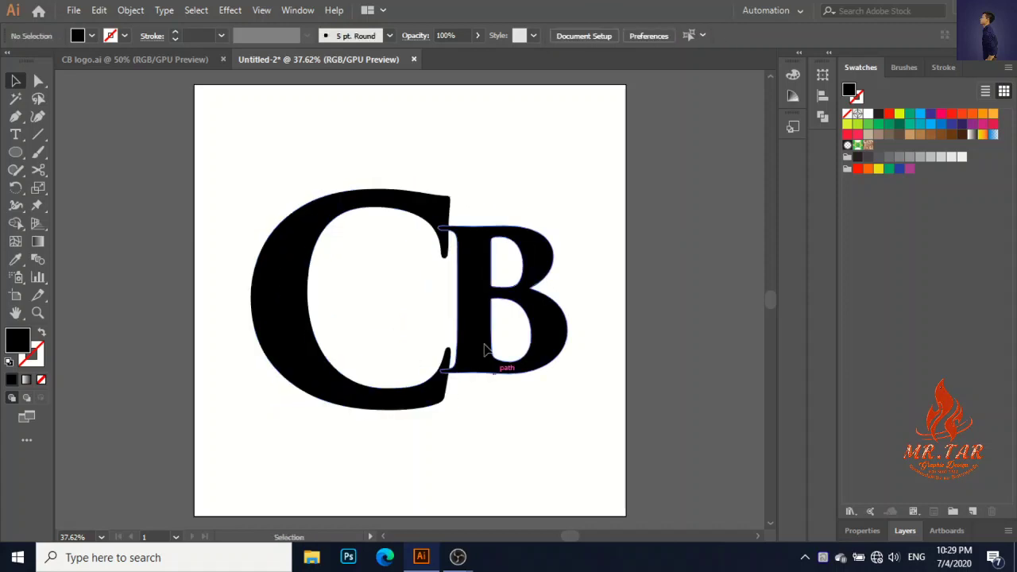
left_click_drag(447, 243, 459, 226)
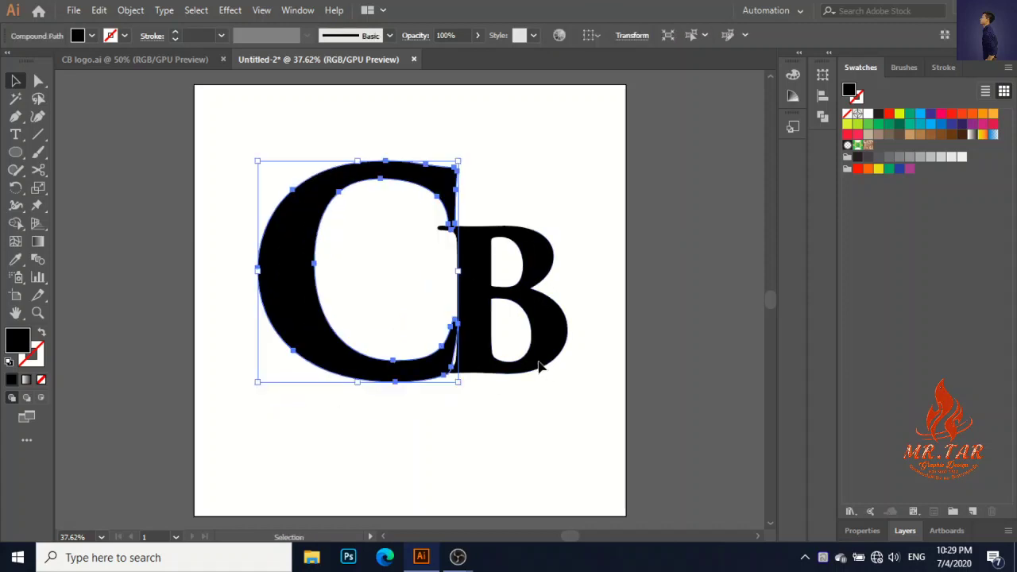
Move the B about 274 px left and 83 px down so it overlaps the lower part of the C
left_click_drag(537, 362, 367, 416)
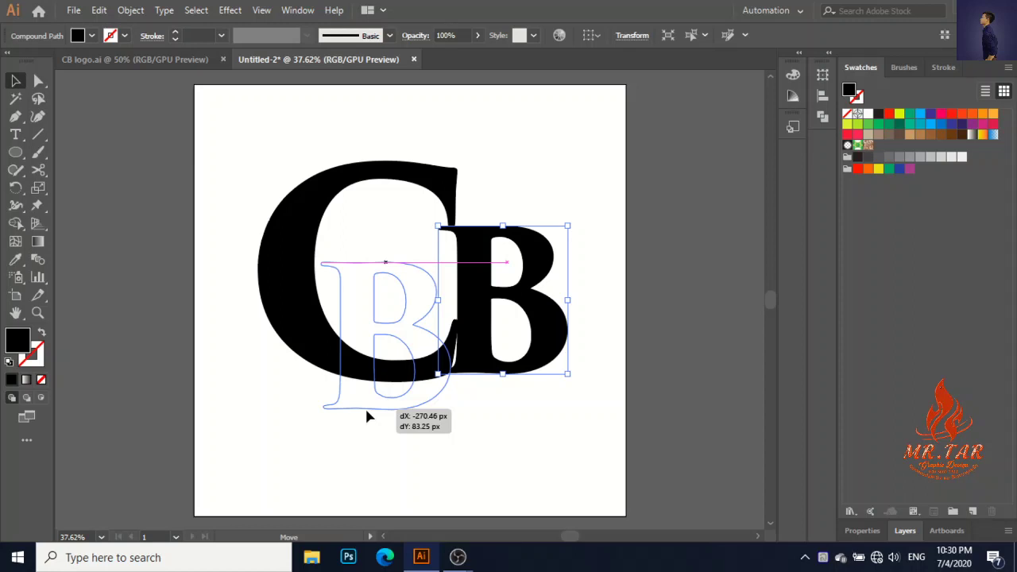
left_click_drag(367, 412, 365, 409)
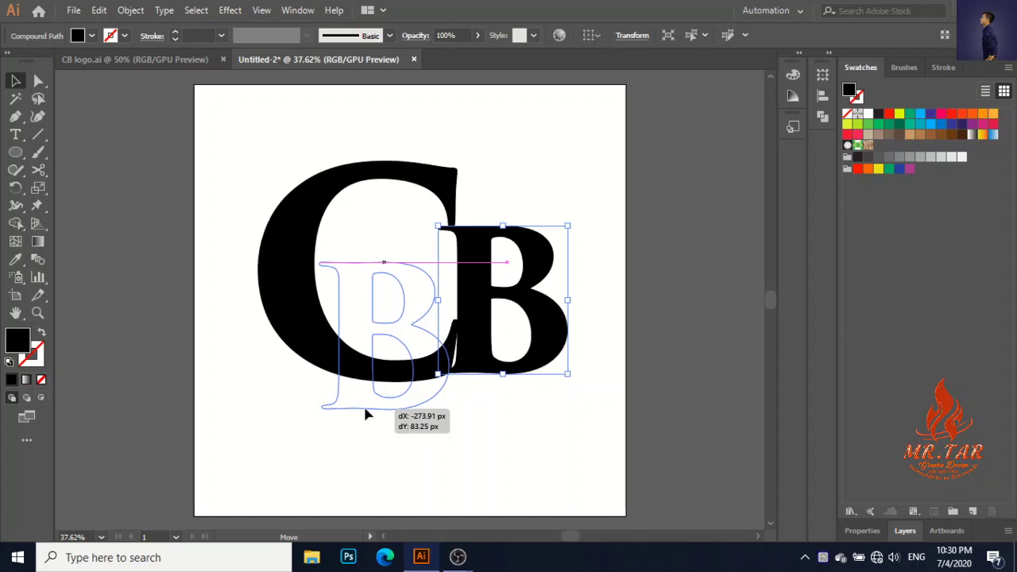
left_click_drag(365, 409, 365, 409)
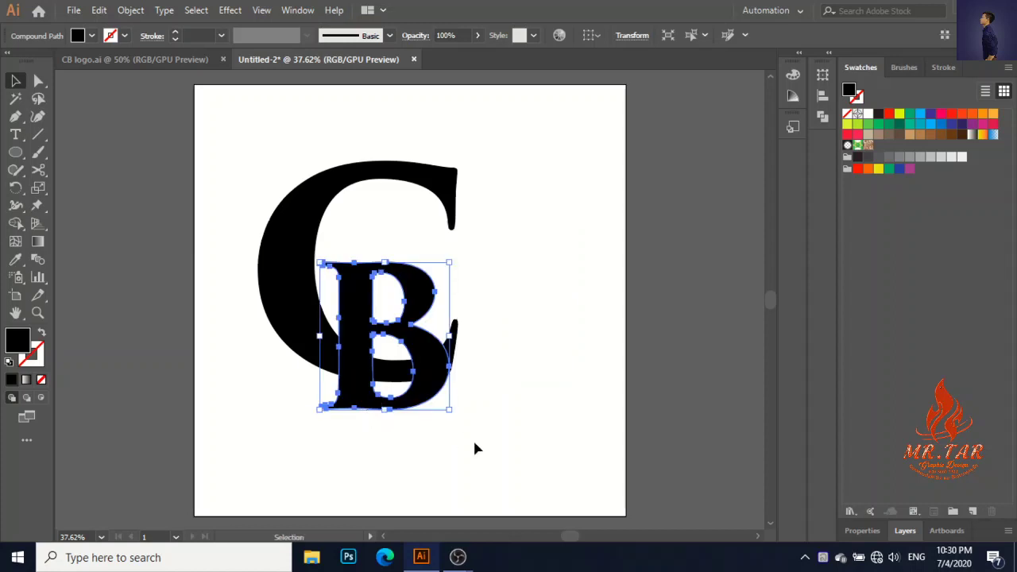
Select both letters and move them together slightly right and down toward the artboard's centre
left_click(507, 442)
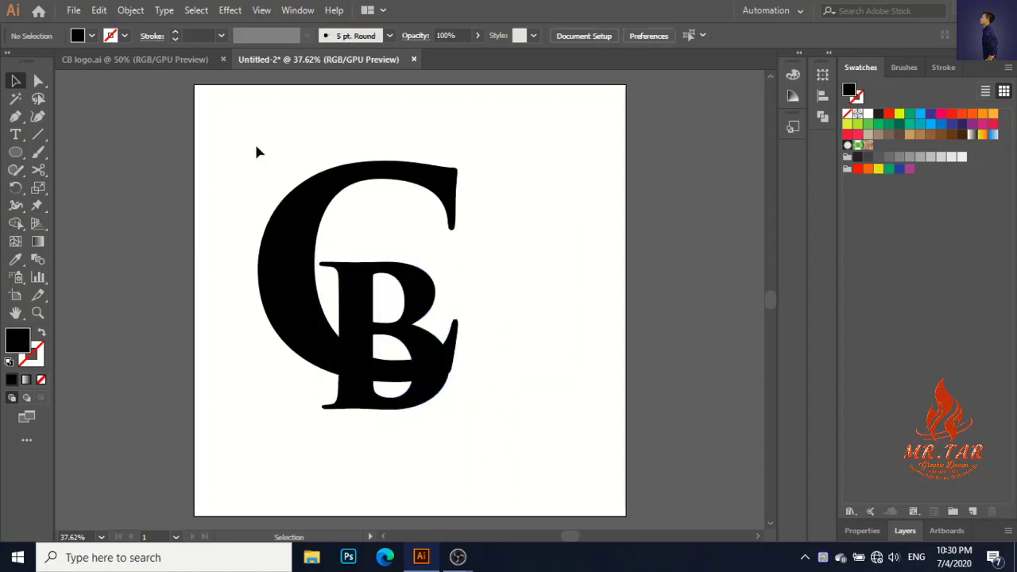
left_click_drag(256, 151, 465, 338)
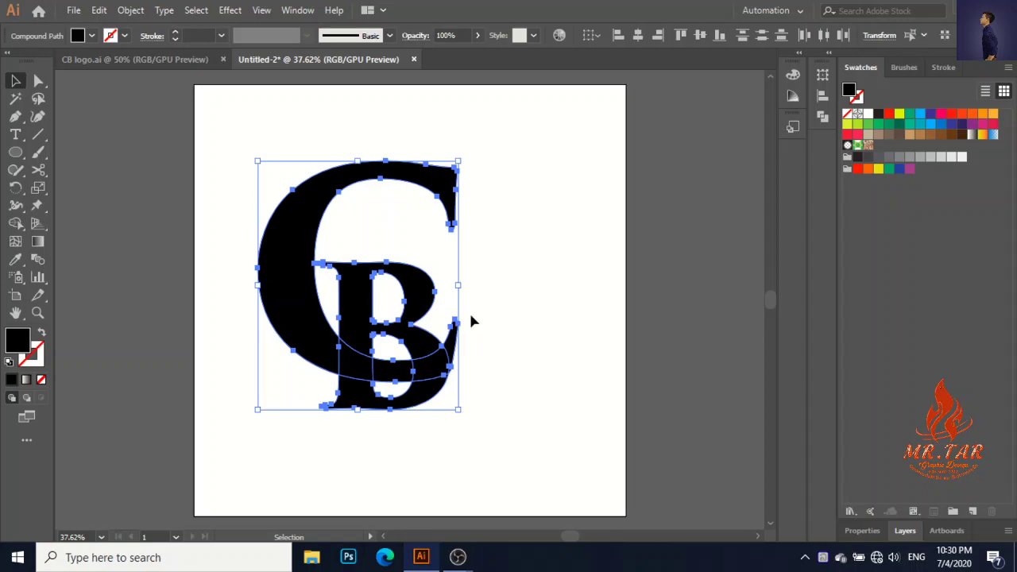
left_click_drag(423, 173, 465, 184)
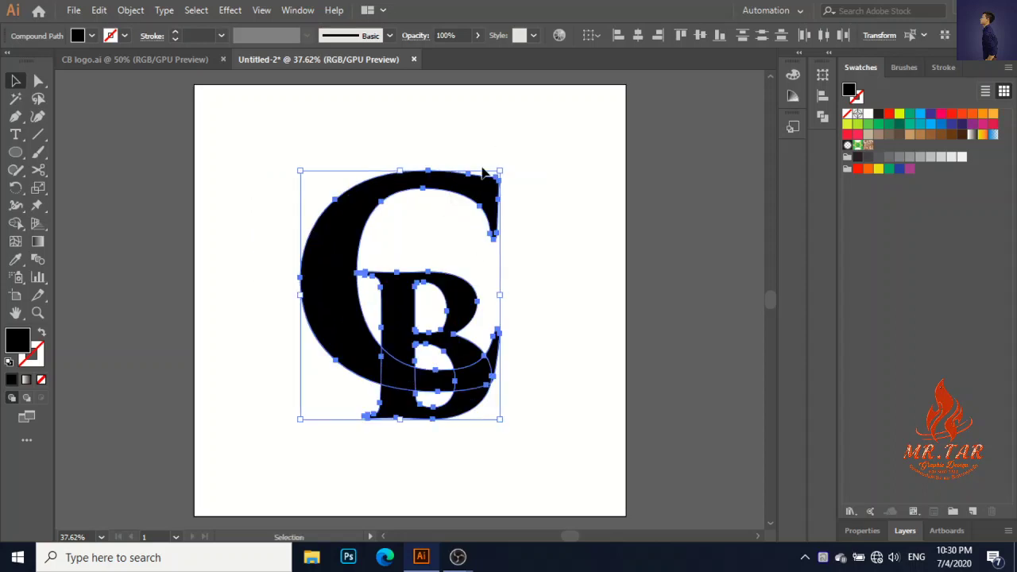
Offset the paths of the selected C and B by 10 px with mitered joins and a miter limit of 4
left_click(137, 12)
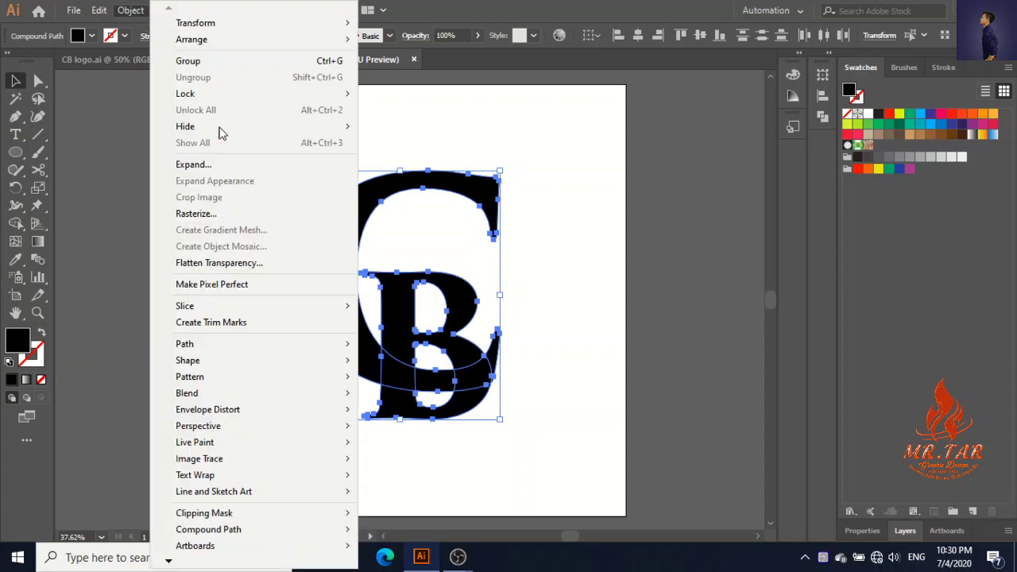
left_click(234, 167)
left_click(130, 10)
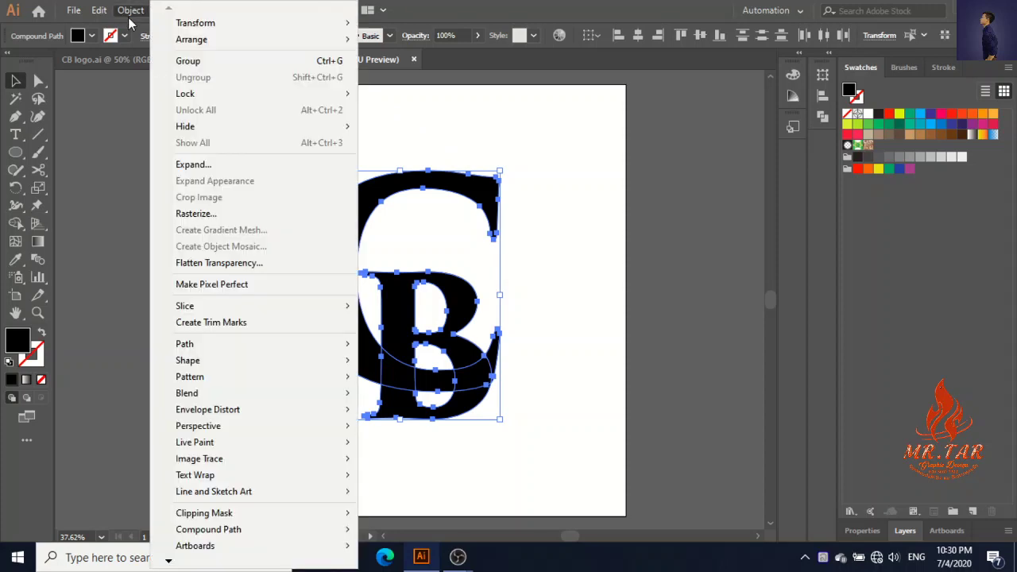
mouse_move(211, 352)
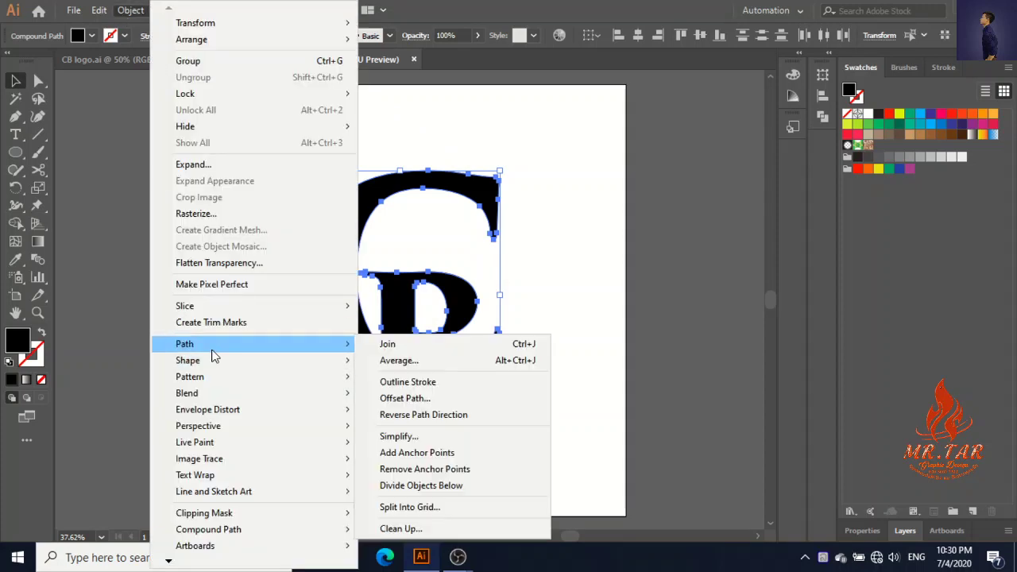
left_click(400, 398)
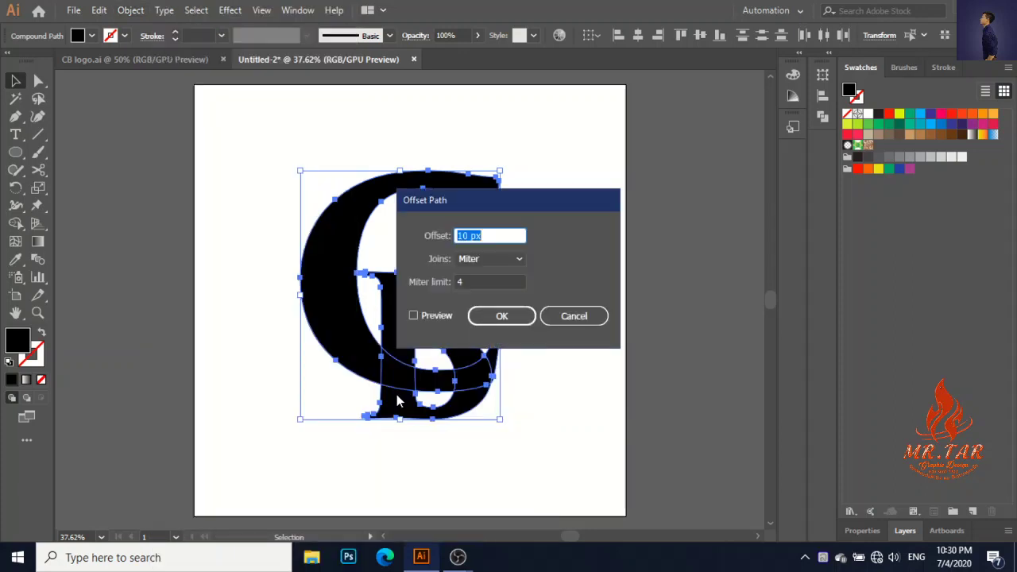
left_click(445, 317)
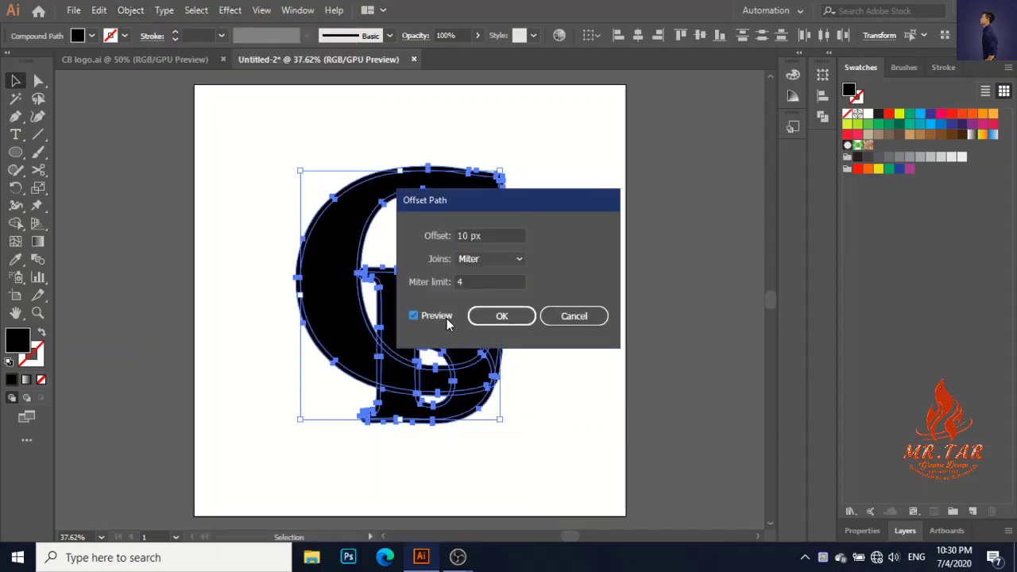
left_click(502, 319)
Fill the offset outline shapes around both letters with orange and clear the selection
left_click(887, 170)
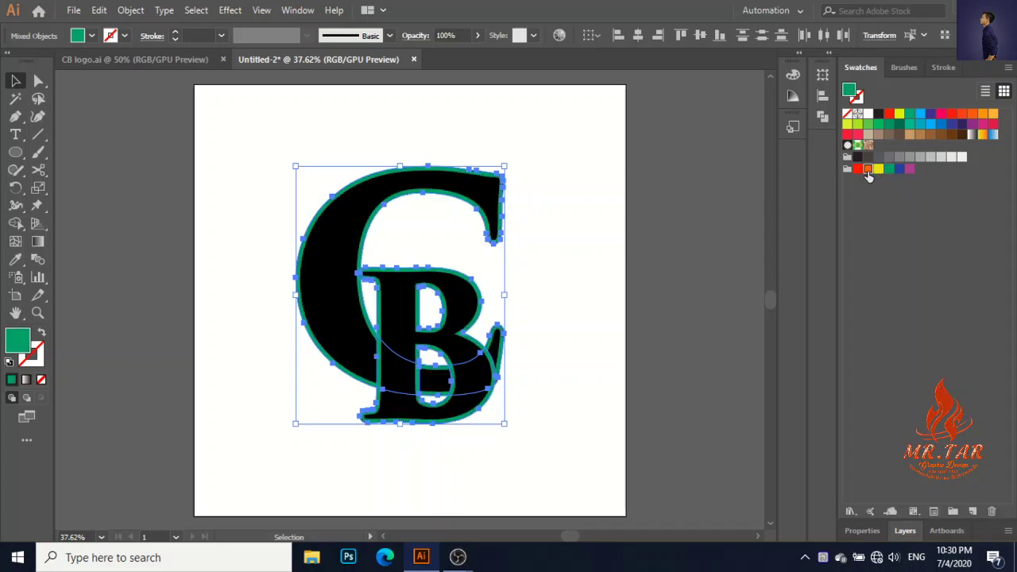
left_click(867, 170)
left_click(655, 241)
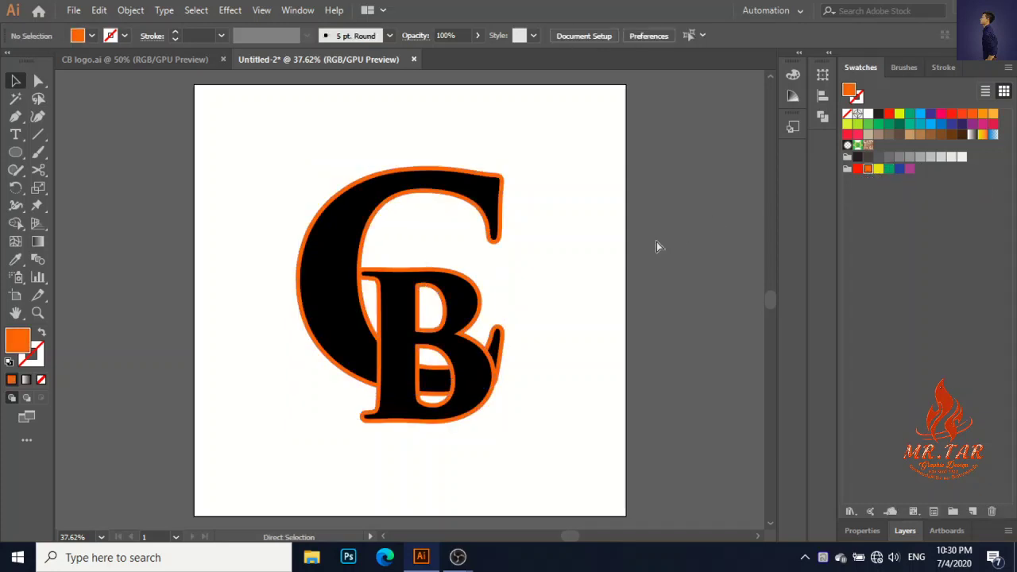
Select all monogram shapes and use Shape Builder with no fill to clear the outline strip where the B's stem crosses the C and along its base
key("ctrl+plus")
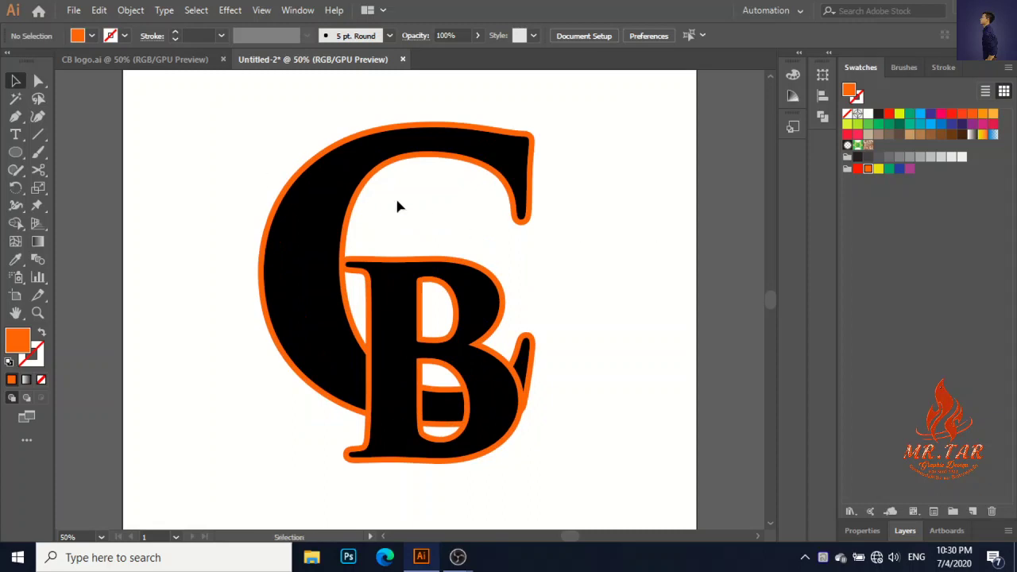
left_click_drag(211, 159, 604, 452)
key("ctrl+plus")
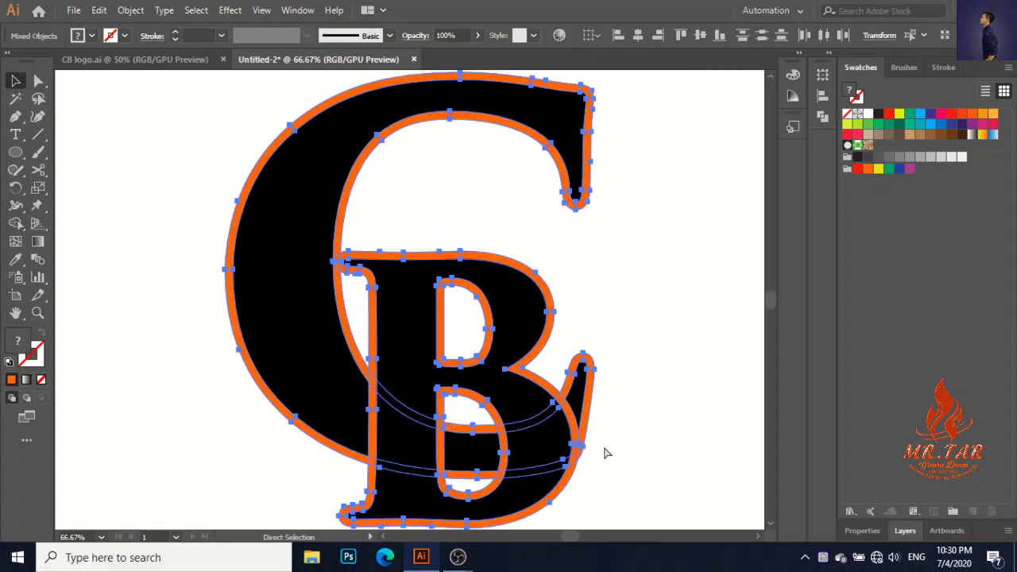
key("v")
scroll(699, 414, "down", 1)
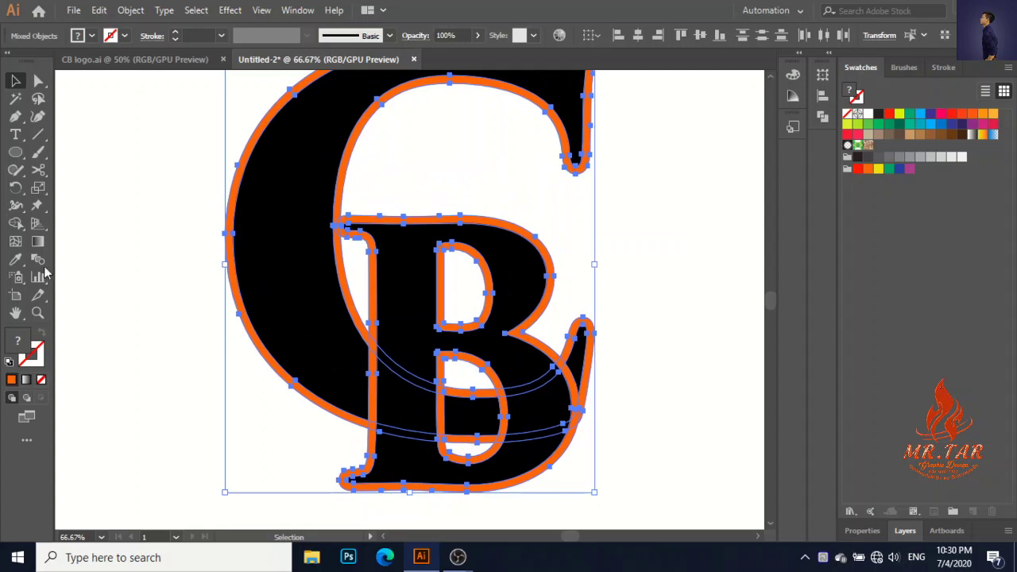
left_click(15, 223)
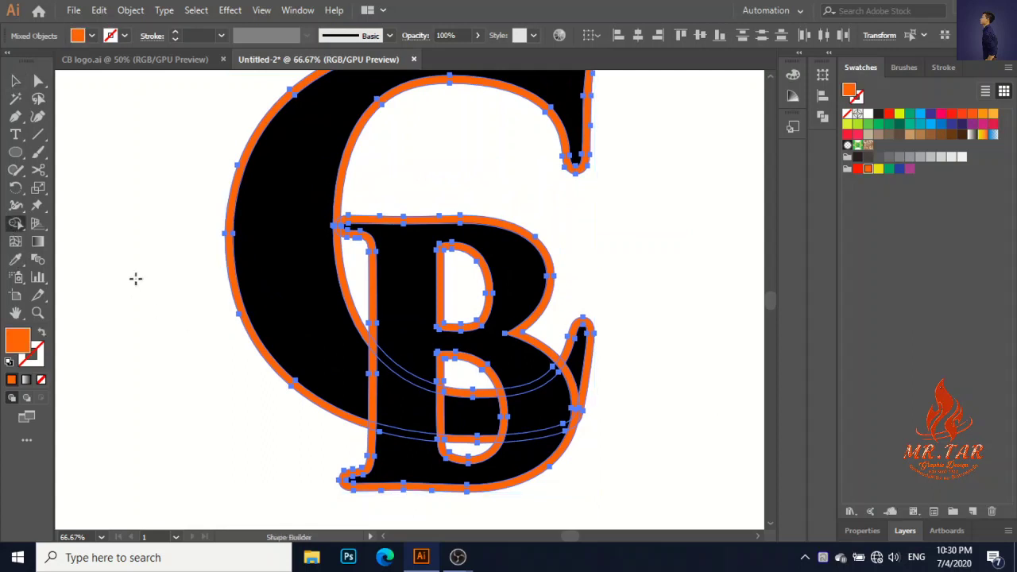
left_click(41, 337)
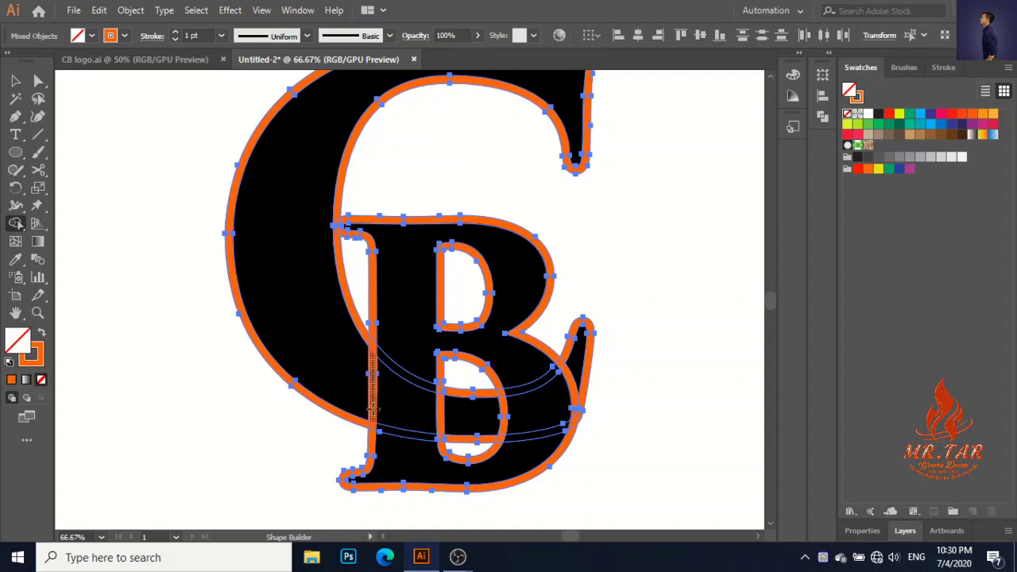
left_click(372, 433)
Use Shape Builder to clear the outline strips around the B's lower counter, across its lower bowl and around the C's tail
key("ctrl+equal")
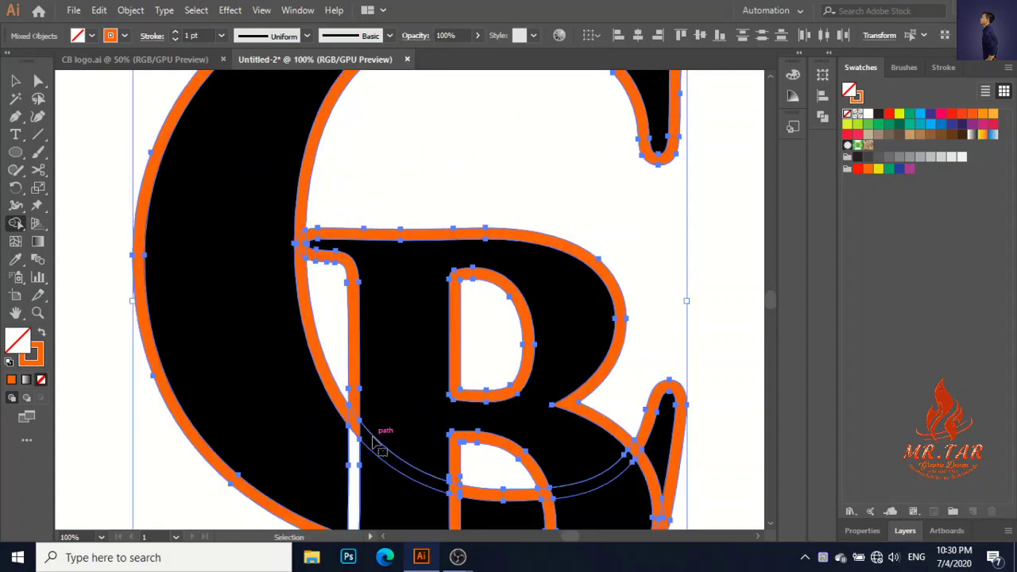
scroll(460, 401, "down", 5)
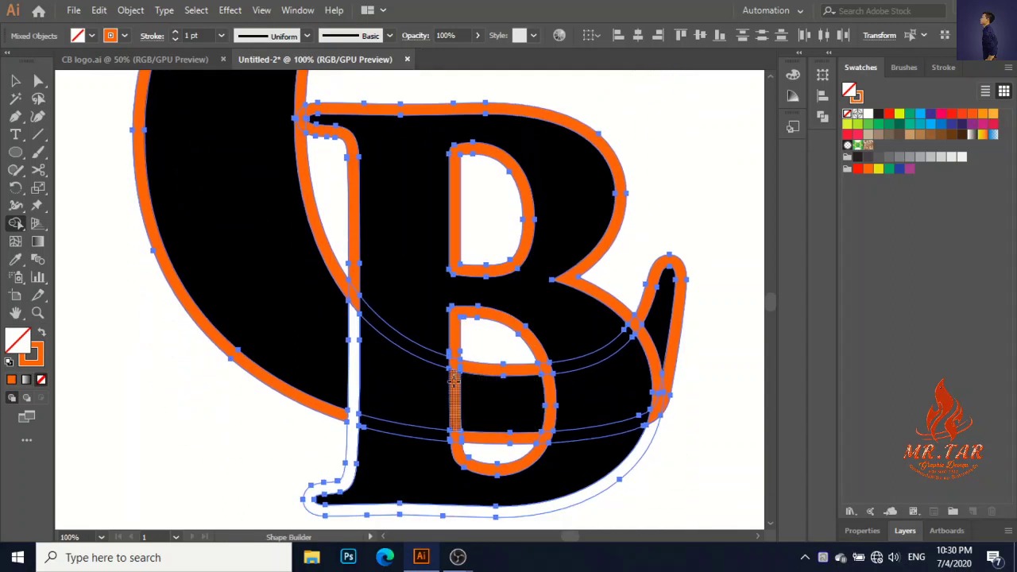
mouse_move(454, 378)
left_mouse_down()
mouse_move(462, 461)
mouse_move(512, 466)
mouse_move(548, 433)
mouse_move(549, 375)
mouse_move(526, 368)
left_mouse_up()
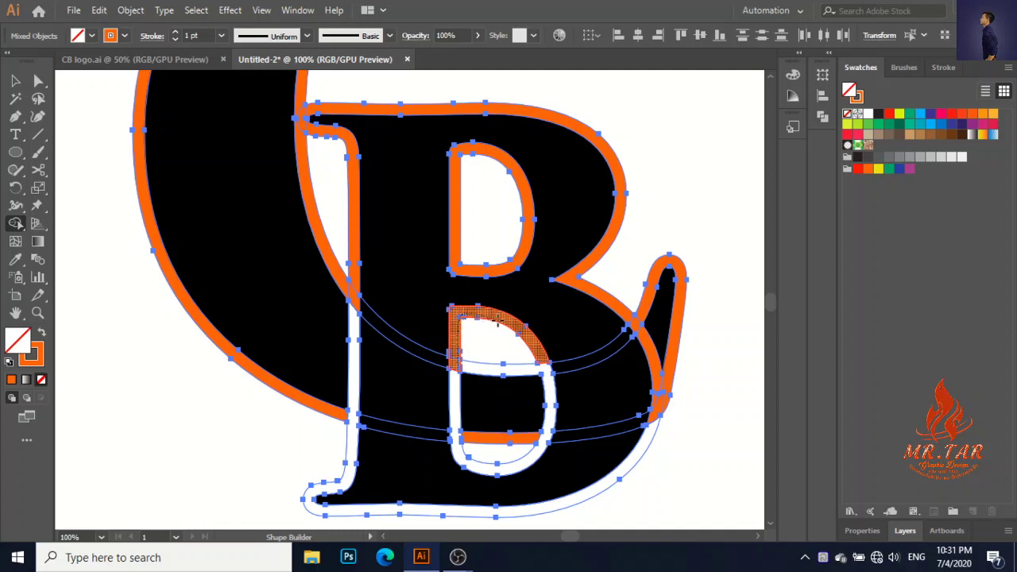
left_click(530, 345)
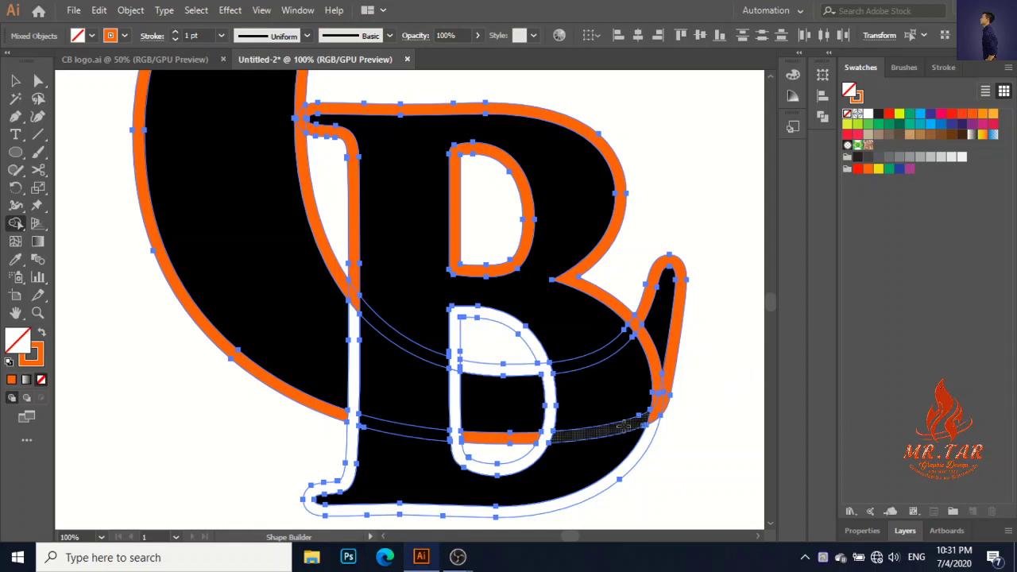
mouse_move(624, 427)
left_mouse_down()
mouse_move(491, 436)
mouse_move(567, 433)
left_mouse_up()
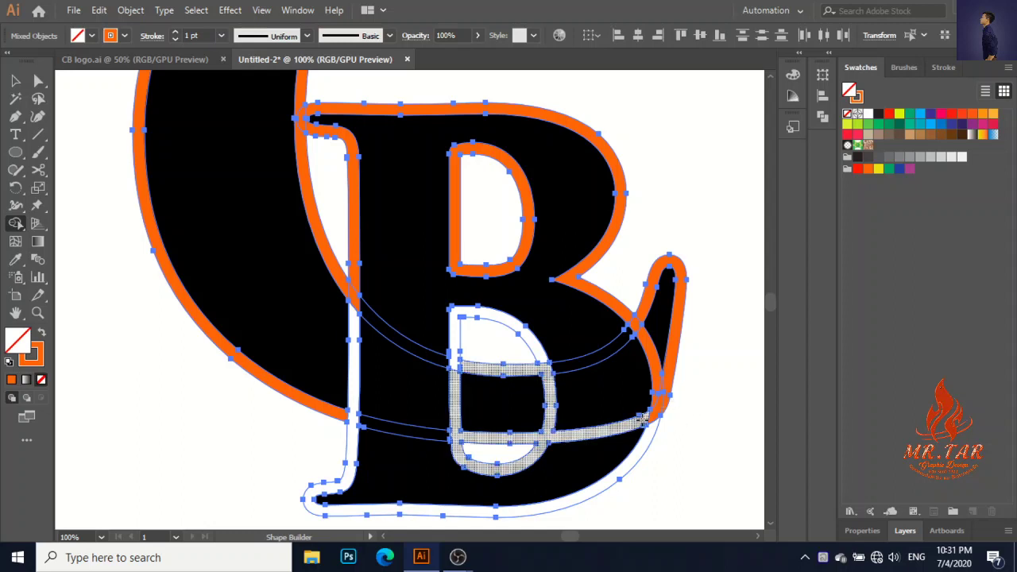
left_click_drag(642, 419, 676, 383)
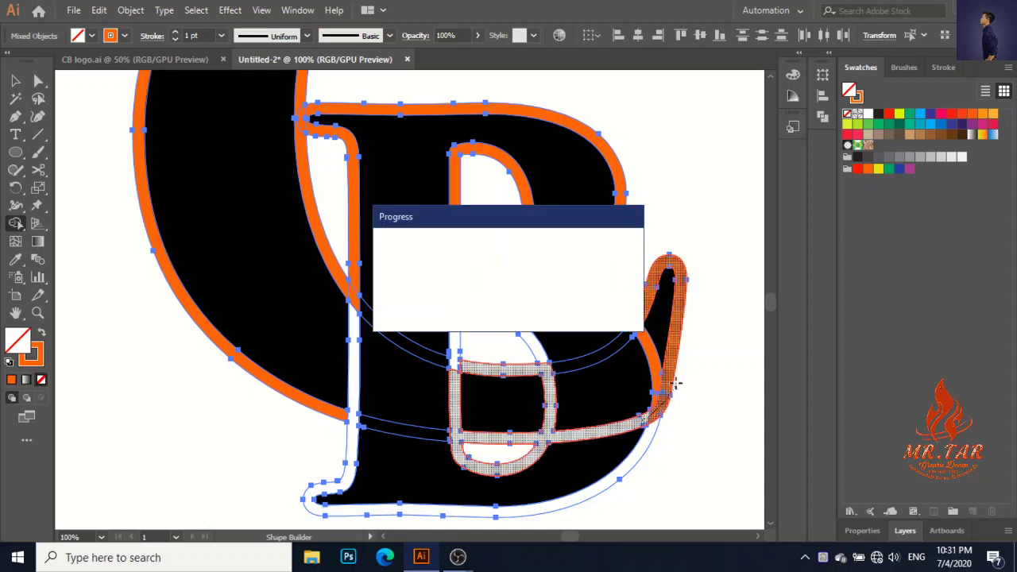
left_click(627, 335)
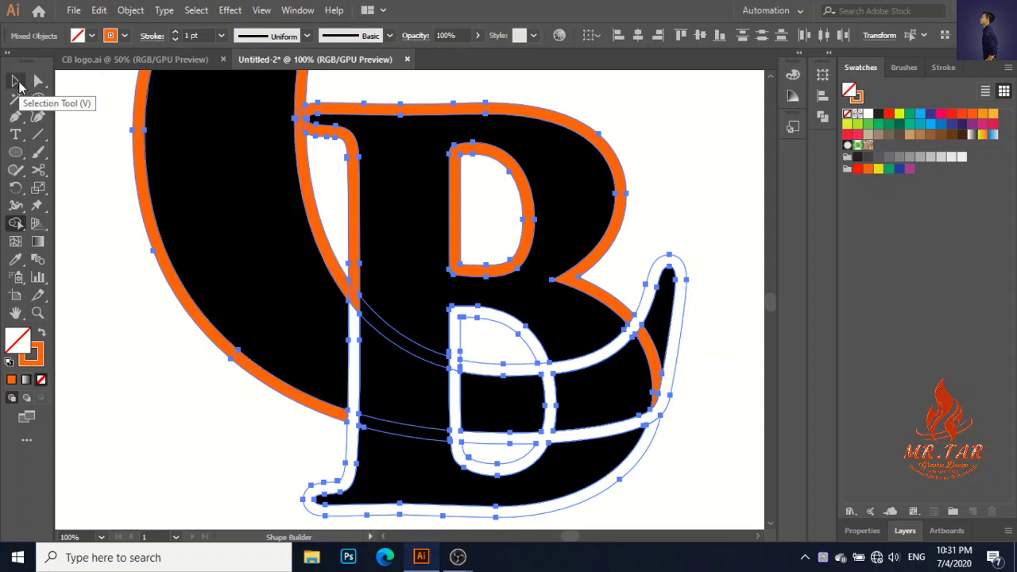
Try to ungroup the cut shapes and clear the selection
left_click(126, 14)
left_click(191, 77)
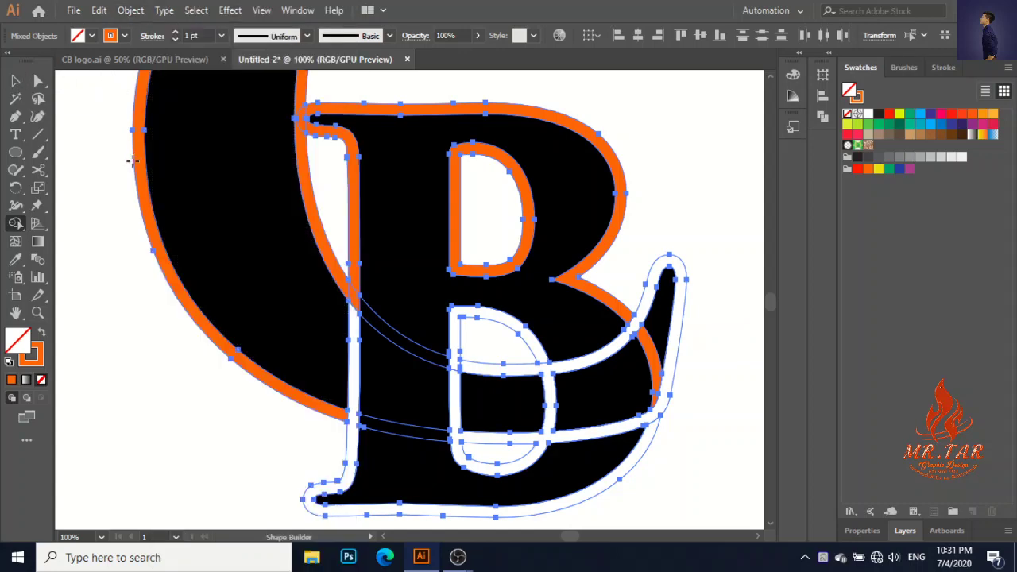
left_click(15, 80)
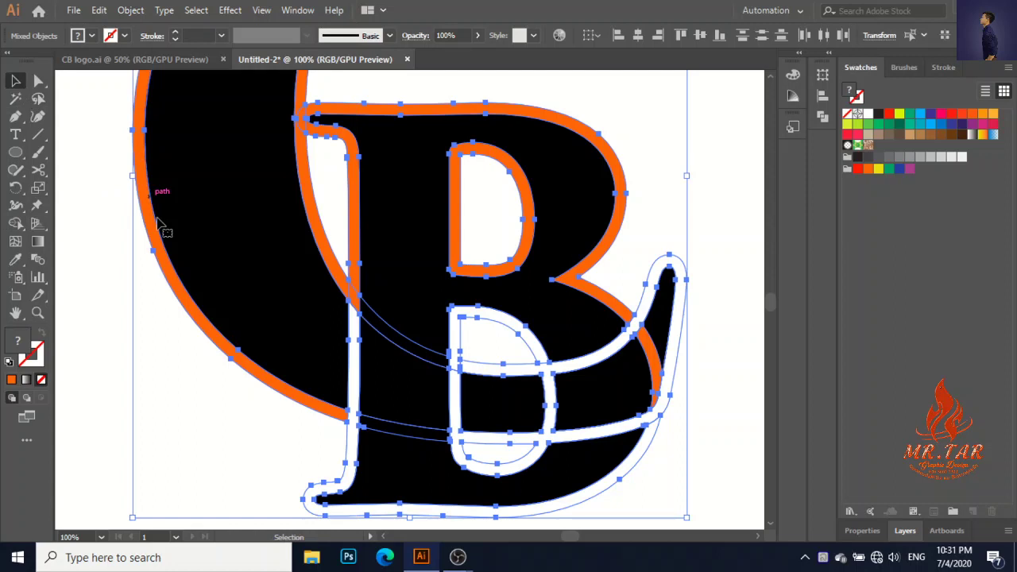
left_click(125, 289)
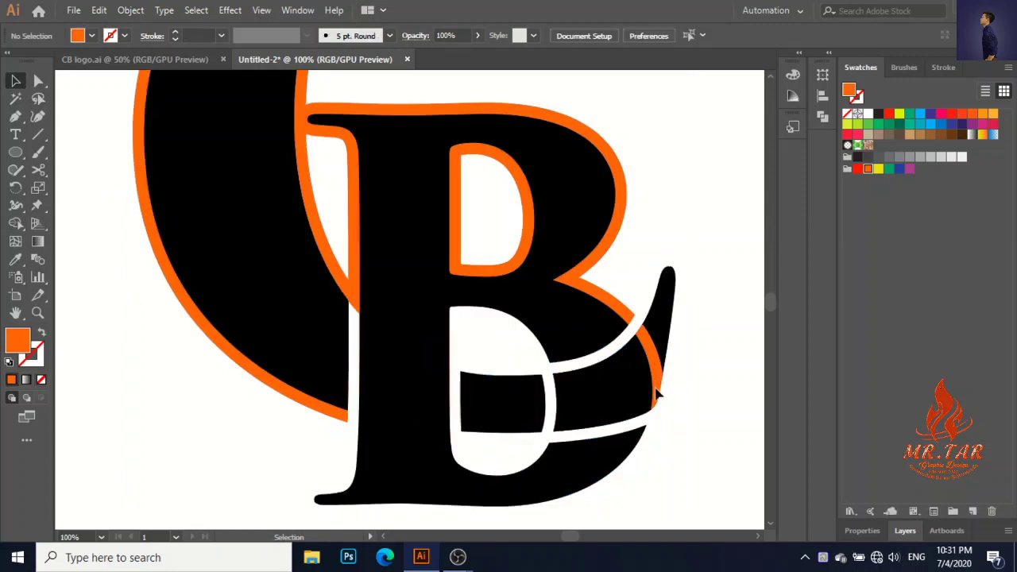
left_click(624, 324)
key("ctrl+shift+bracketleft")
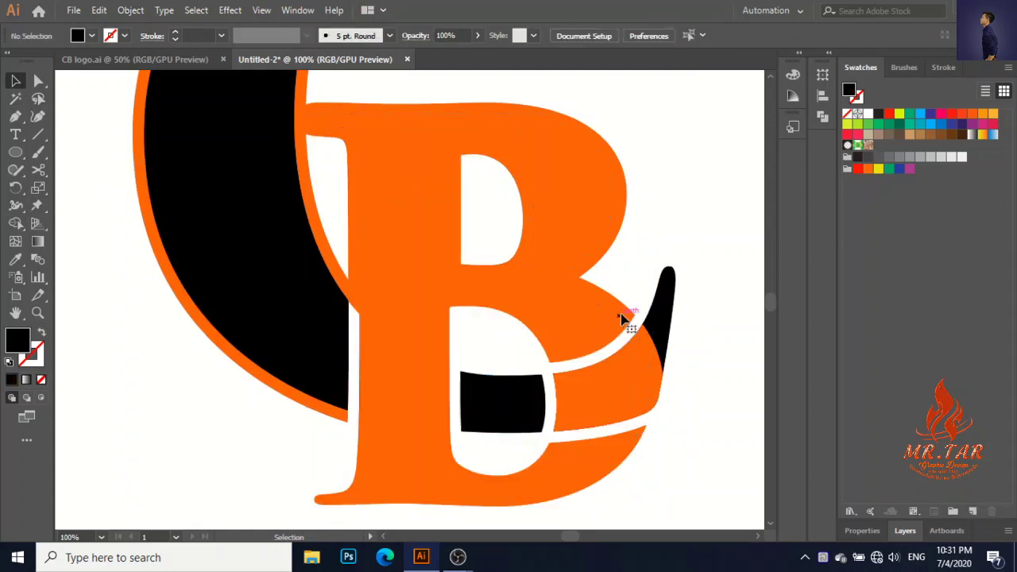
key("ctrl+z")
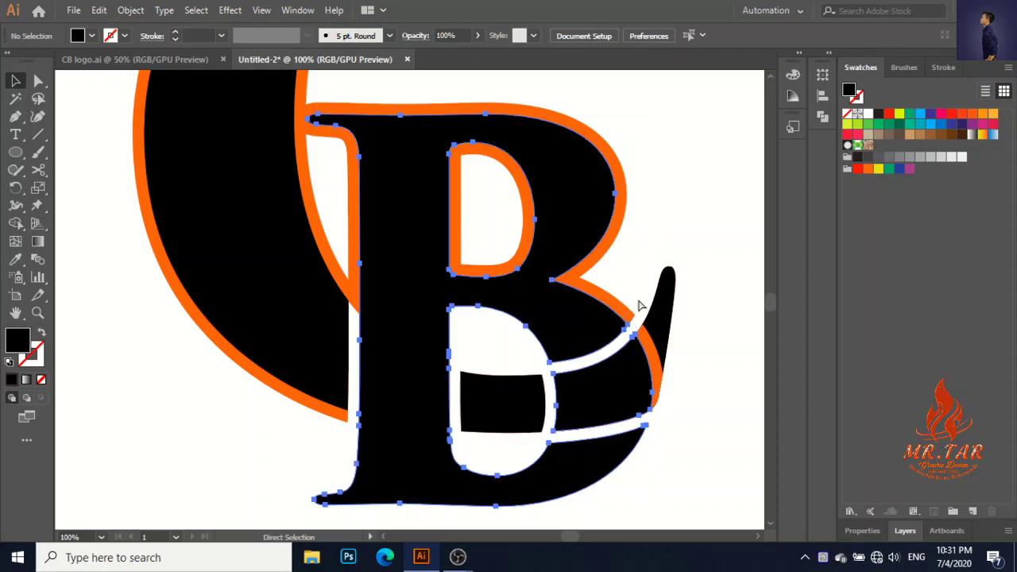
left_click(691, 234)
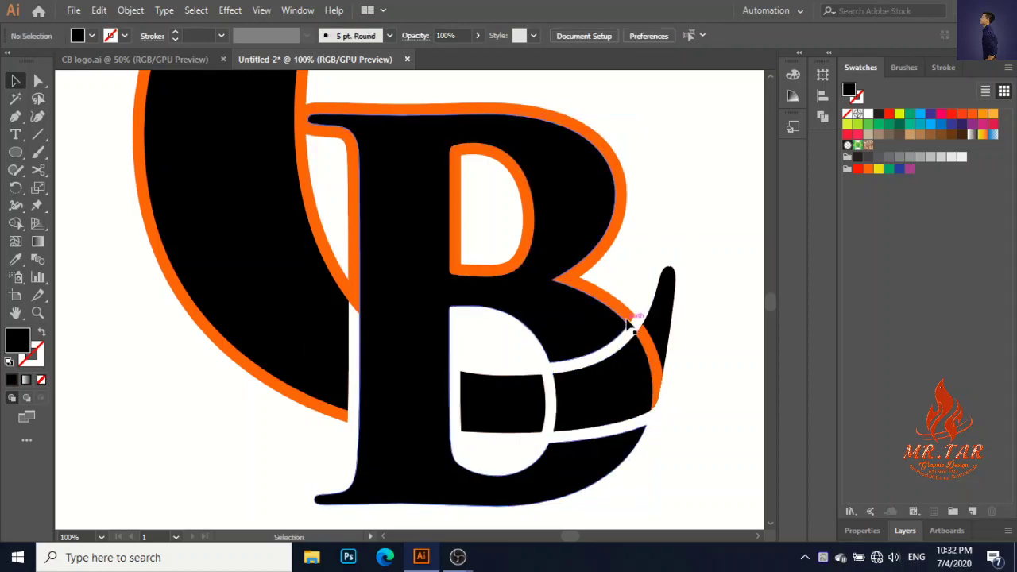
Delete the remaining orange outline shapes of the B and the C
left_click(627, 320)
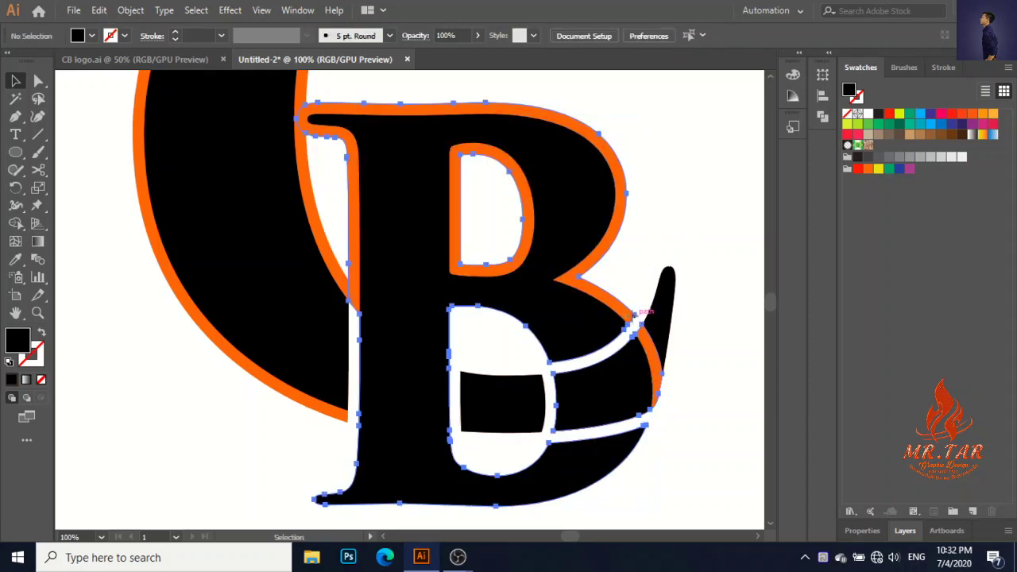
left_click(688, 361)
left_click(659, 405)
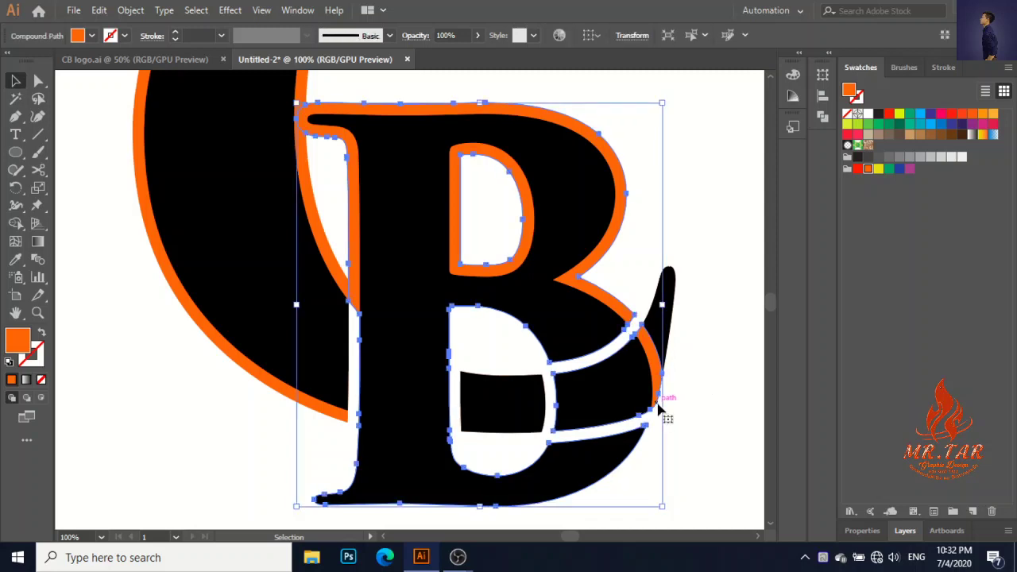
key("Delete")
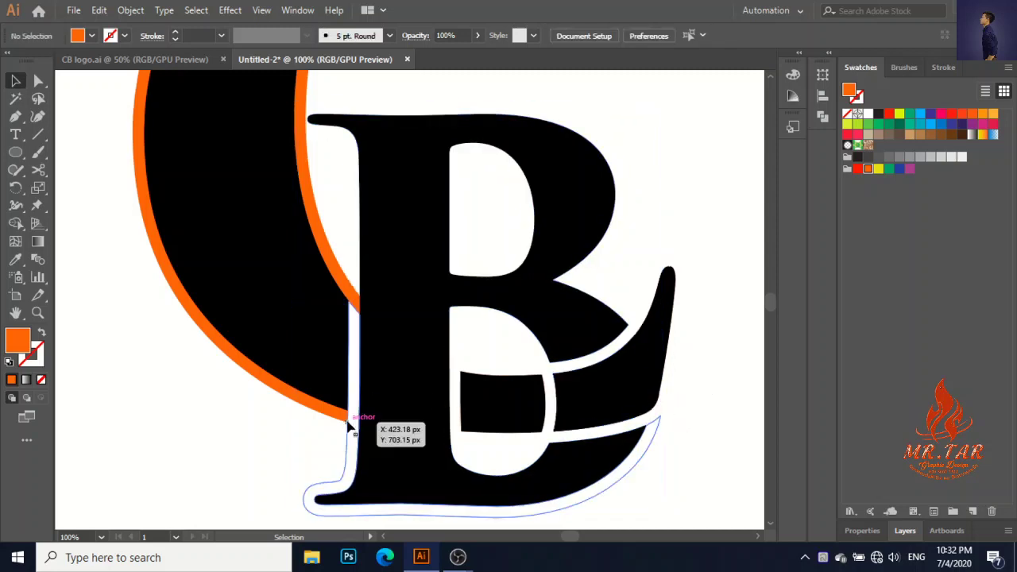
left_click(348, 426)
left_click(279, 398)
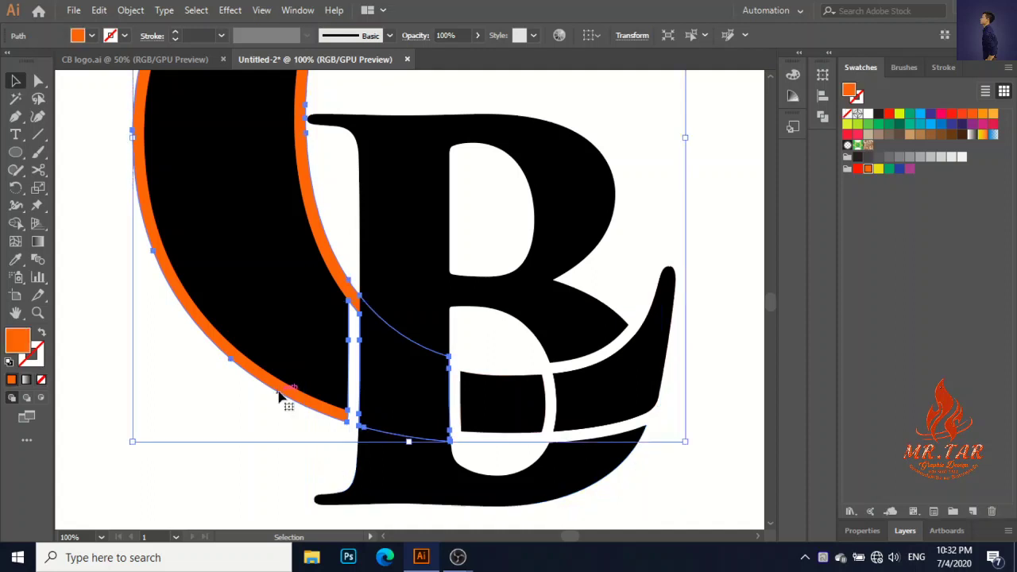
key("Delete")
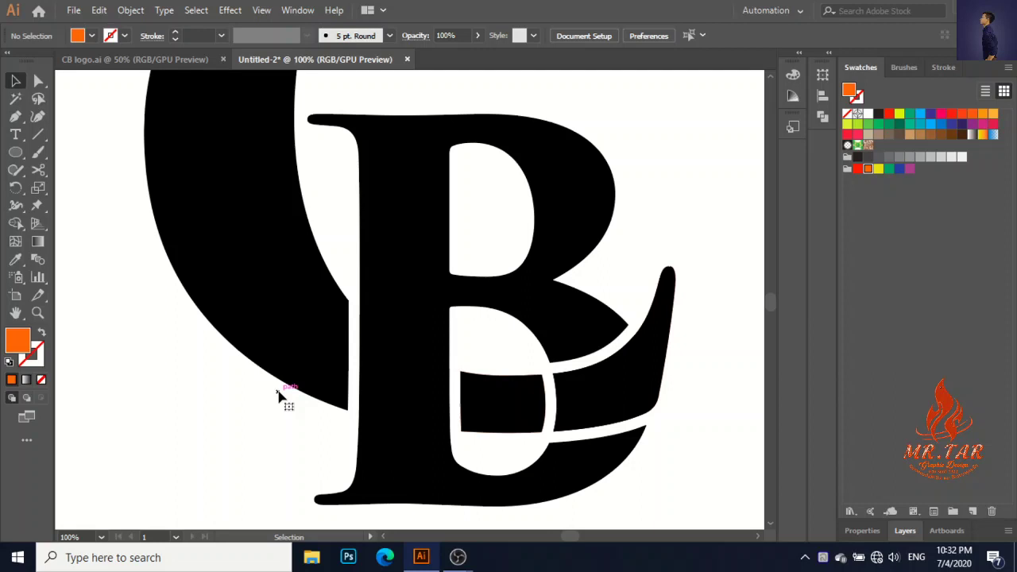
Select all black pieces of the monogram, combine them into a compound path and clear the selection
key("ctrl+minus")
key("ctrl+minus")
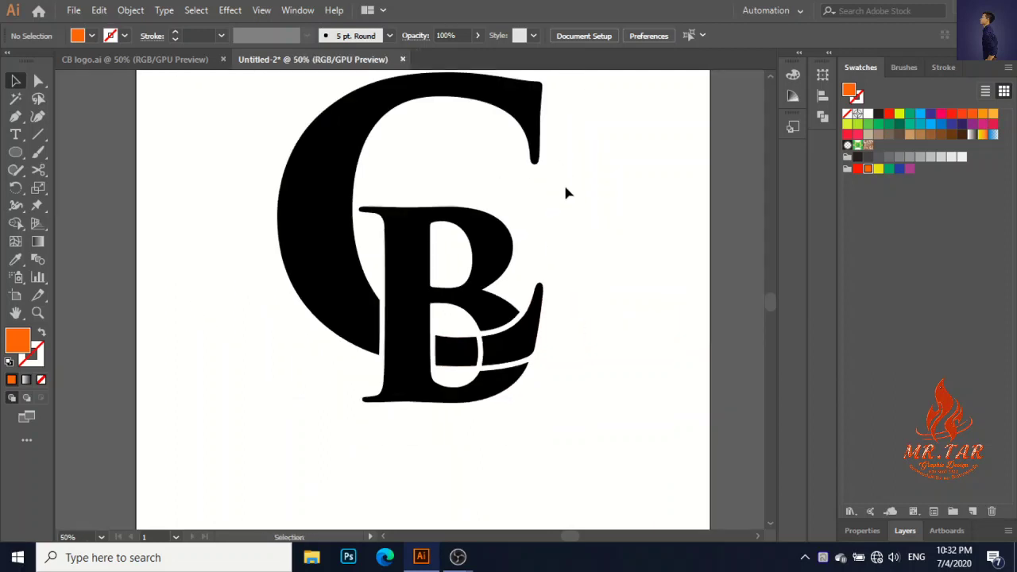
key("ctrl+a")
key("ctrl+8")
left_click(617, 388)
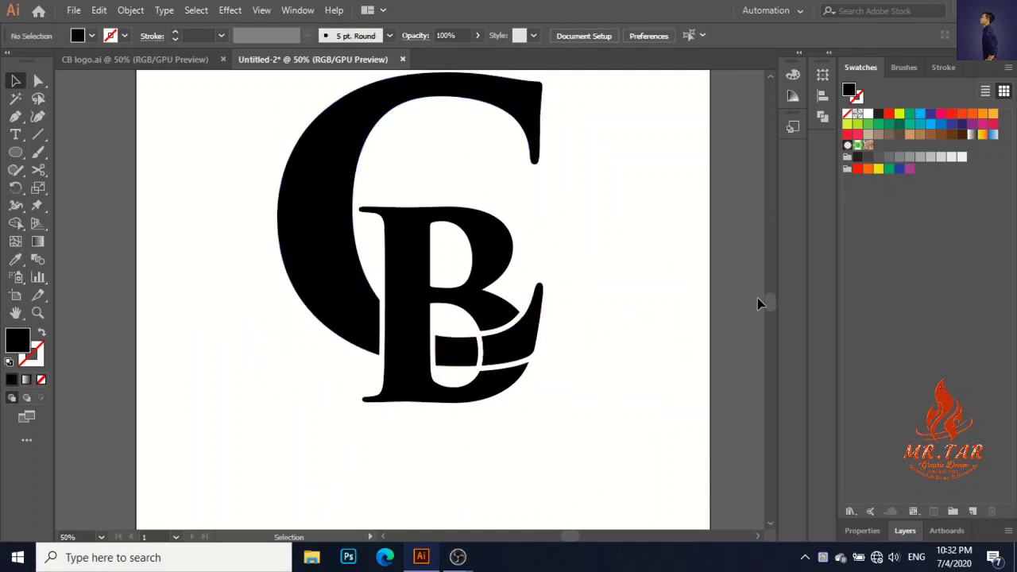
Undo the outline deletions and the Shape Builder cuts in the B's lower bowl and the C's tail, keeping the cleared stem and base strip
scroll(621, 328, "up", 1)
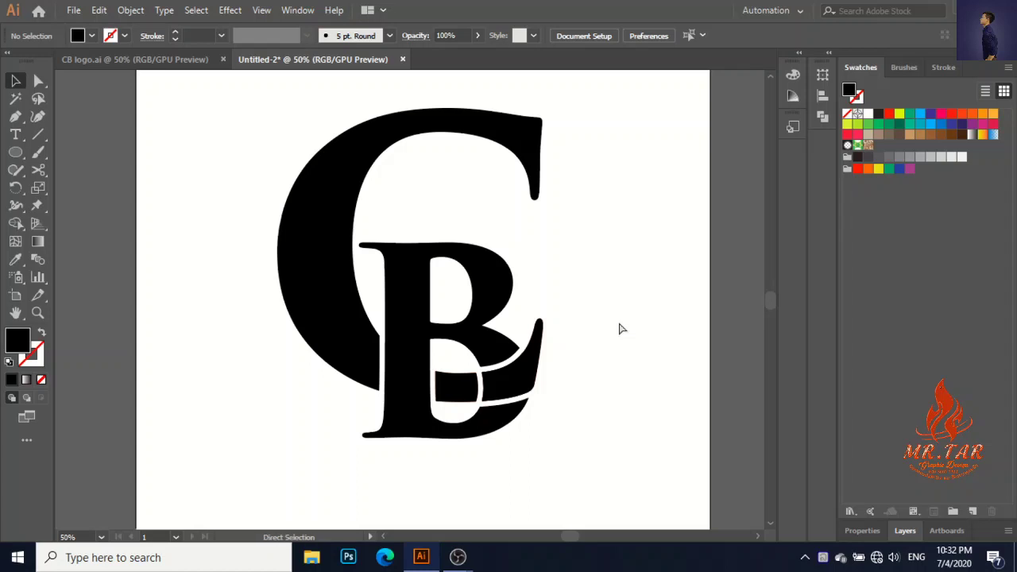
key("ctrl+a")
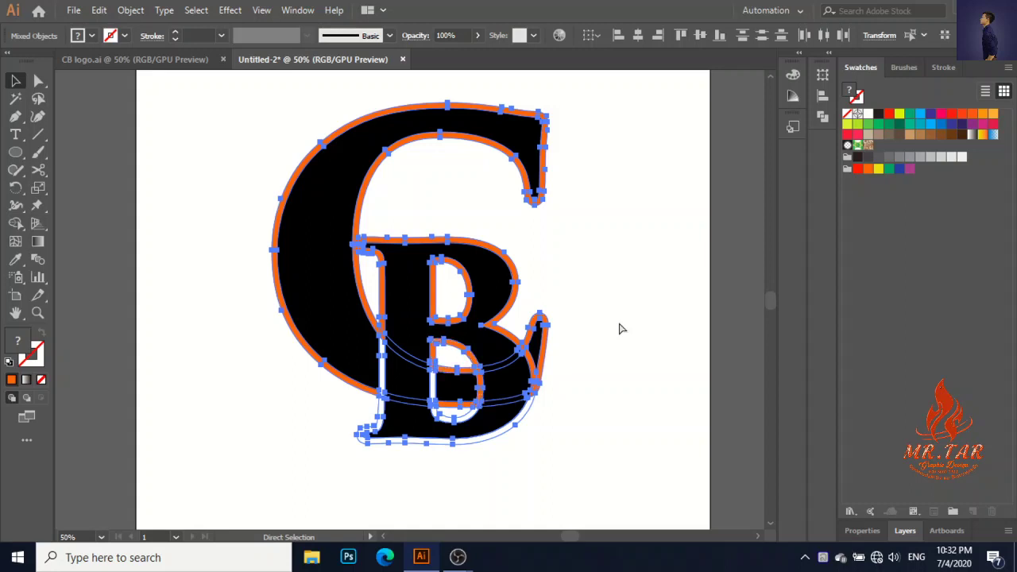
key("ctrl+plus")
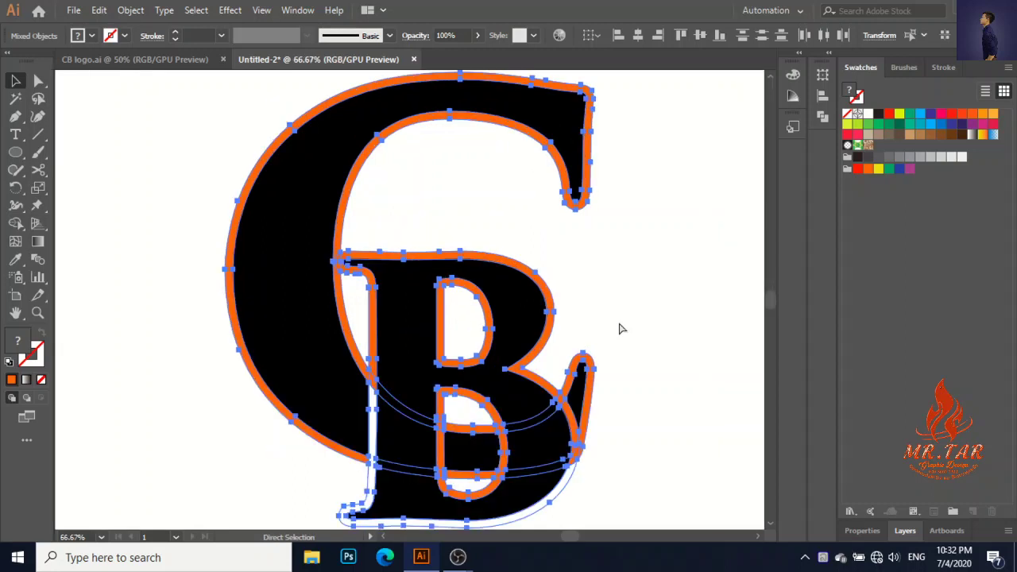
Remove the orange outline running around the inside of the B's lower bowl with the Shape Builder tool
key("ctrl+plus")
scroll(715, 255, "down", 4)
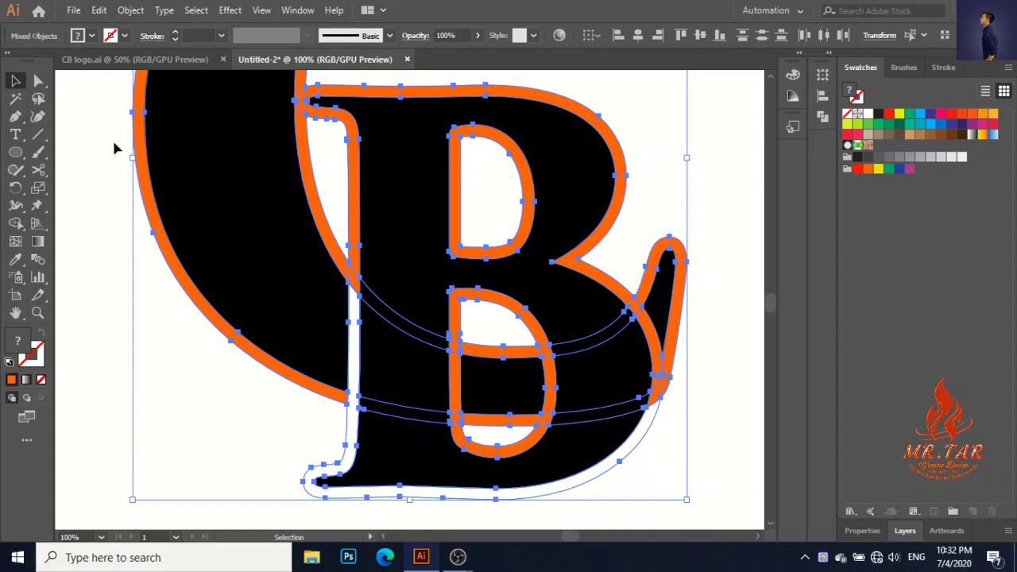
left_click(14, 227)
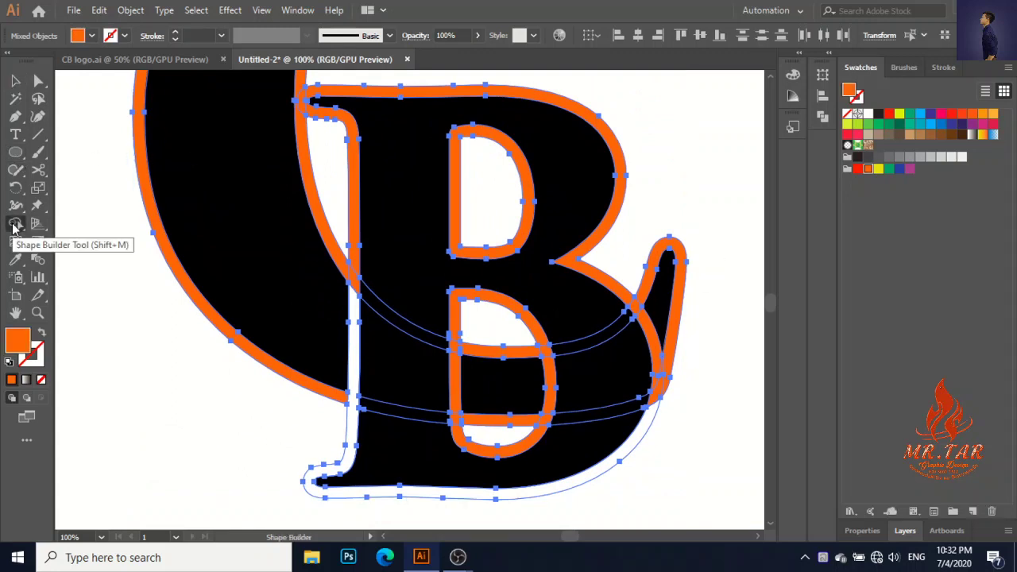
left_click(41, 334)
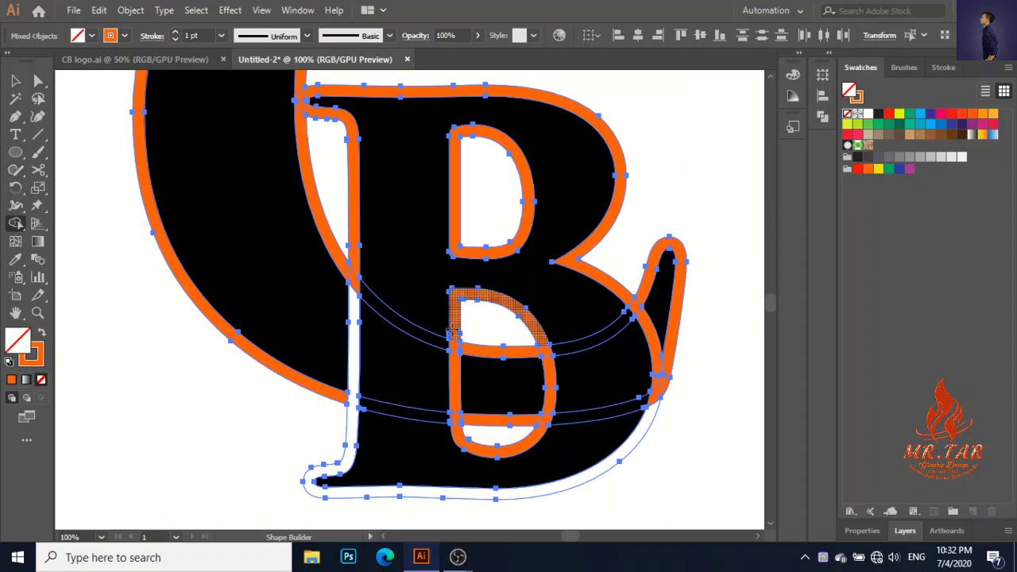
left_click_drag(452, 296, 457, 431)
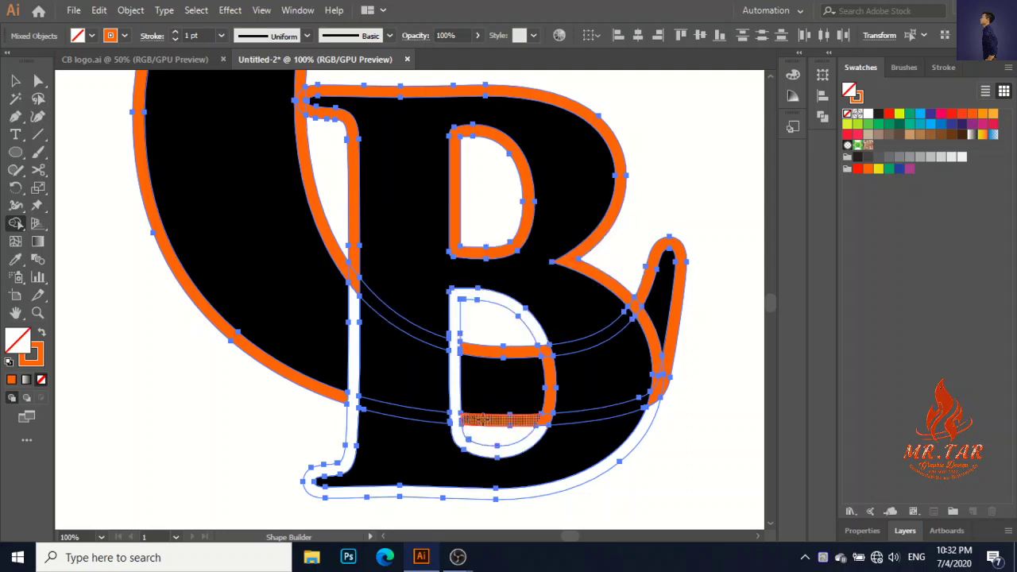
Cut gaps along the lower and upper edges of the C's tail where it crosses the B, using Shape Builder
left_click_drag(539, 424, 640, 397)
mouse_move(521, 419)
left_mouse_down()
mouse_move(666, 394)
mouse_move(649, 399)
mouse_move(665, 374)
left_mouse_up()
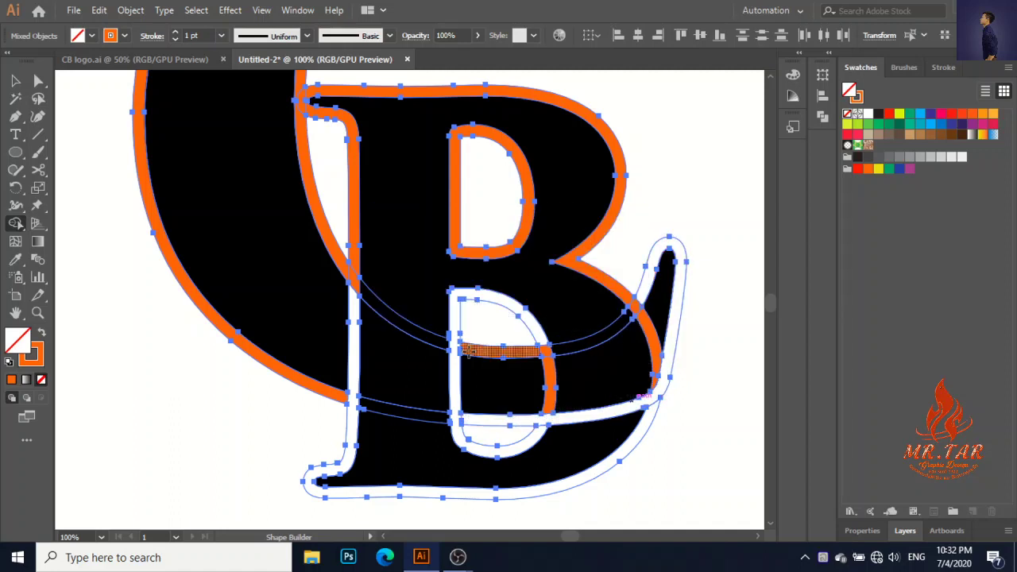
left_click_drag(546, 349, 634, 310)
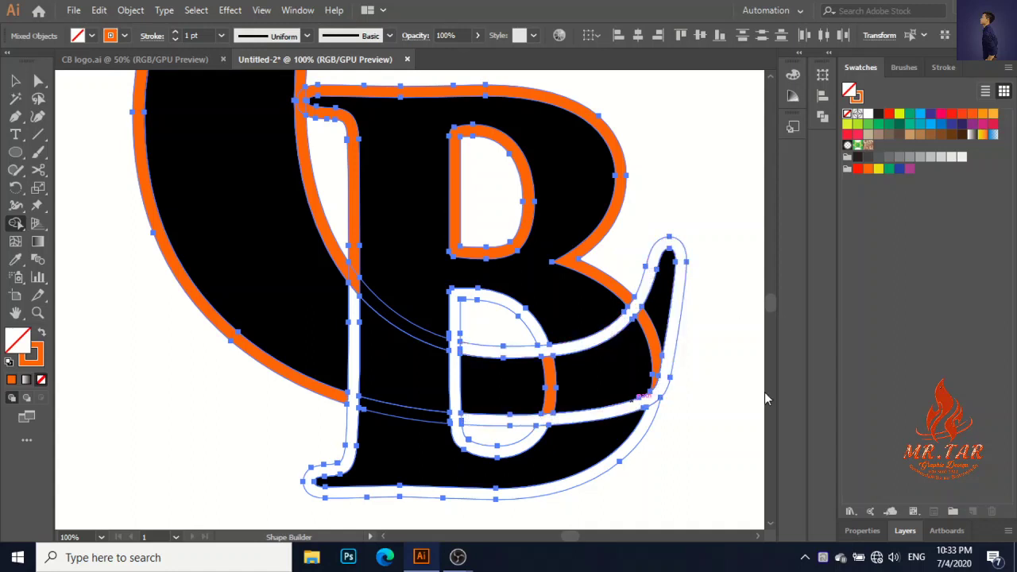
key("v")
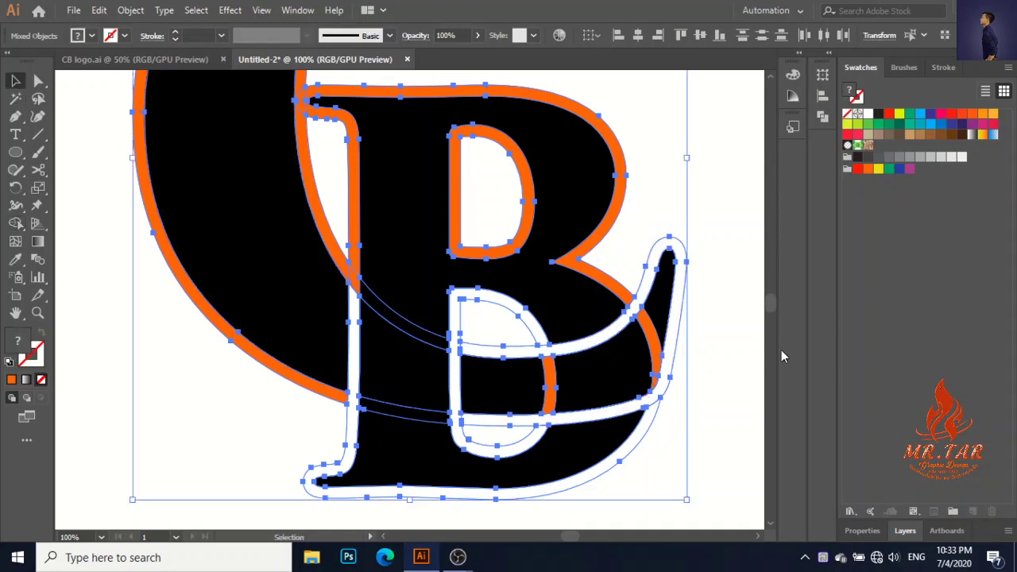
Delete the remaining orange offset outlines of the C and the B, leaving only the black letter pieces
left_click(738, 345)
left_click(653, 330)
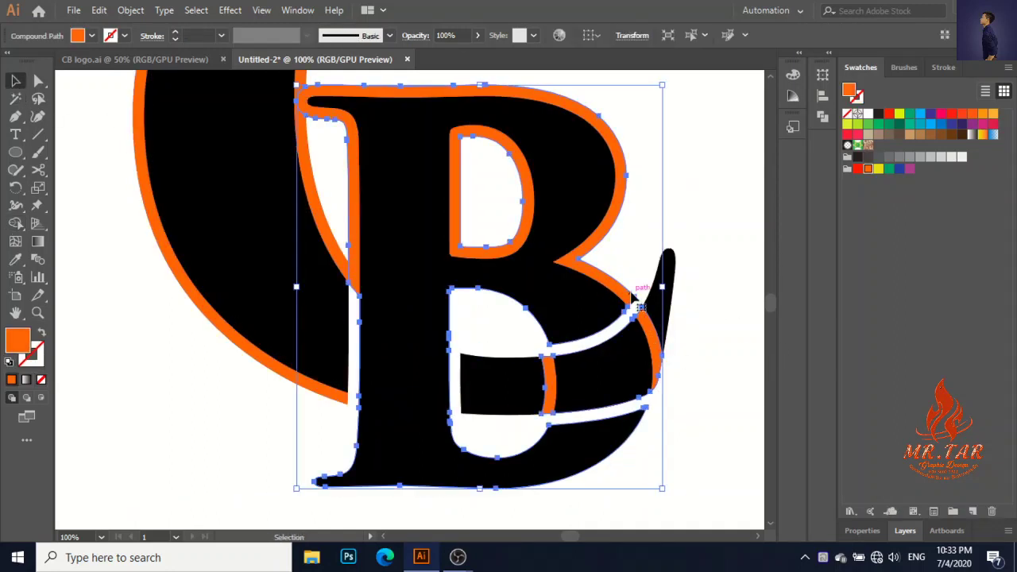
left_click(212, 334)
key("Delete")
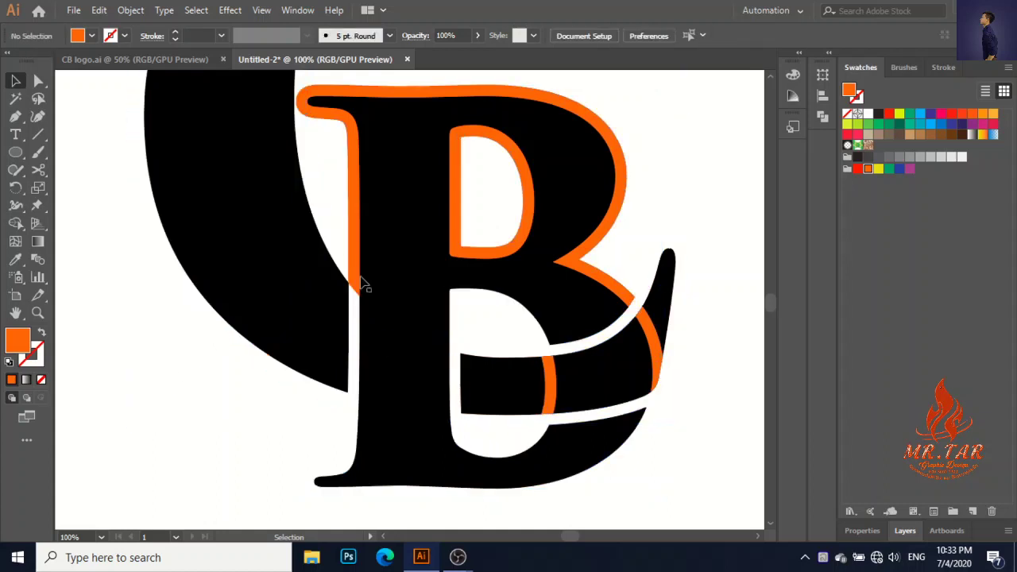
left_click(355, 293)
key("slash")
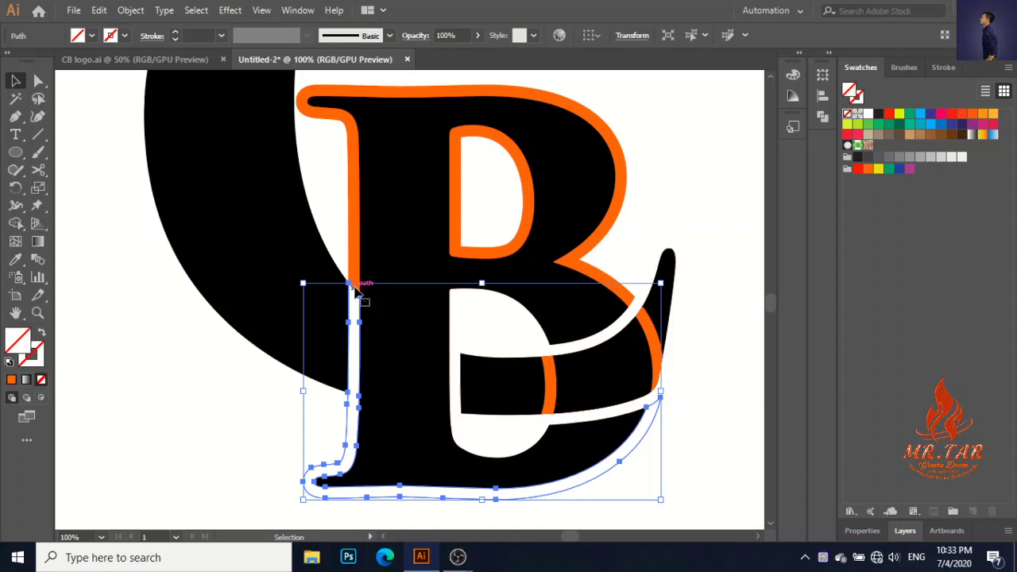
key("ctrl+shift+a")
left_click(316, 110)
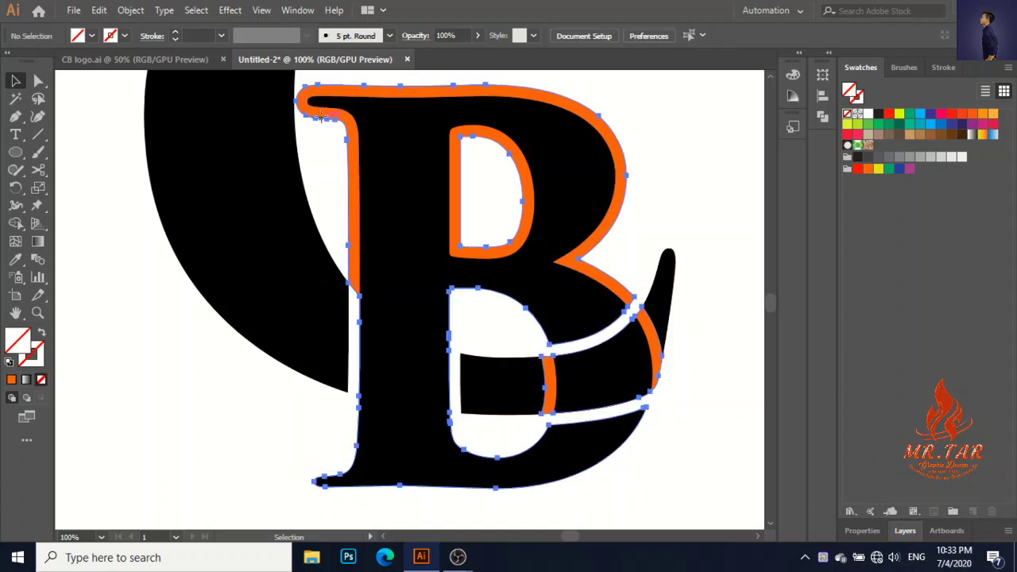
key("Delete")
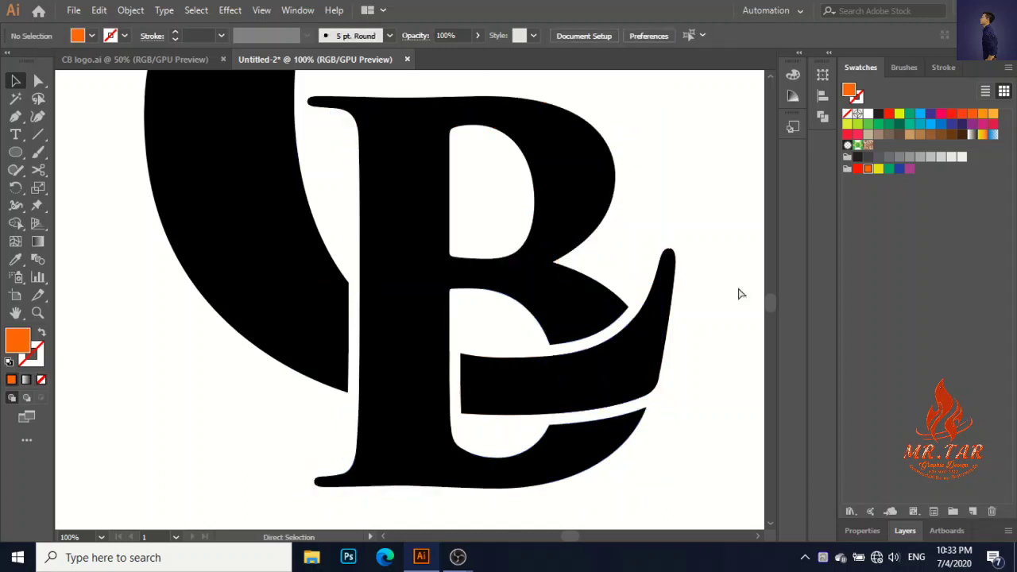
Scale the black monogram down slightly and delete the leftover orange shape at the C's tail
key("ctrl+minus")
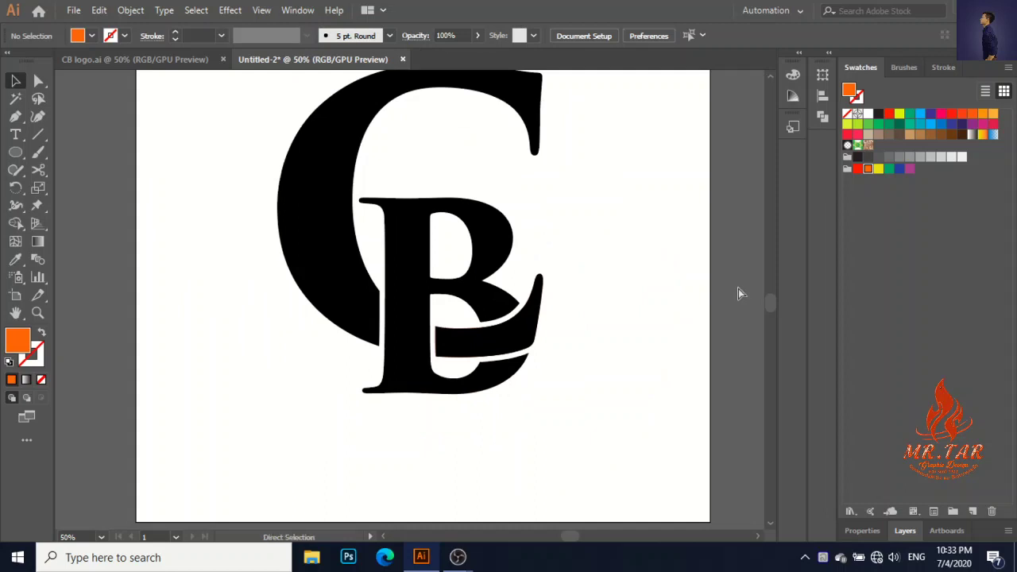
key("ctrl+minus")
left_click(410, 227)
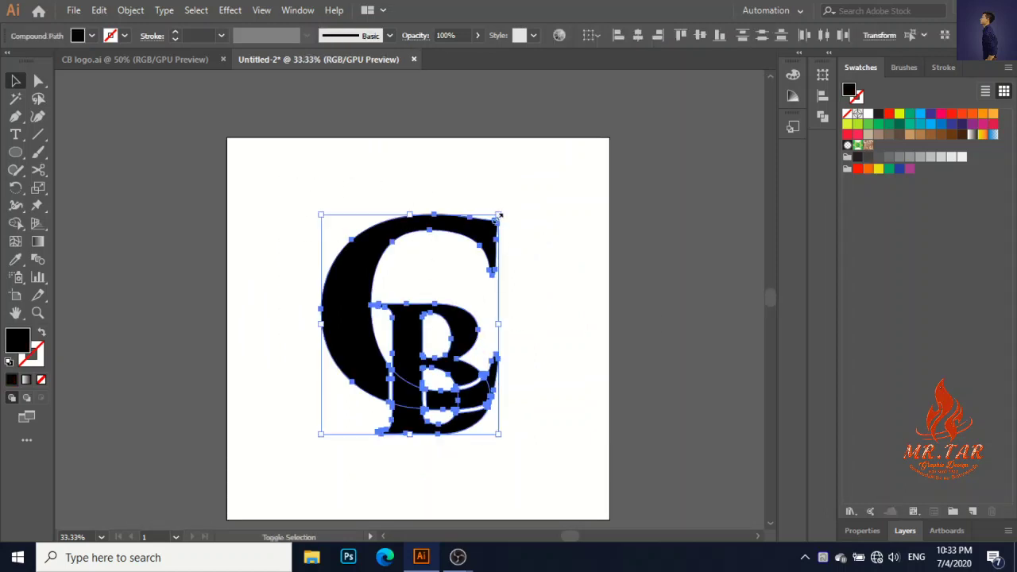
mouse_move(498, 213)
left_mouse_down()
mouse_move(512, 221)
mouse_move(489, 226)
left_mouse_up()
left_click(567, 272)
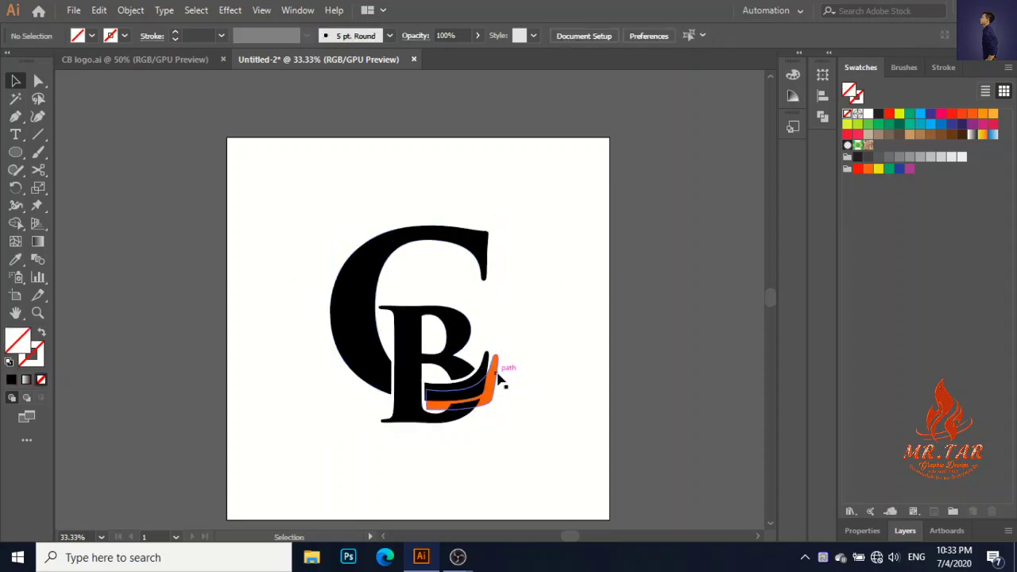
left_click(495, 371)
key("Delete")
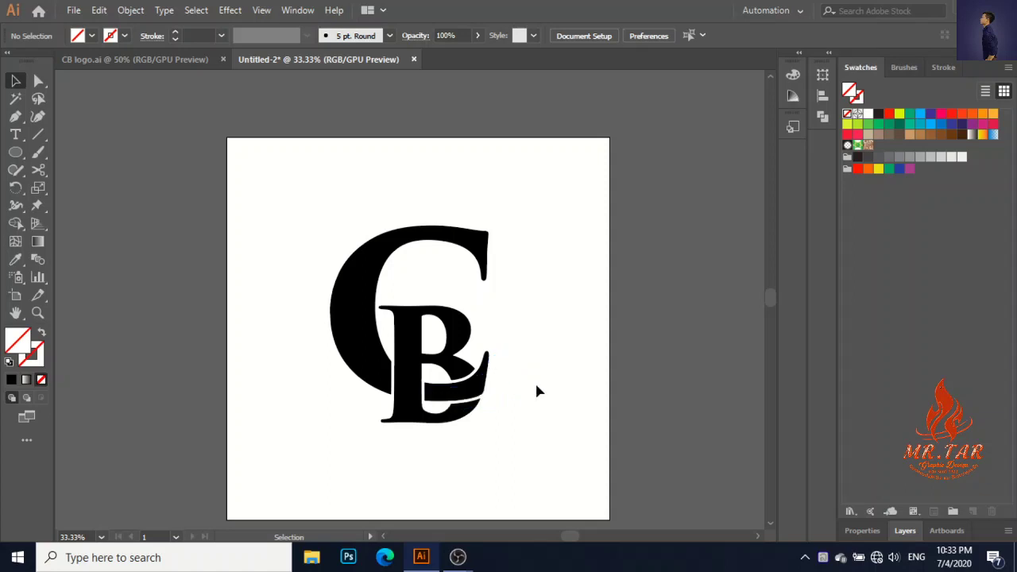
Draw an unfilled circle from the artboard's centre around the monogram and give it a black registration stroke
scroll(535, 388, "down", 1)
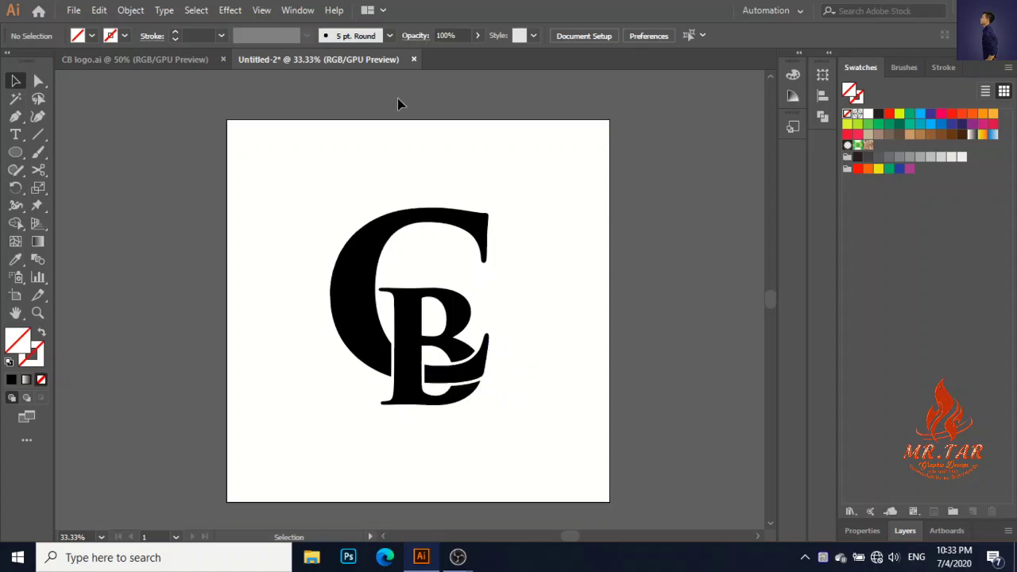
key("l")
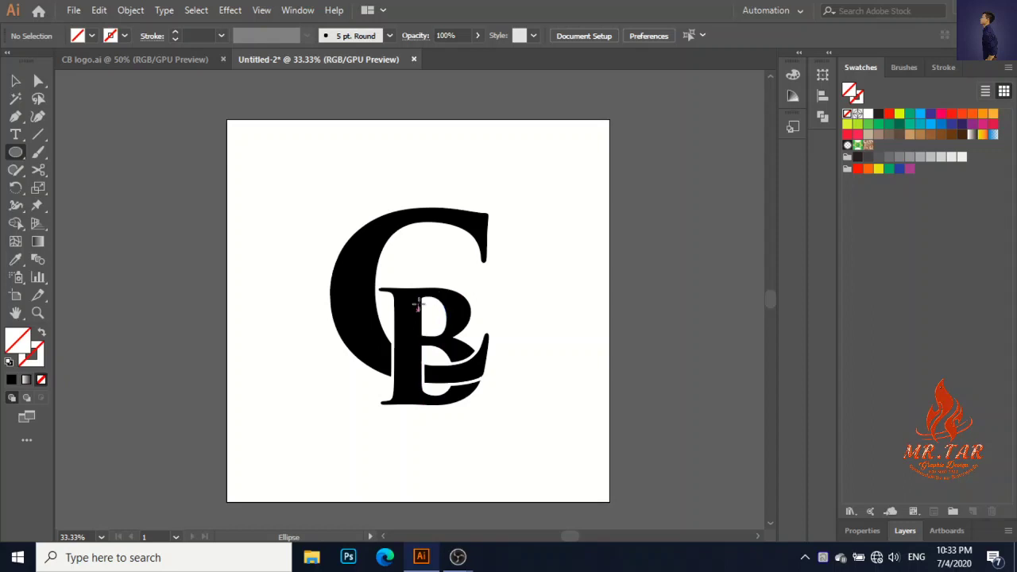
left_click_drag(418, 310, 479, 450)
left_click(125, 37)
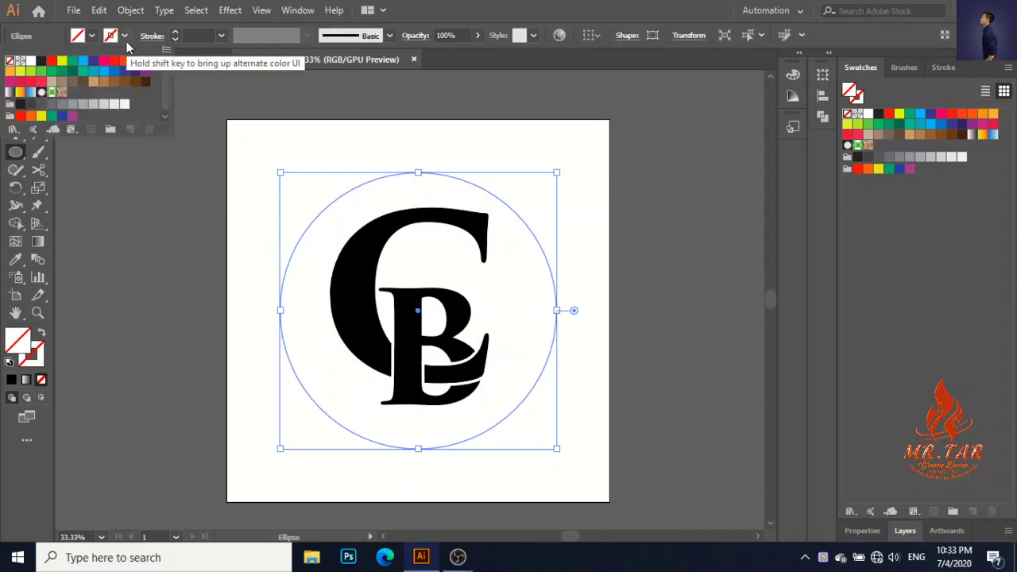
left_click(20, 62)
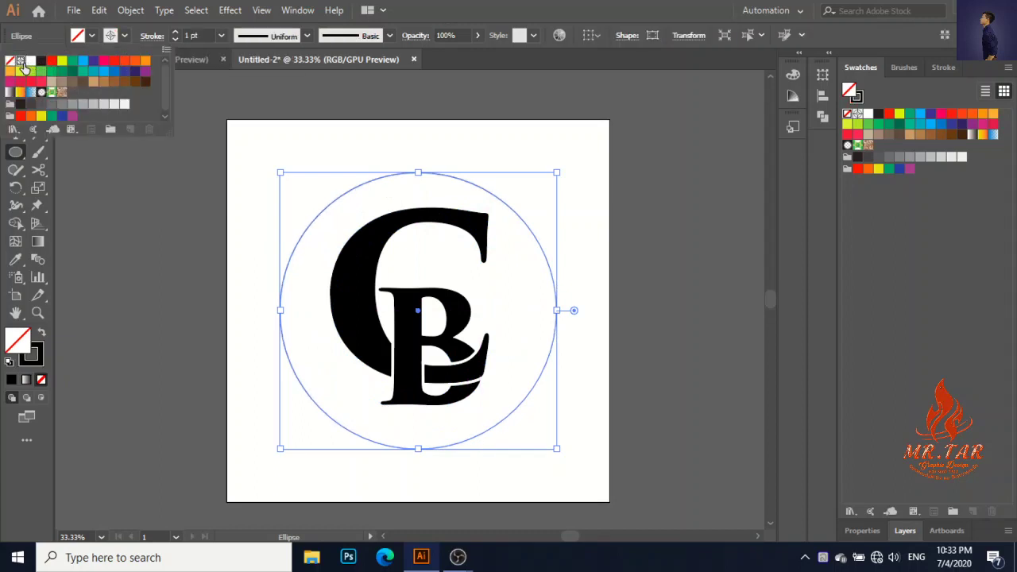
Set the circle's stroke weight to 10 pt and clear the selection
left_click(176, 32)
left_click(175, 32)
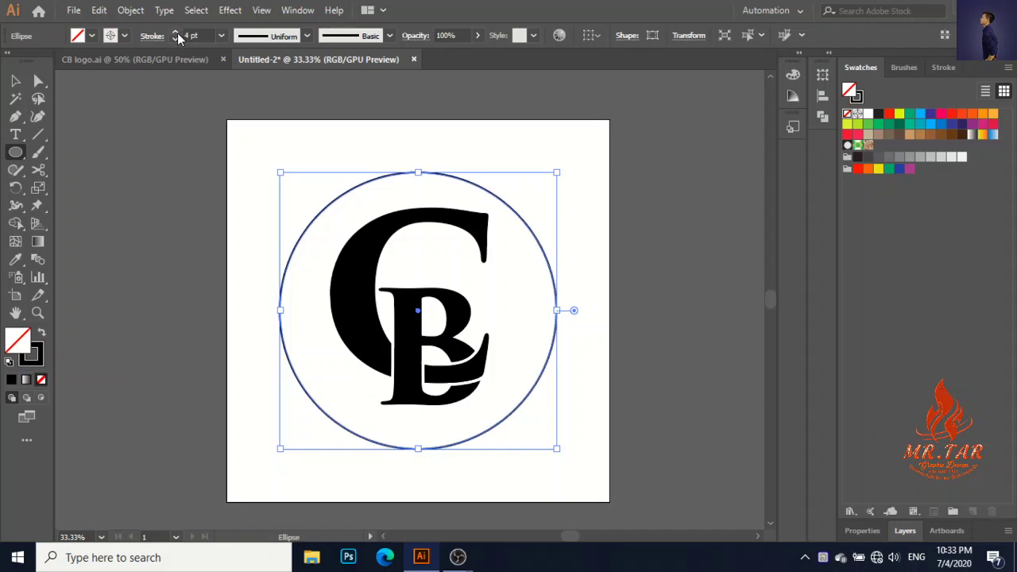
left_click(176, 33)
left_click(176, 32)
left_click(176, 33)
left_click(175, 32)
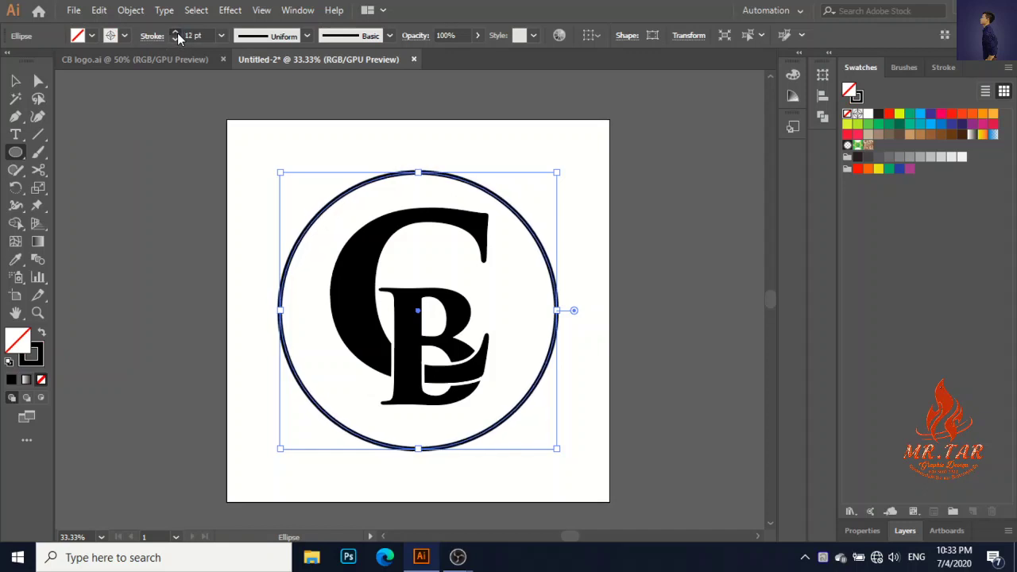
left_click(175, 33)
left_click(175, 33)
left_click(175, 39)
left_click(175, 38)
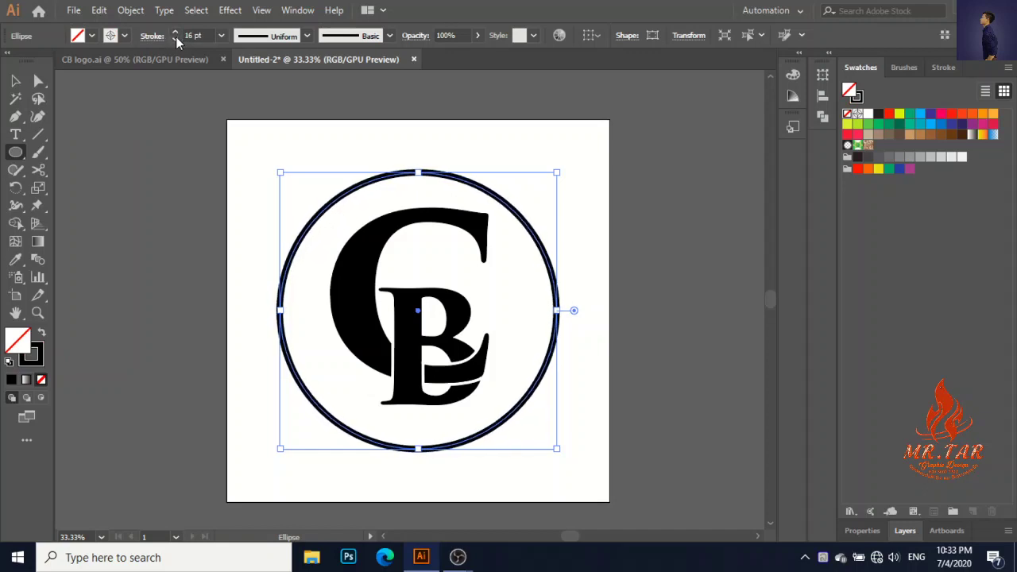
left_click(175, 38)
left_click(175, 38)
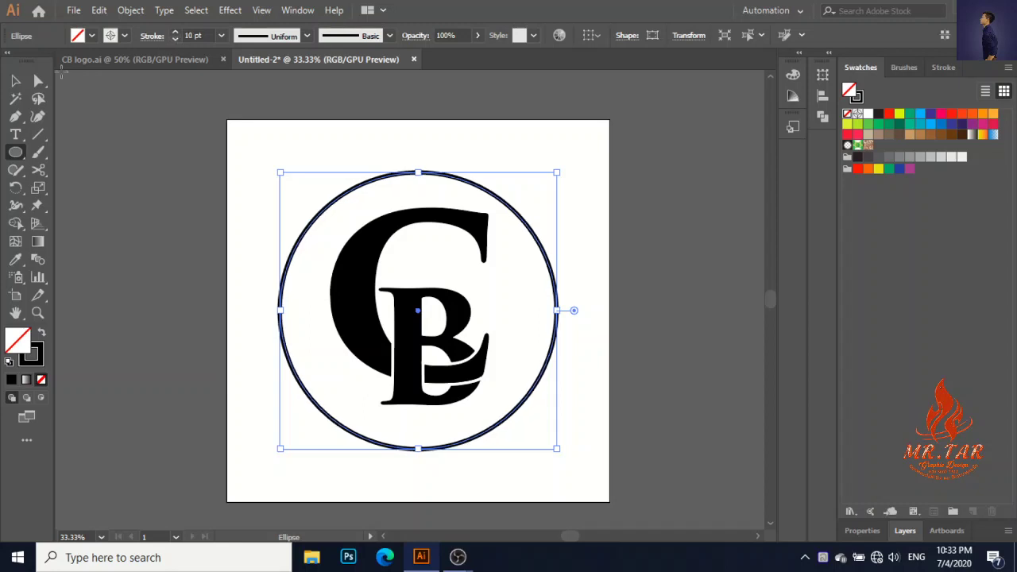
left_click(15, 80)
left_click(754, 278)
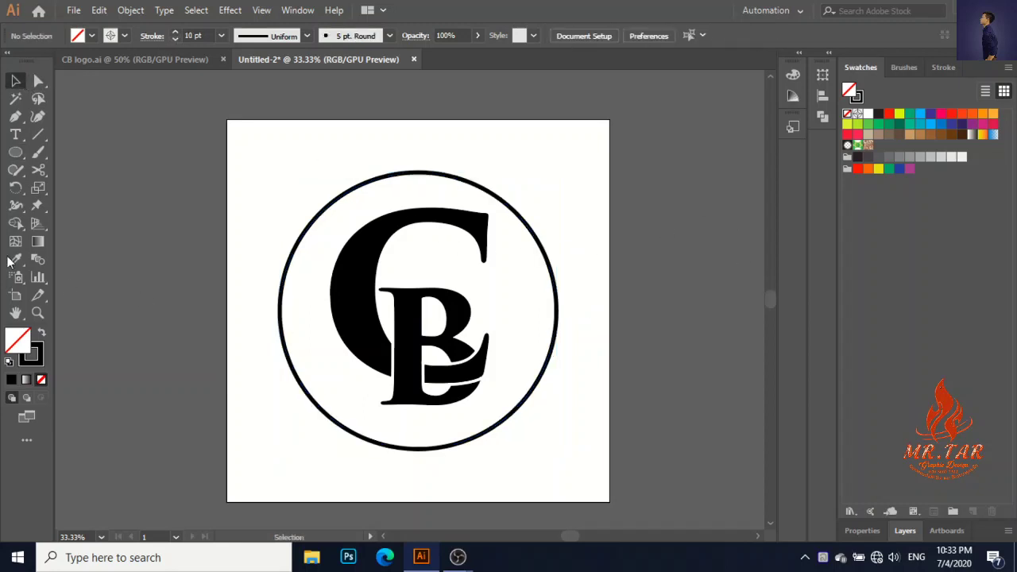
Draw a second, slightly larger concentric circle around the first one with the same 10 pt stroke
left_click(15, 151)
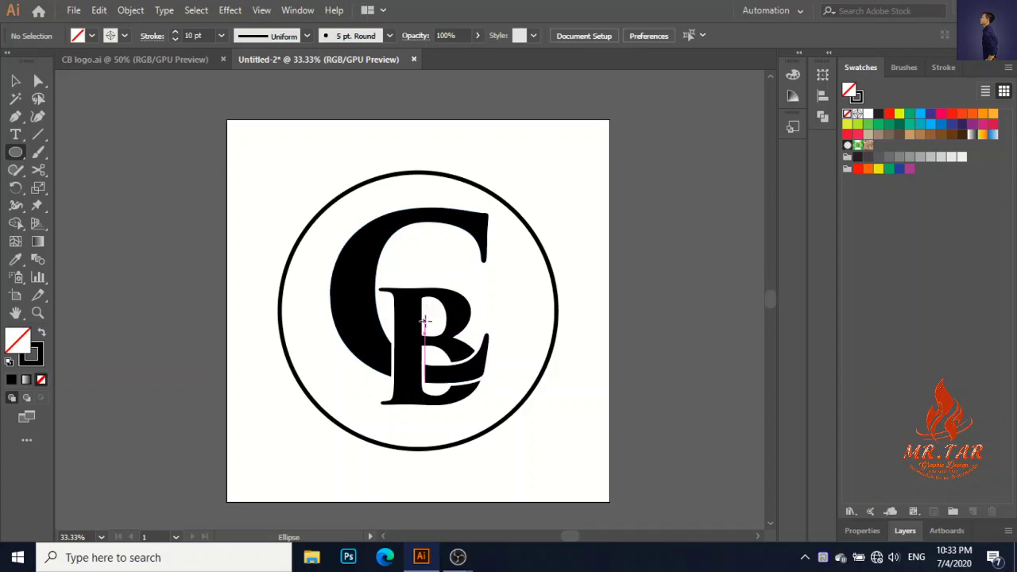
left_click_drag(422, 320, 427, 334)
key("ctrl+z")
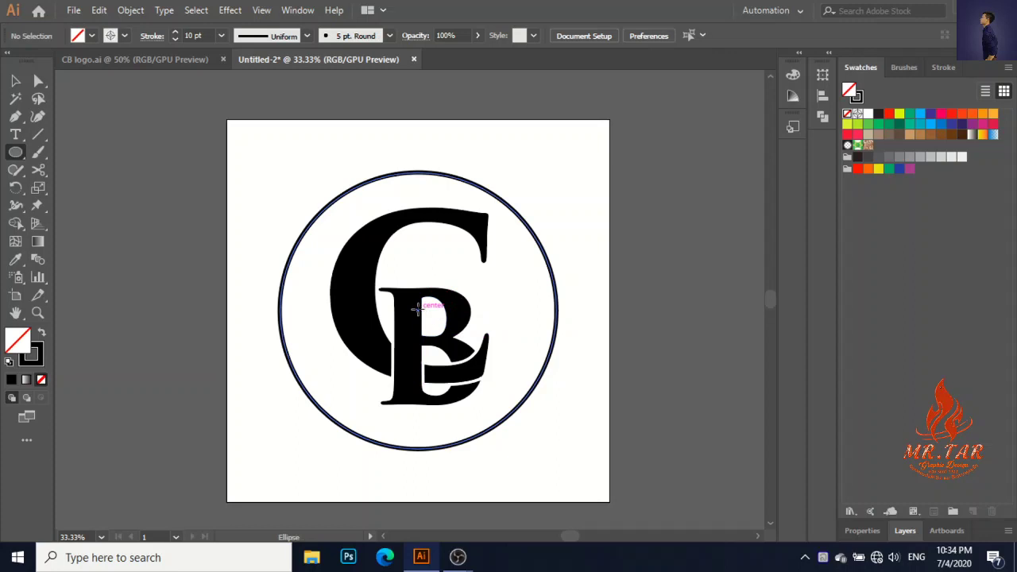
mouse_move(417, 309)
left_mouse_down()
mouse_move(461, 331)
mouse_move(474, 460)
left_mouse_up()
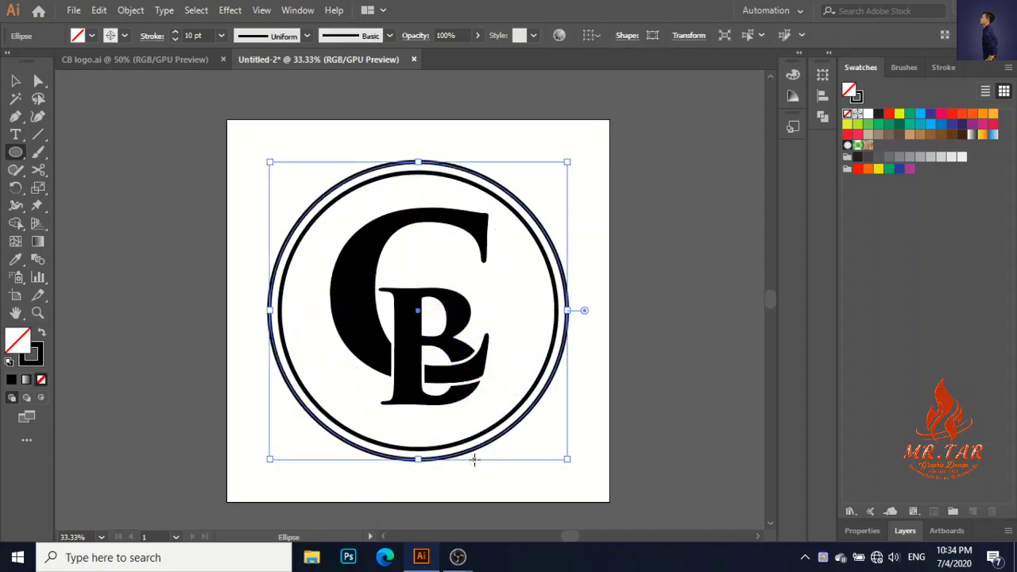
left_click(15, 80)
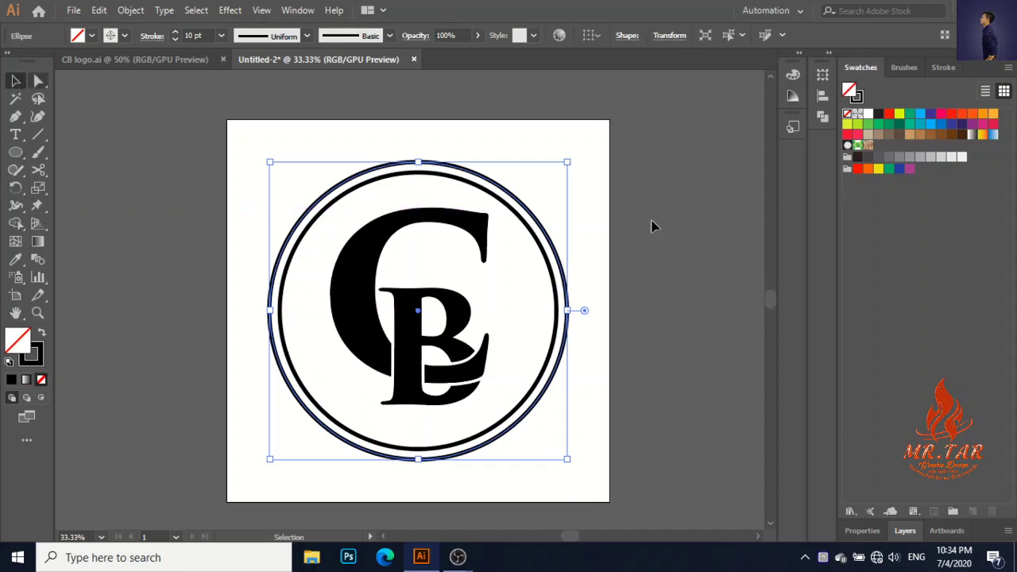
left_click(733, 253)
Cut the outer circle near its top point and at its right anchor with the Scissors tool and delete the arc between
key("ctrl+equal")
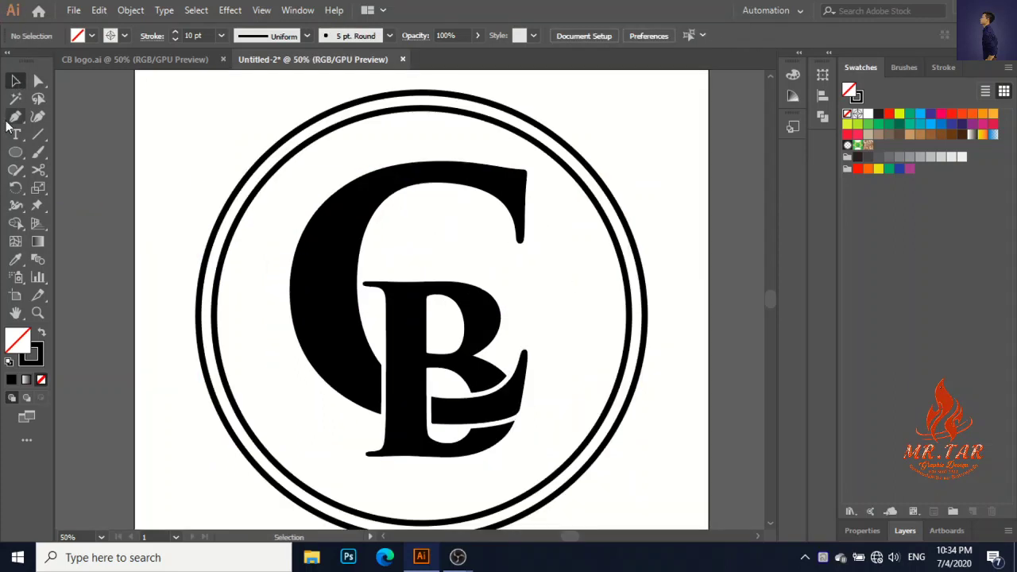
left_click(39, 169)
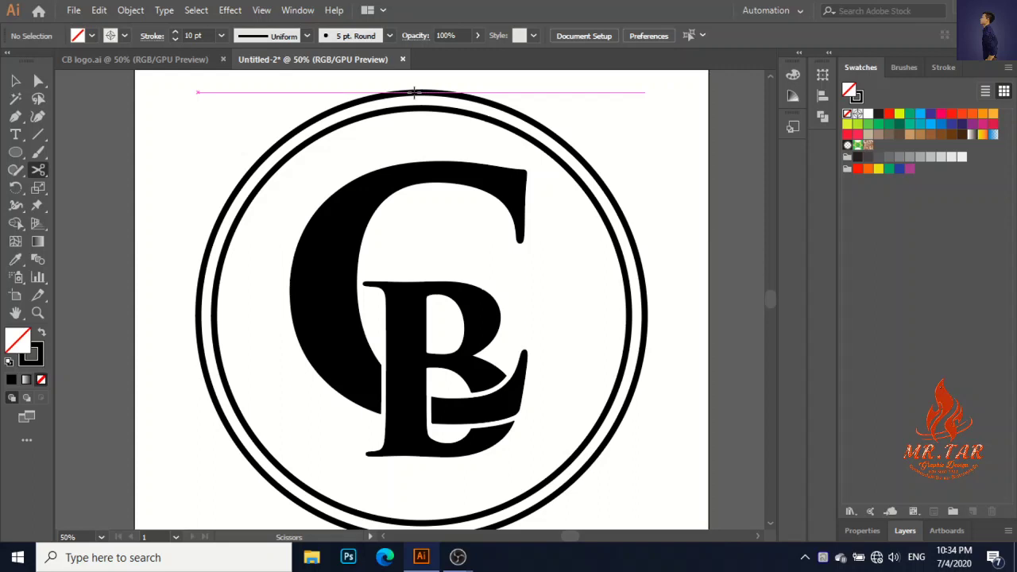
left_click(415, 92)
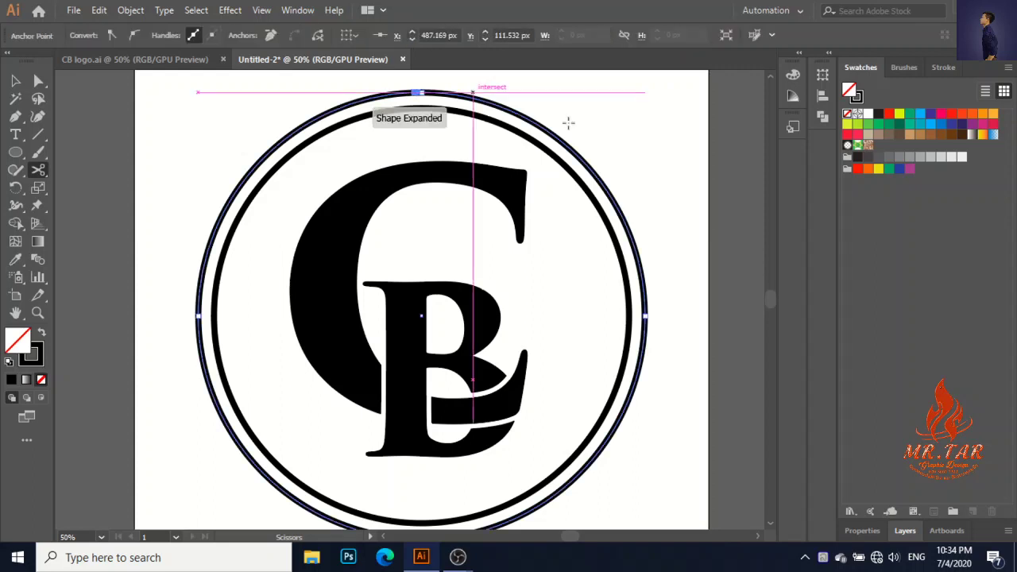
left_click(643, 315)
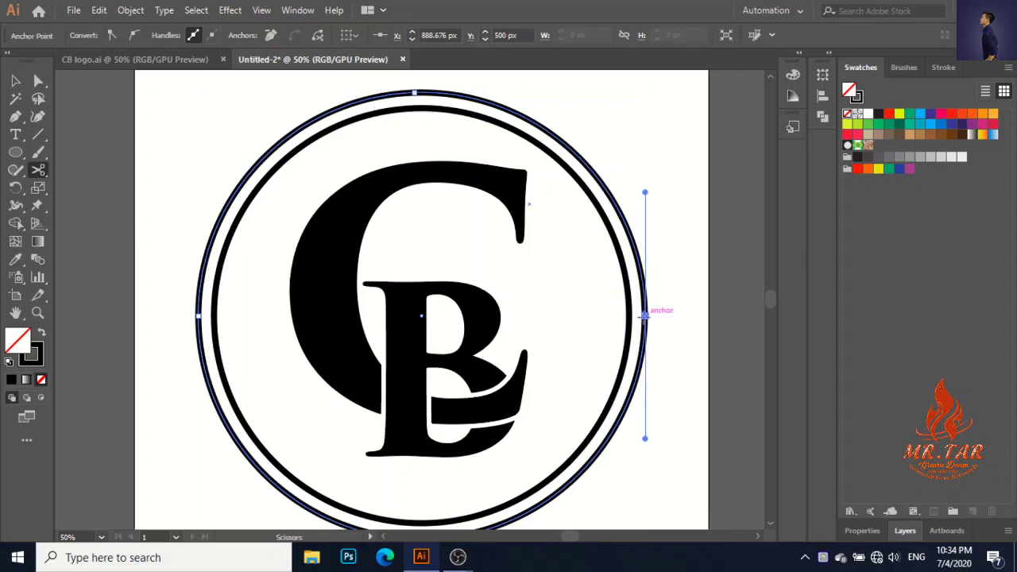
key("v")
left_click(641, 187)
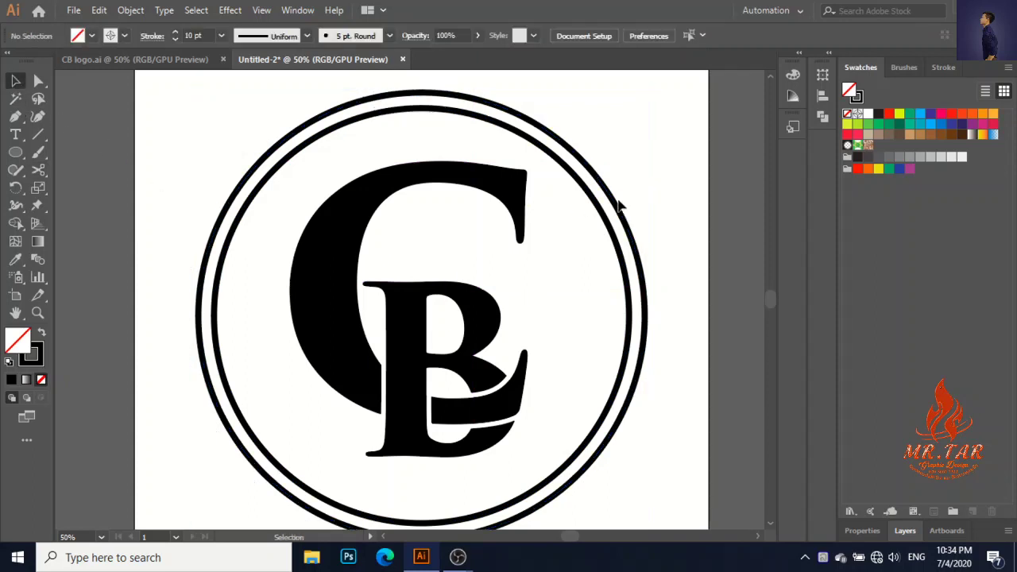
left_click(611, 206)
key("Delete")
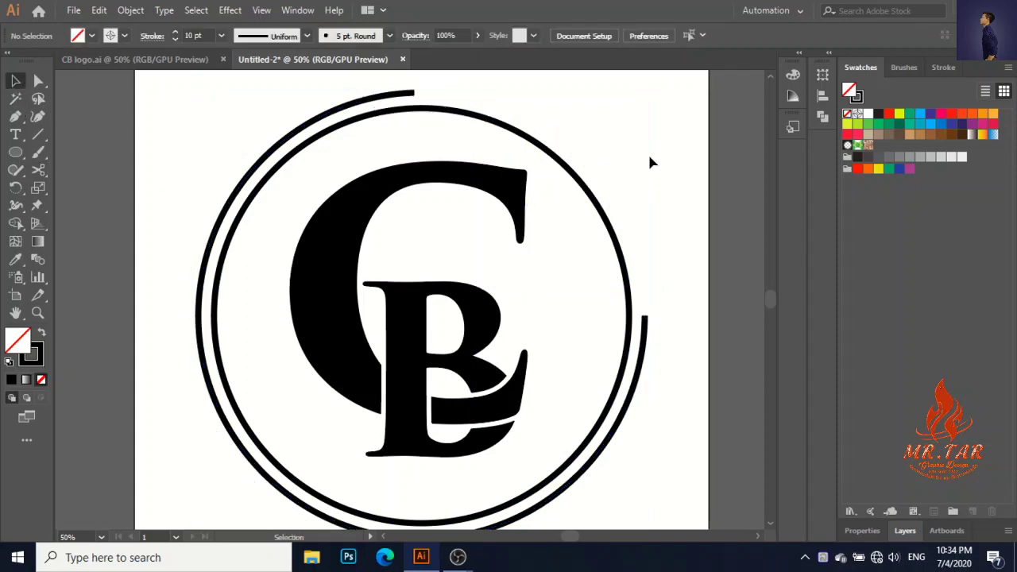
Cut the inner circle at its upper-right and lower-right sides with the Scissors tool and delete the arc between
left_click(39, 169)
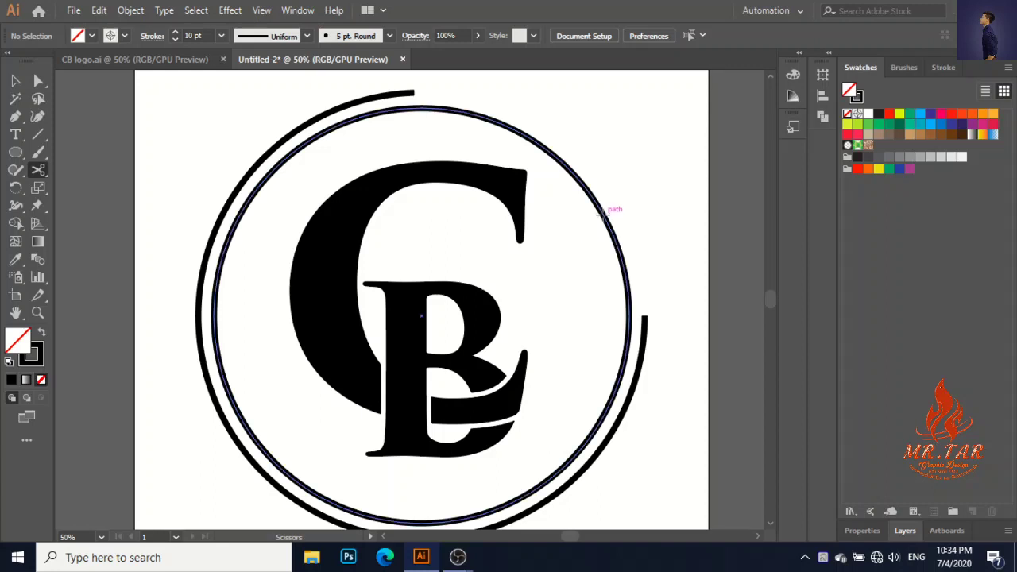
left_click(604, 213)
scroll(603, 213, "down", 1)
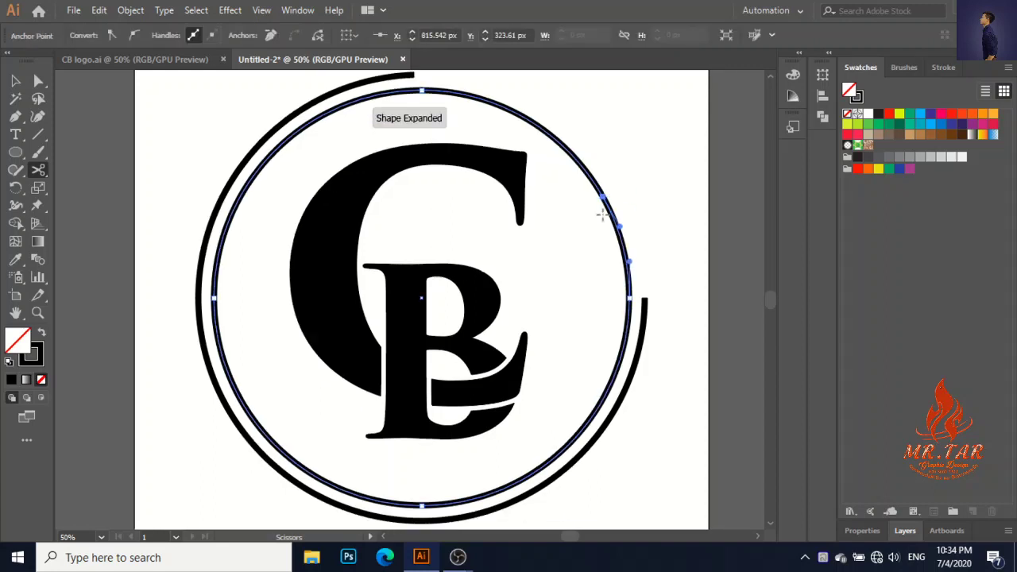
scroll(604, 213, "down", 1)
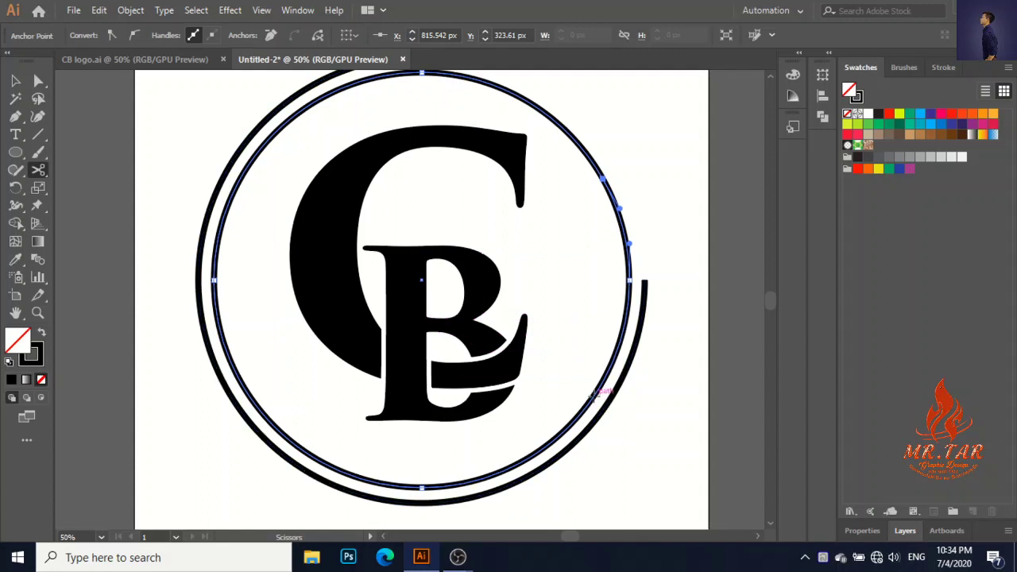
left_click(594, 388)
left_click(15, 81)
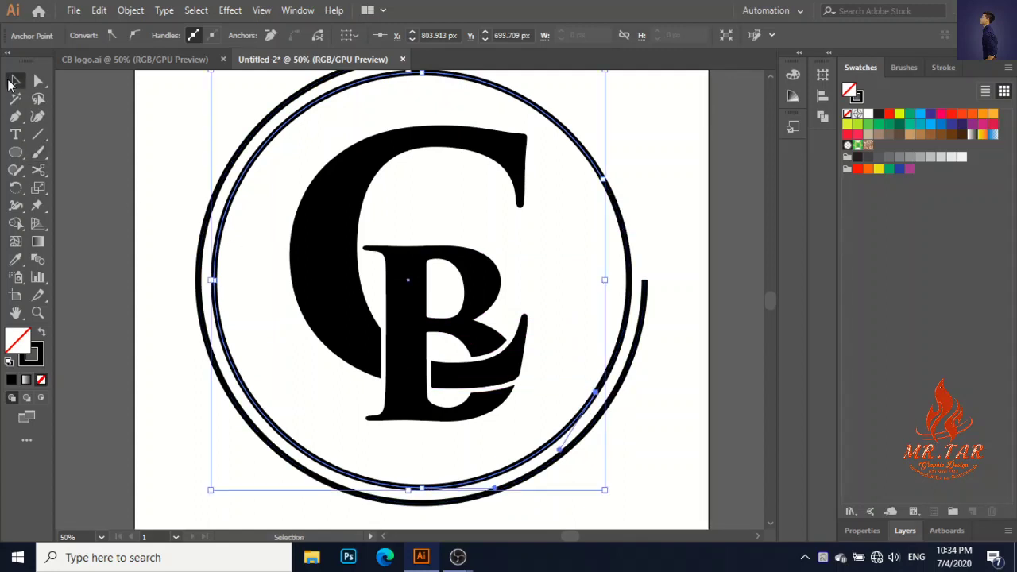
left_click(627, 193)
left_click(619, 221)
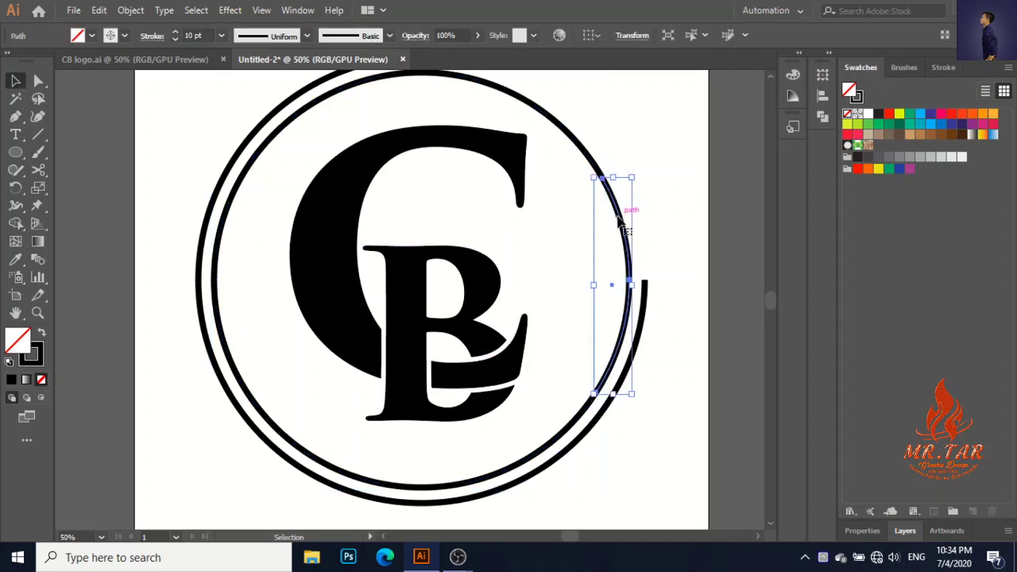
key("Delete")
scroll(670, 192, "up", 1)
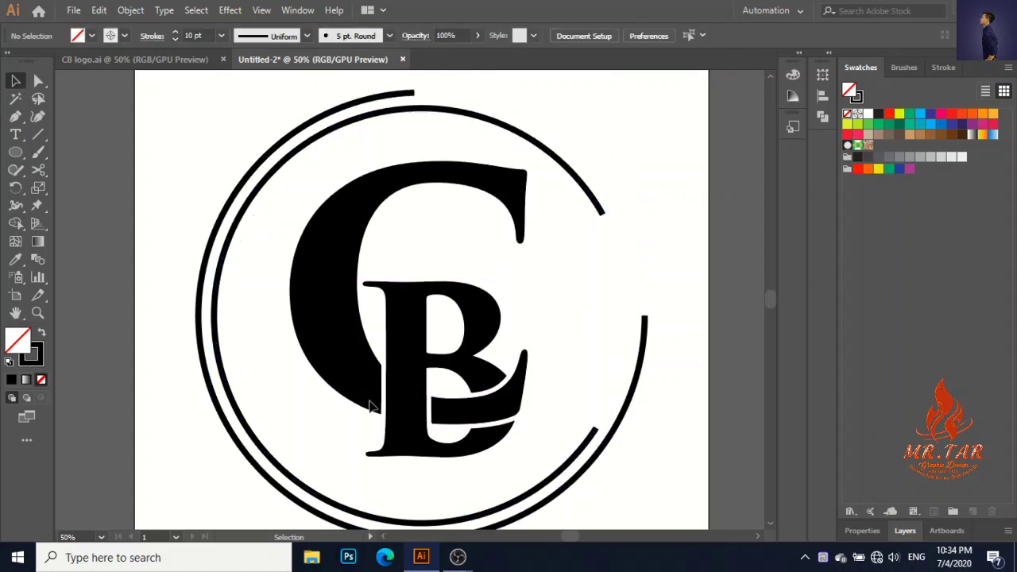
Select the whole monogram with both rings, scale it down proportionally about its centre on the artboard, and clear the selection
key("ctrl+minus")
key("ctrl+minus")
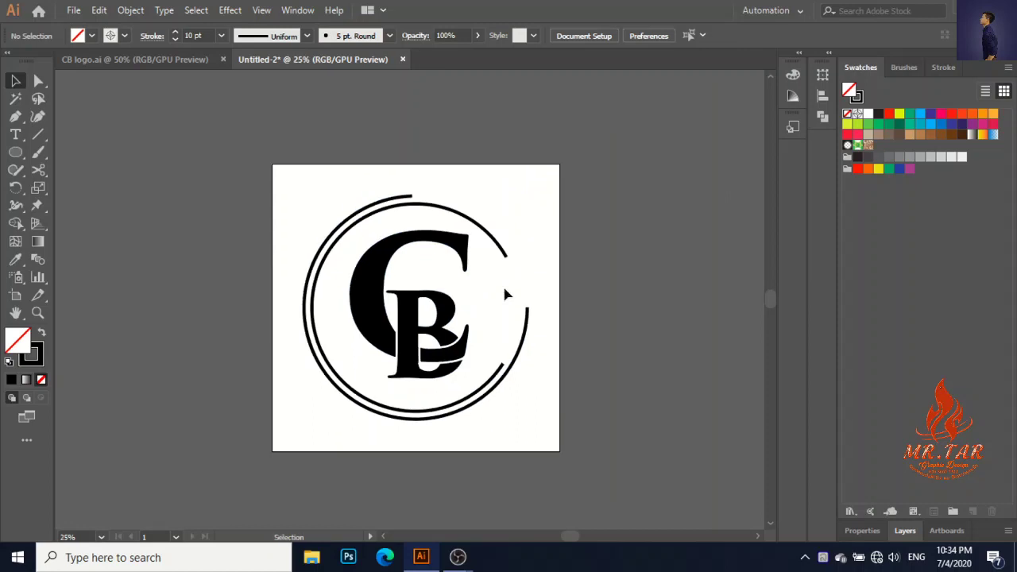
left_click_drag(286, 203, 541, 383)
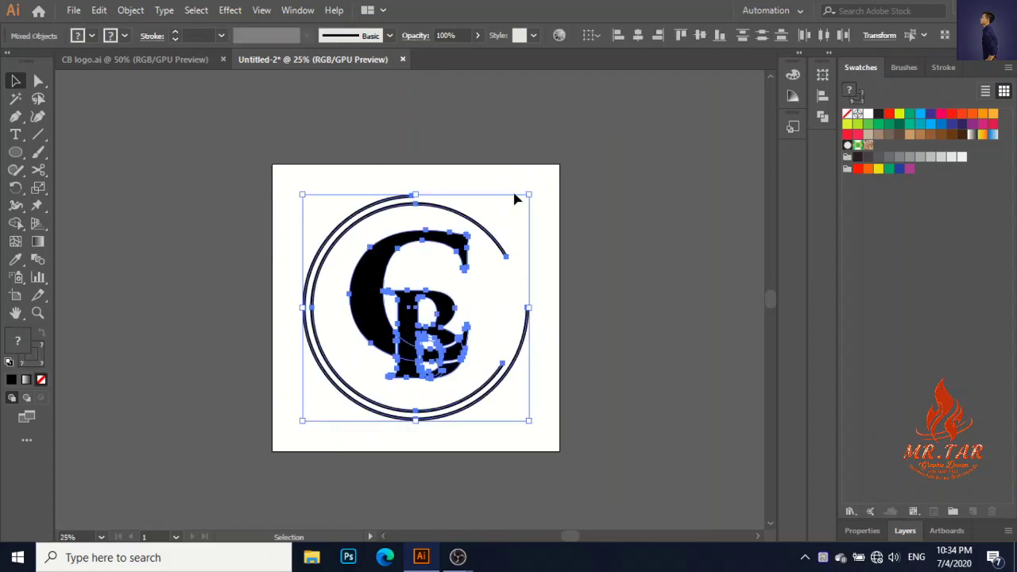
left_click_drag(529, 195, 520, 216)
left_click(697, 243)
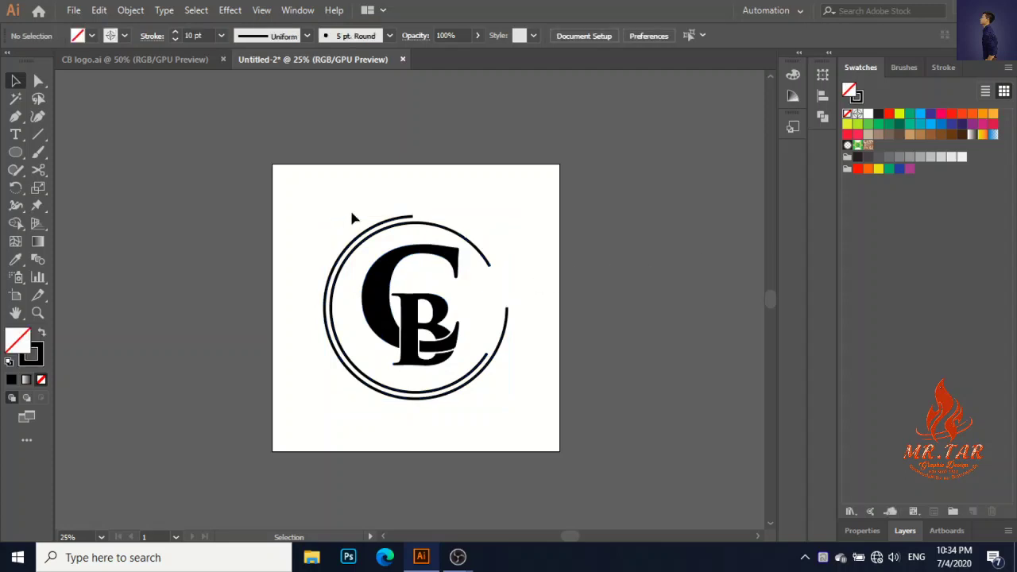
left_click_drag(352, 220, 463, 296)
left_click_drag(502, 223, 504, 220)
left_click(658, 268)
key("ctrl+plus")
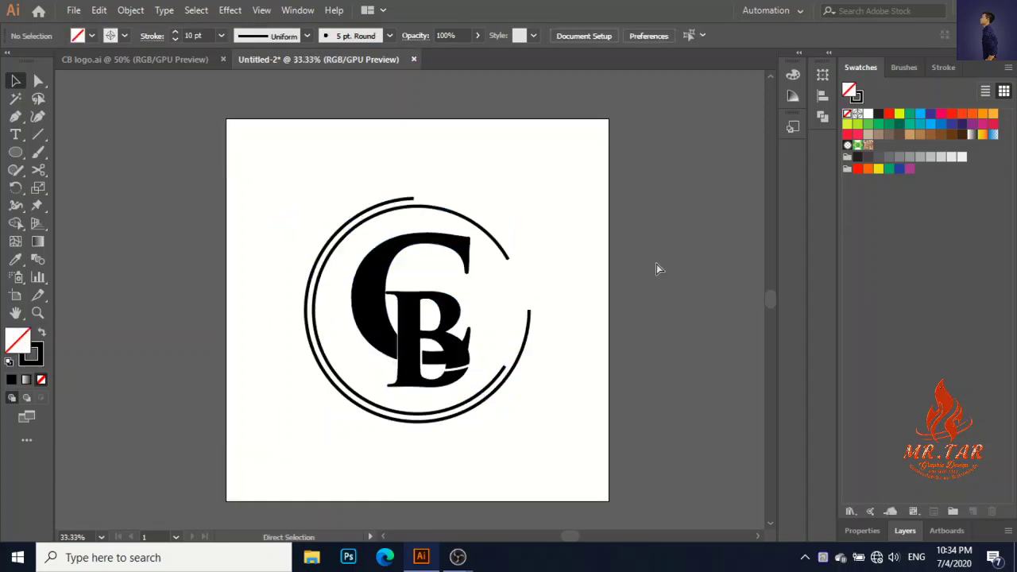
key("ctrl+plus")
key("ctrl+plus")
scroll(675, 271, "up", 2)
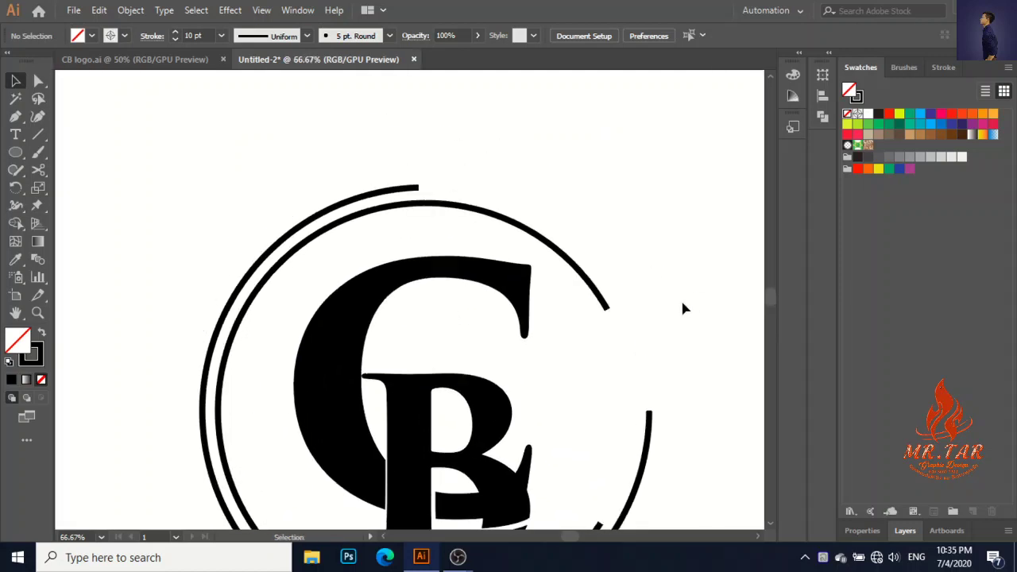
left_click(15, 116)
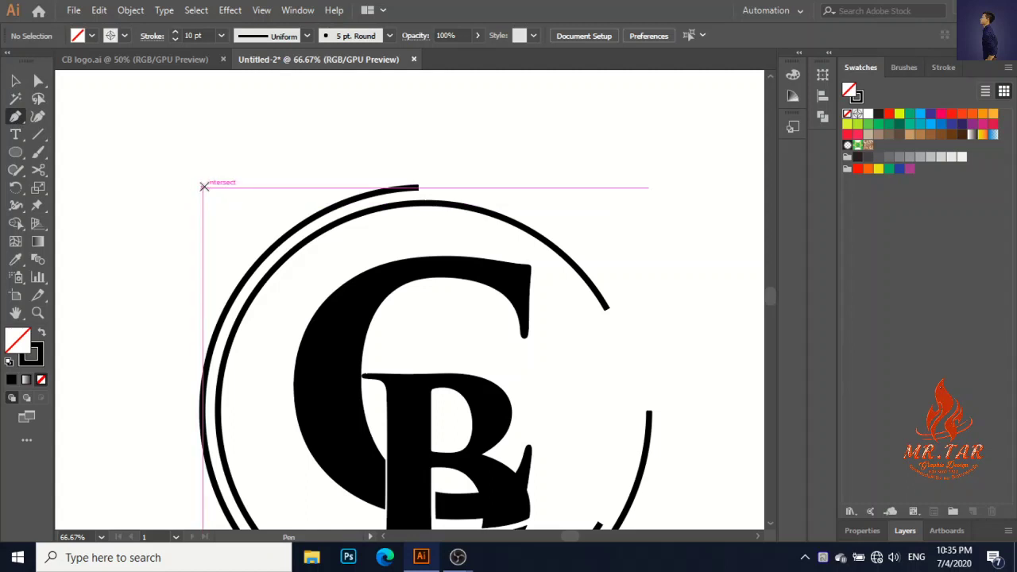
left_click(203, 187)
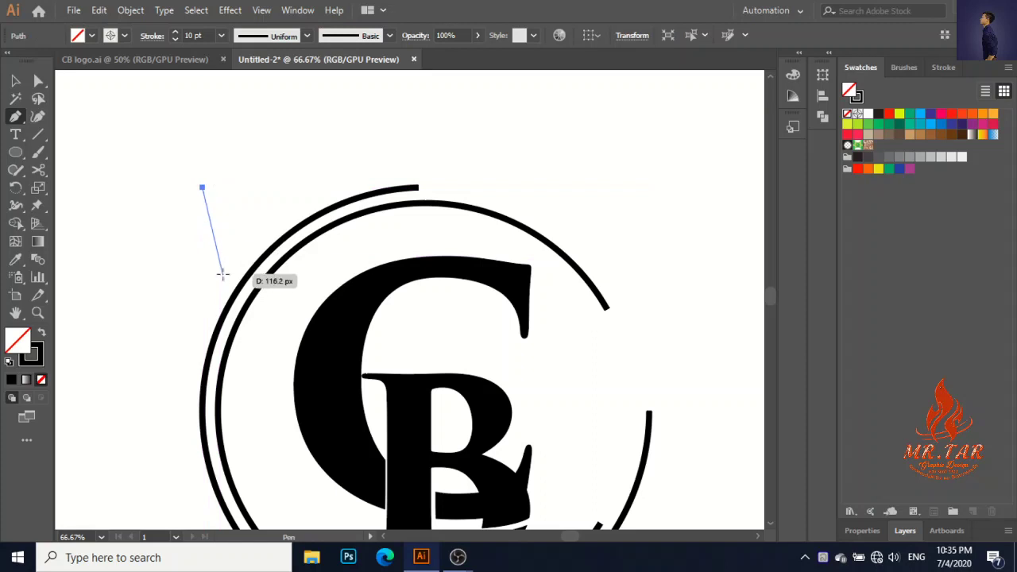
left_click_drag(218, 270, 202, 298)
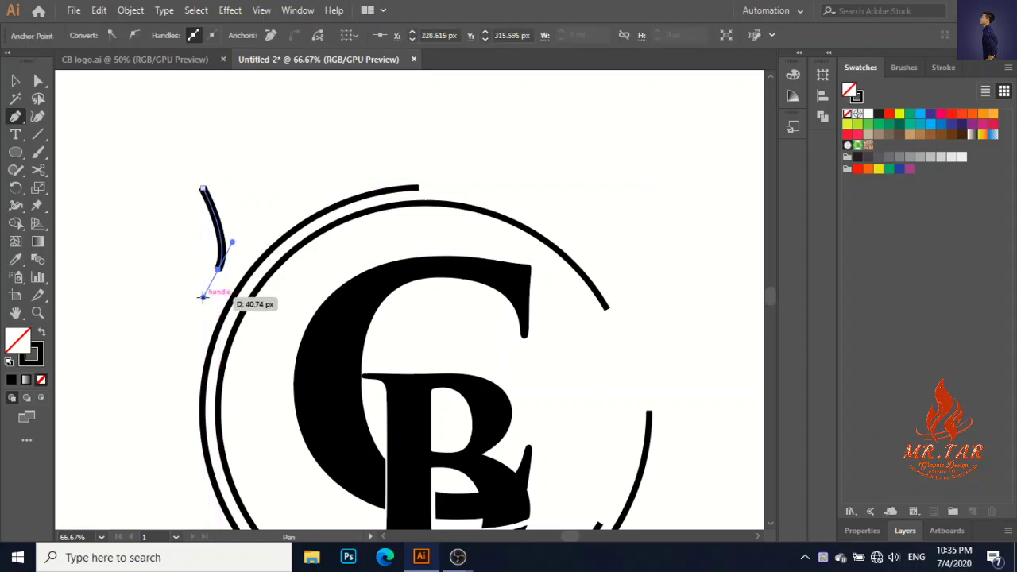
key("ctrl")
key("ctrl+z")
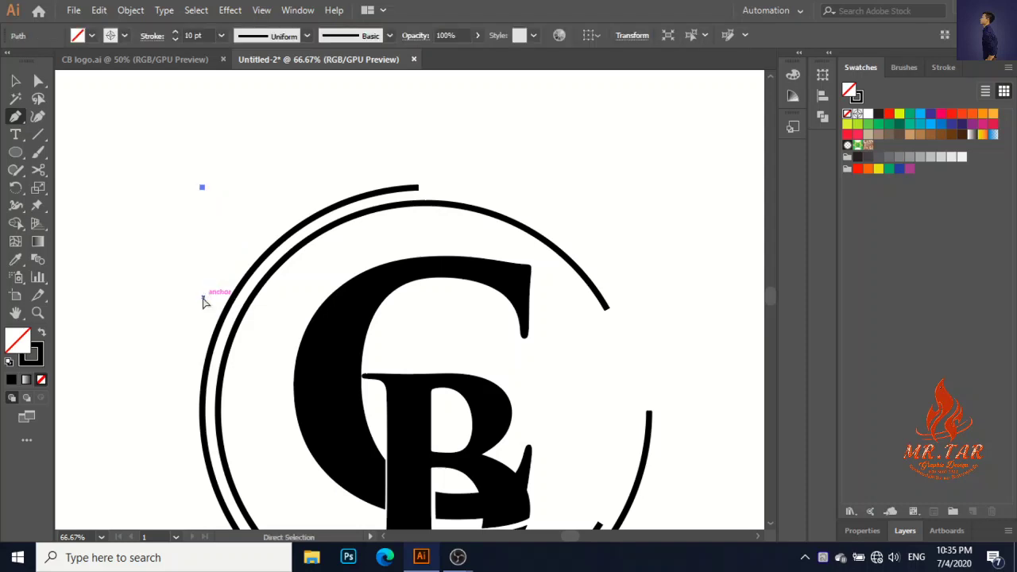
left_click(202, 300, "ctrl")
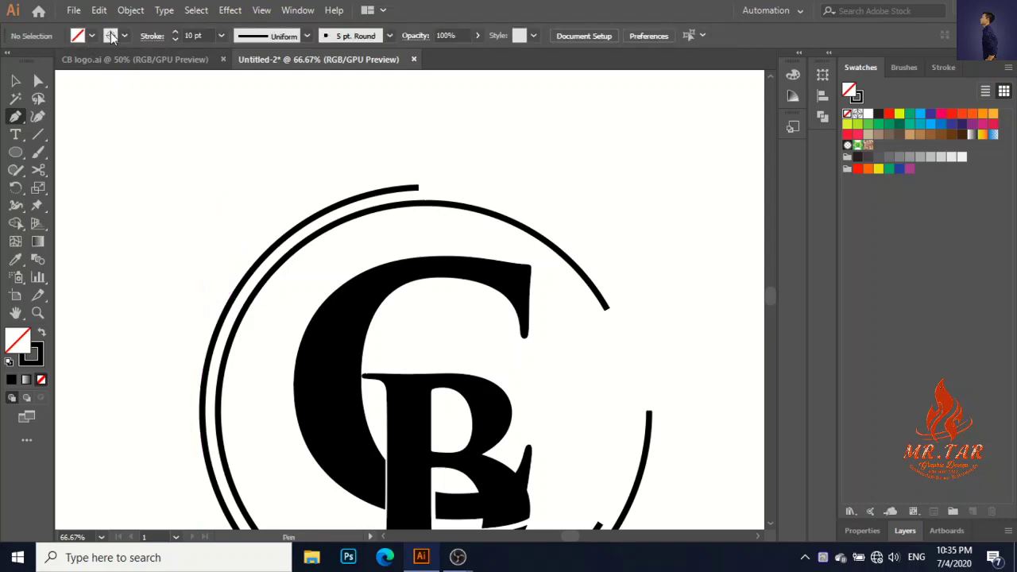
Set the fill to the registration black swatch and the stroke to none for the shapes drawn with the Pen tool
left_click(91, 36)
left_click(76, 40)
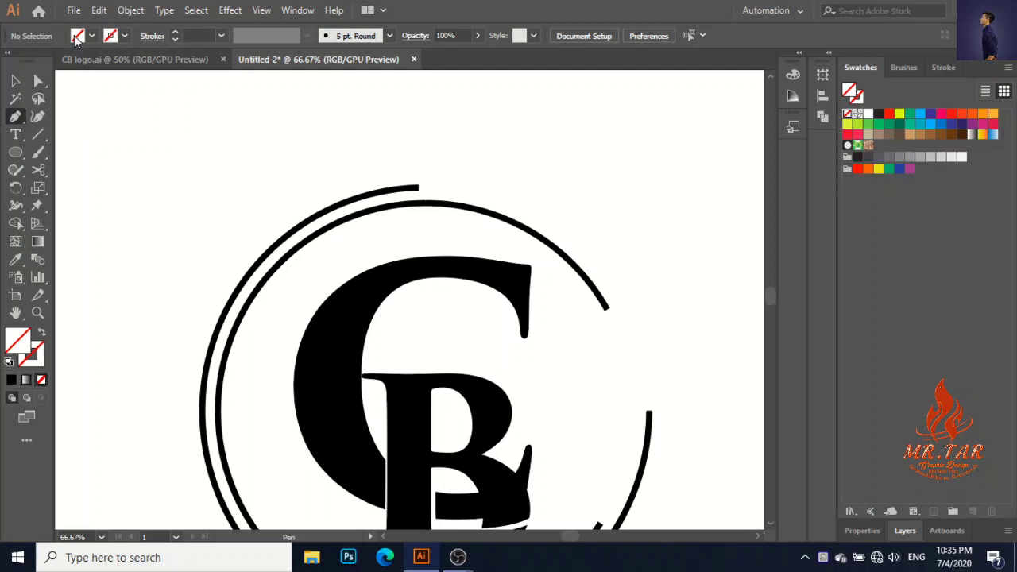
left_click(77, 41)
left_click(42, 61)
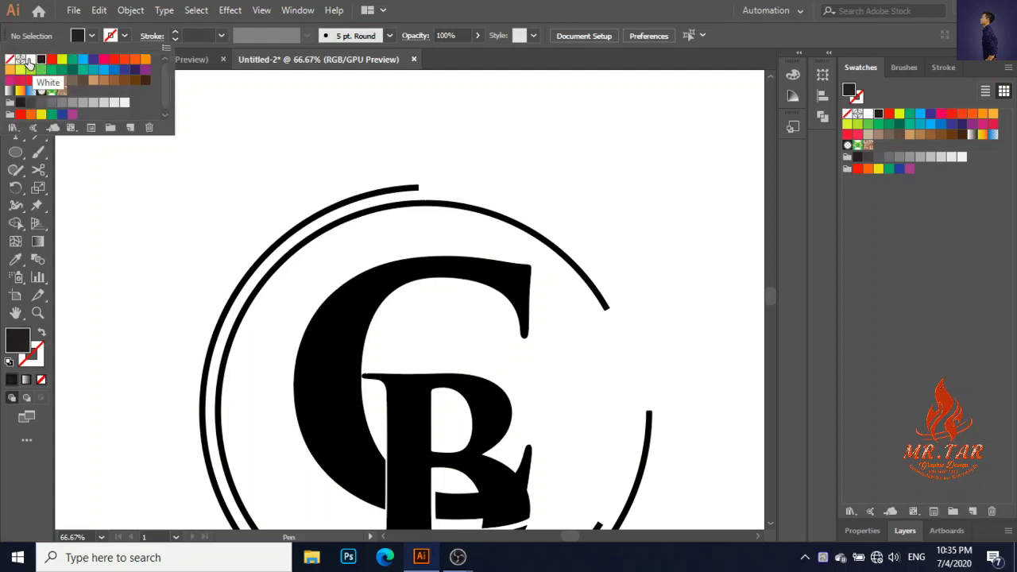
left_click(21, 61)
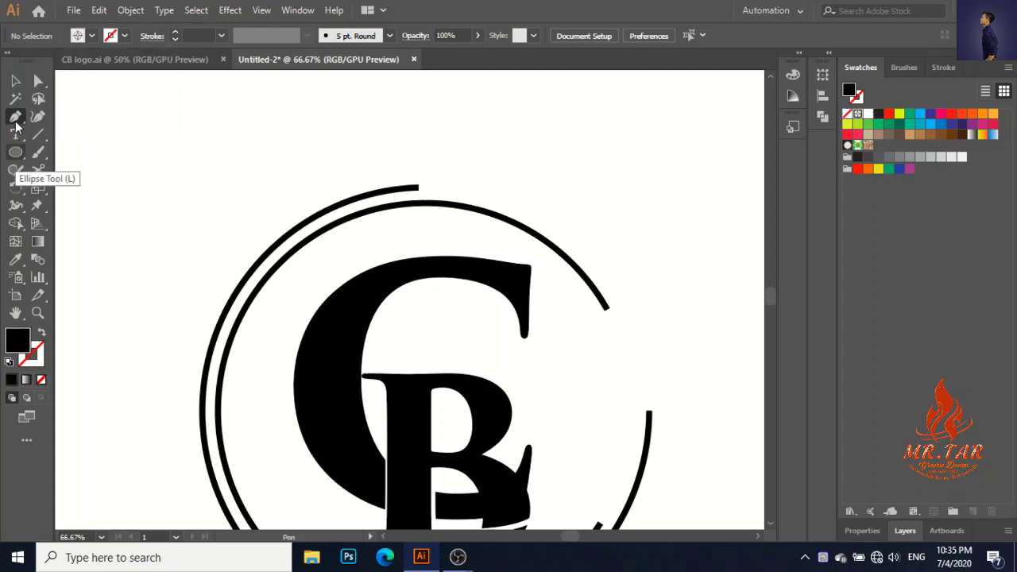
Draw a curled, tapering black leaf with the Pen tool outside the upper-left of the rings and deselect it
left_click_drag(218, 204, 214, 237)
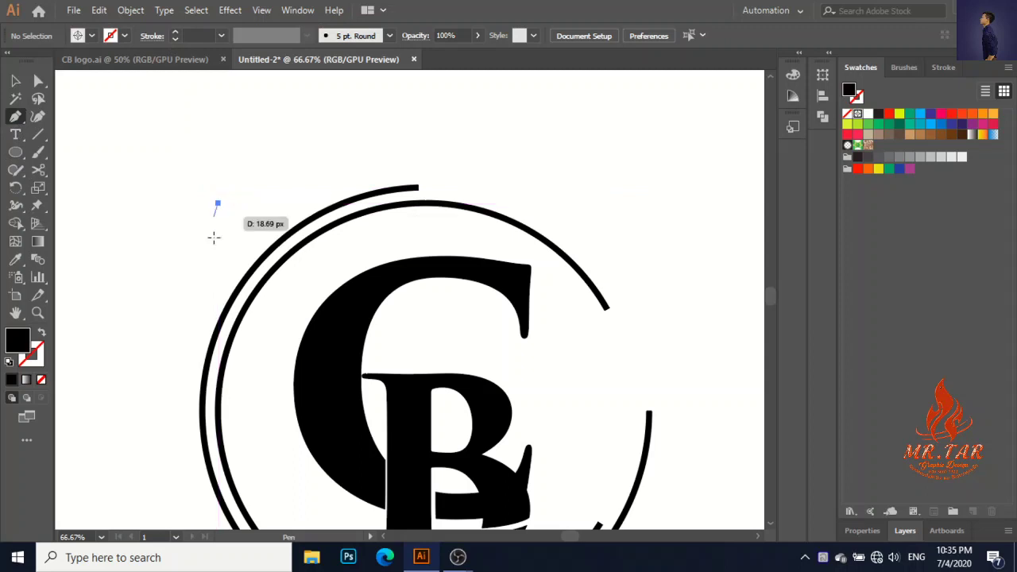
mouse_move(218, 284)
left_mouse_down()
mouse_move(207, 296)
mouse_move(202, 257)
mouse_move(181, 376)
mouse_move(195, 413)
mouse_move(193, 463)
left_mouse_up()
left_click(203, 262)
key("ctrl+z")
key("ctrl+z")
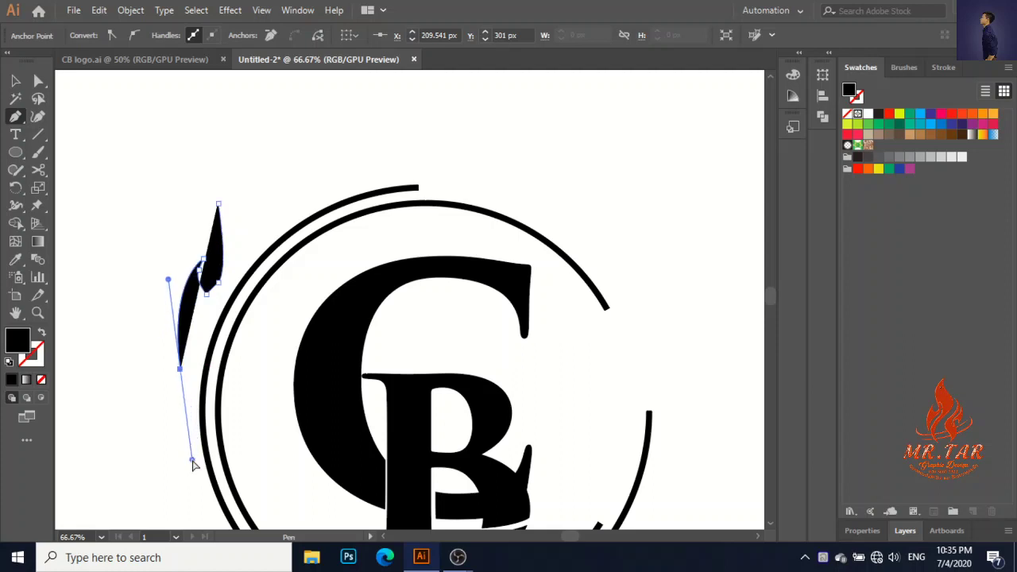
left_click_drag(207, 293, 208, 243)
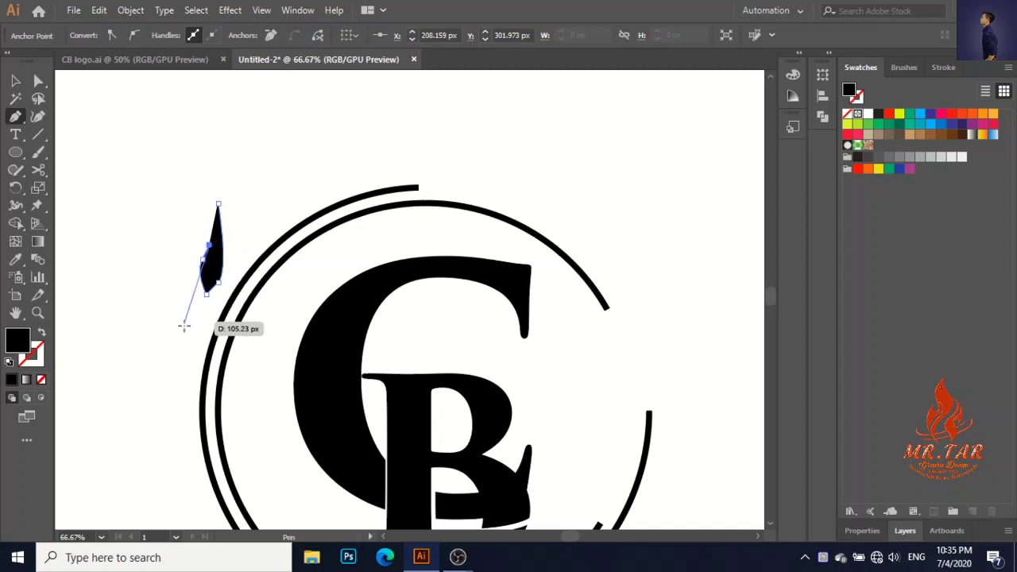
left_click_drag(171, 402, 216, 202)
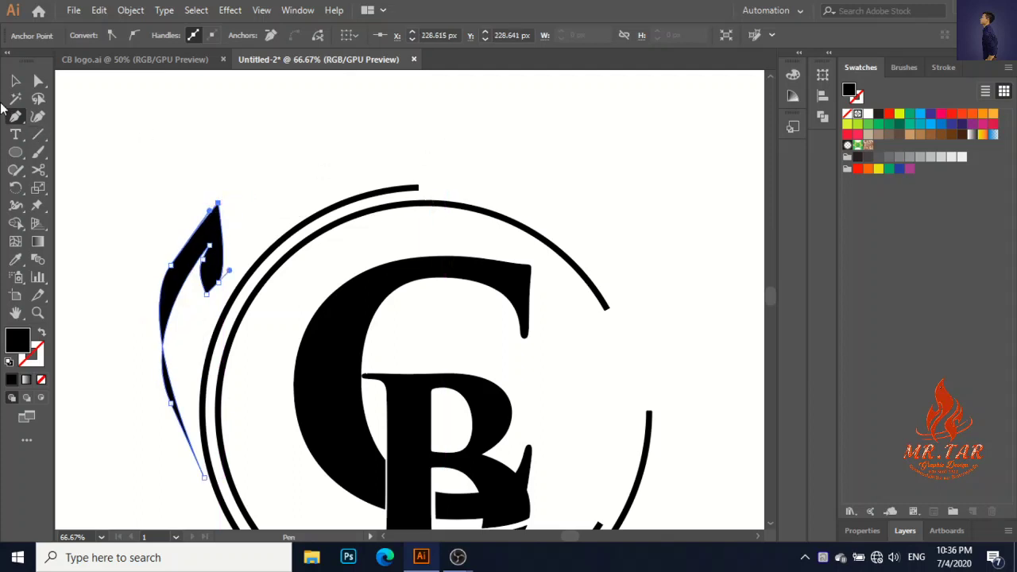
left_click(17, 80)
left_click(318, 181)
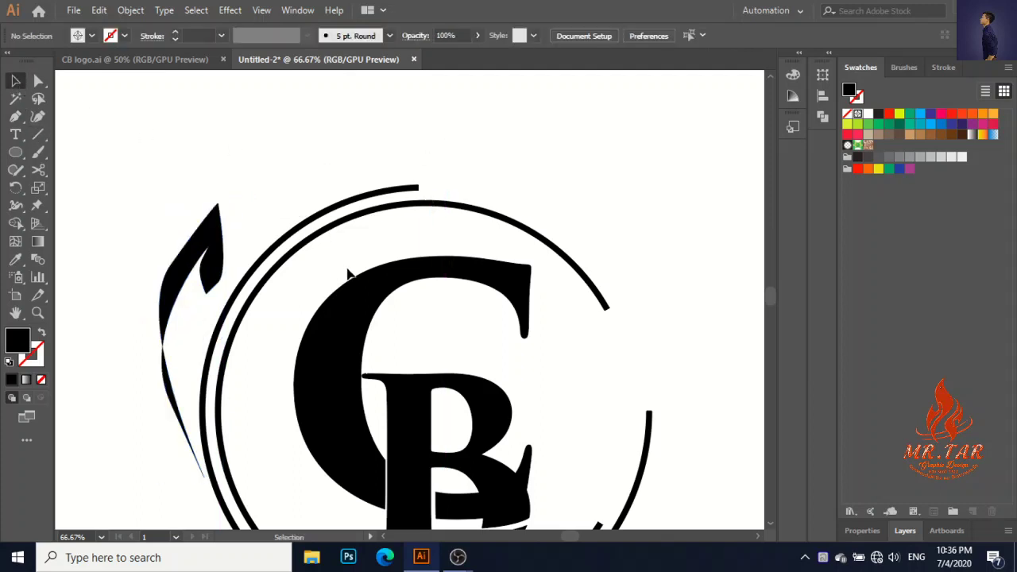
Undo the leaf's outer edge and continue its path with the Pen tool down to the pointed lower tip
key("ctrl+z")
key("ctrl+z")
key("ctrl+z")
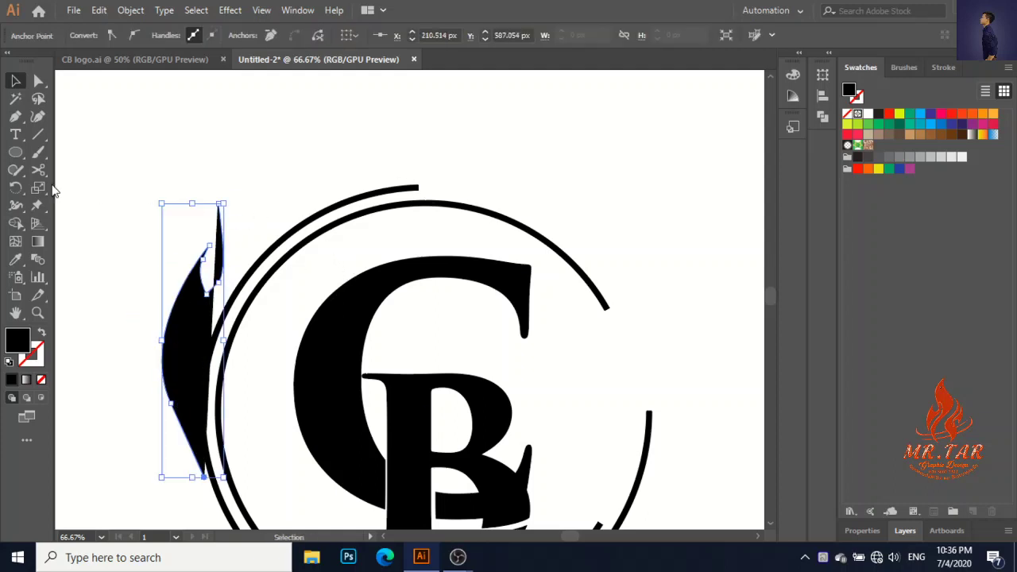
left_click(15, 117)
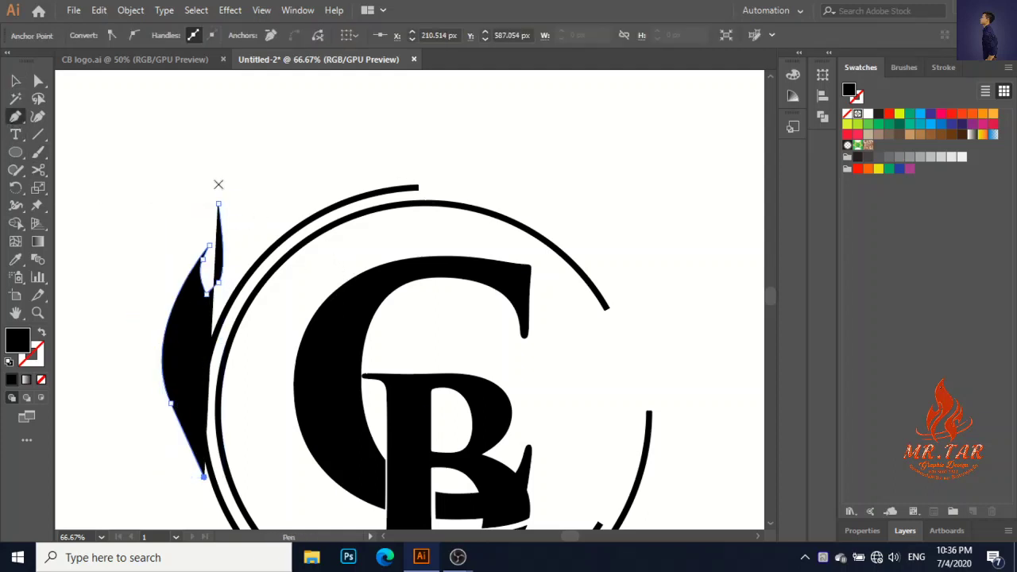
left_click(205, 247)
left_click_drag(169, 402, 136, 328)
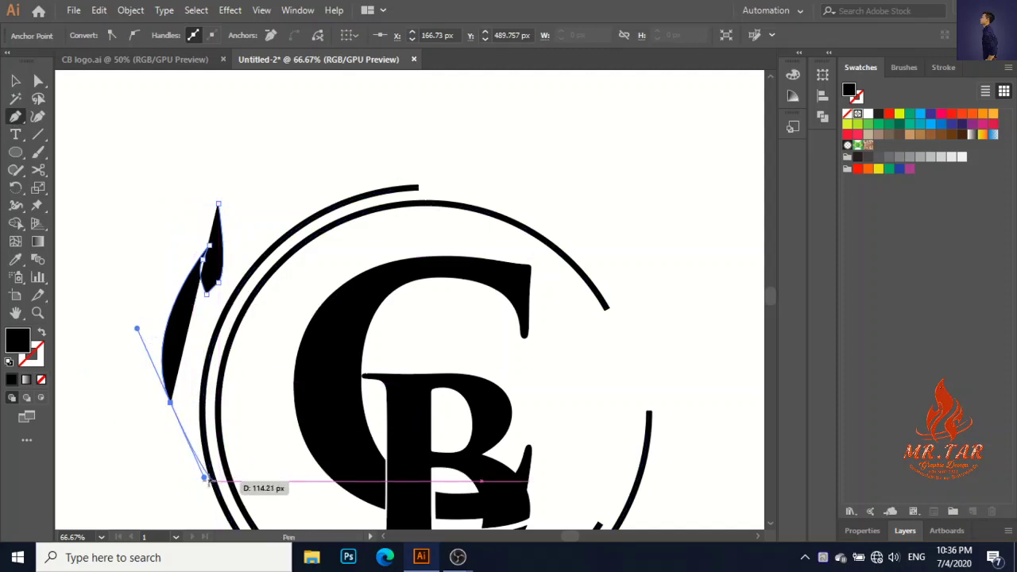
left_click(204, 476)
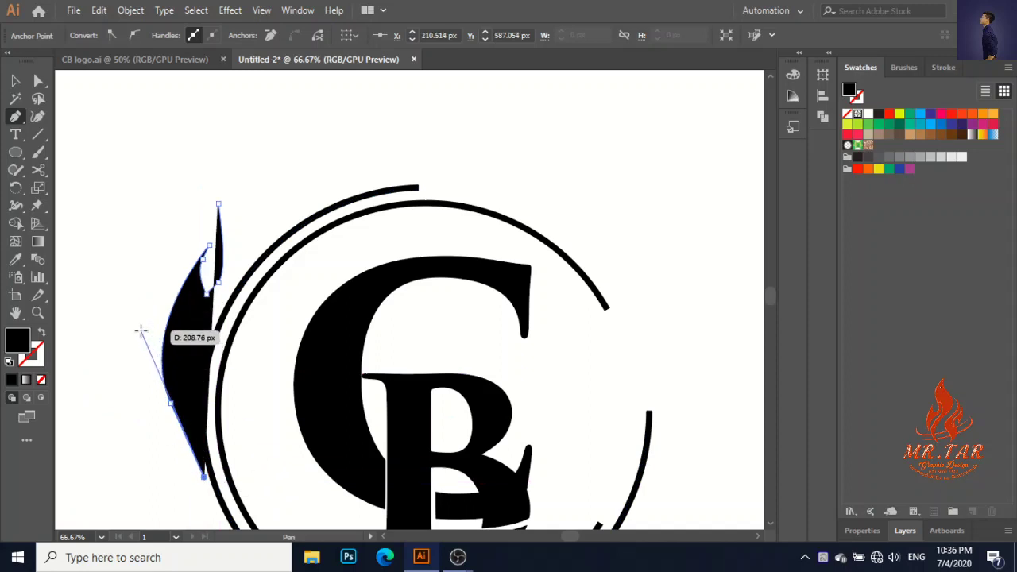
left_click_drag(141, 330, 200, 218)
key("ctrl+z")
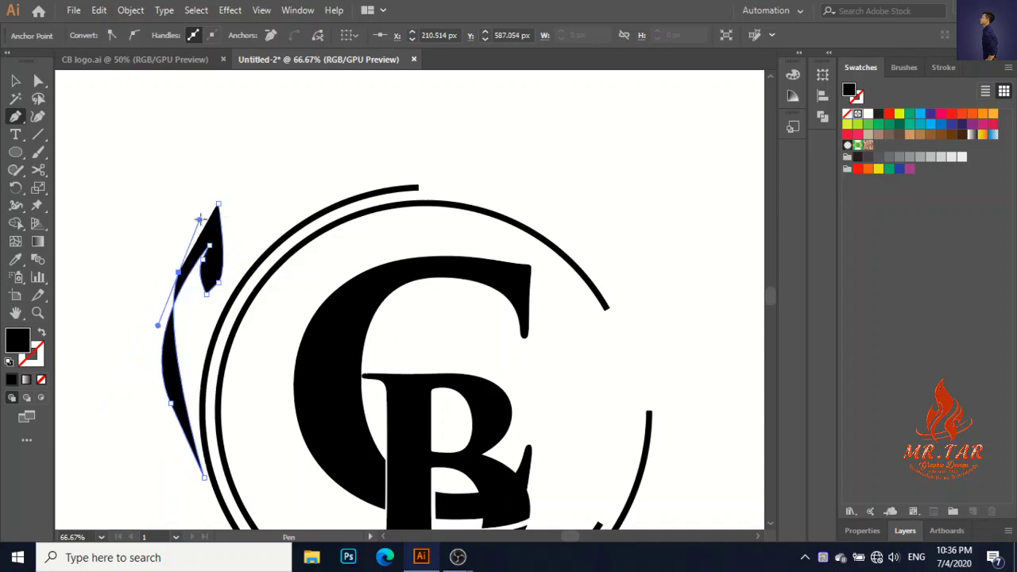
key("ctrl+z")
Draw a wider curved outer edge for the leaf, close the path at its top tip, and deselect it
left_click_drag(162, 267, 227, 208)
left_click(218, 205)
left_click(14, 81)
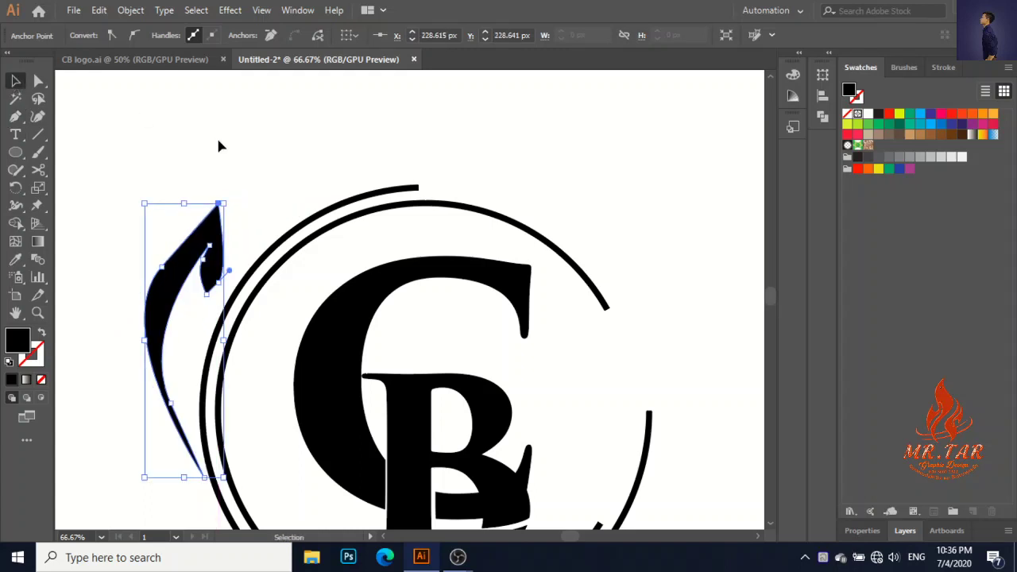
left_click(271, 216)
Draw a second, broader black leaf with a thin curved slit near its base to the left of the first leaf and deselect it
scroll(270, 212, "down", 3)
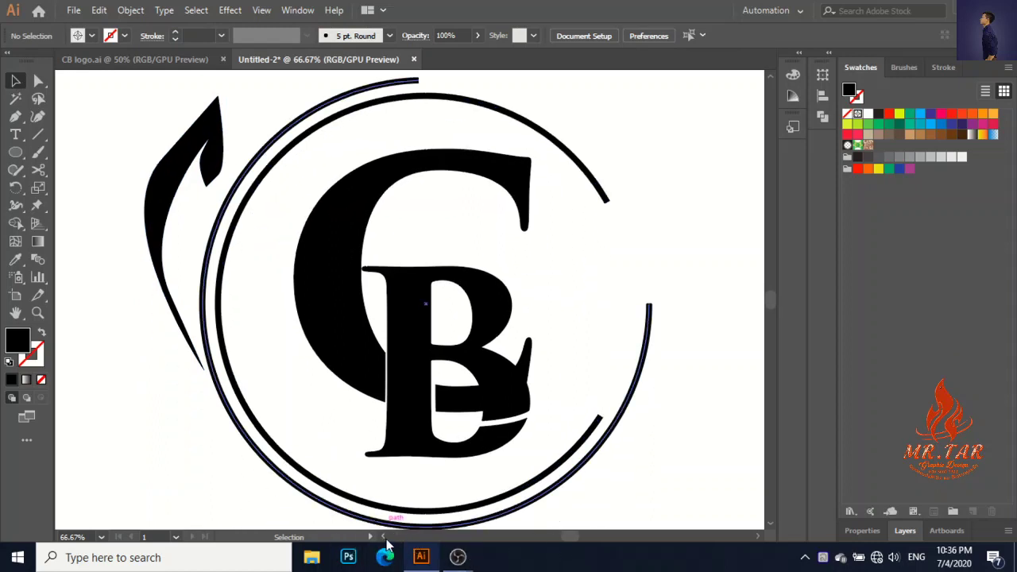
left_click(383, 538)
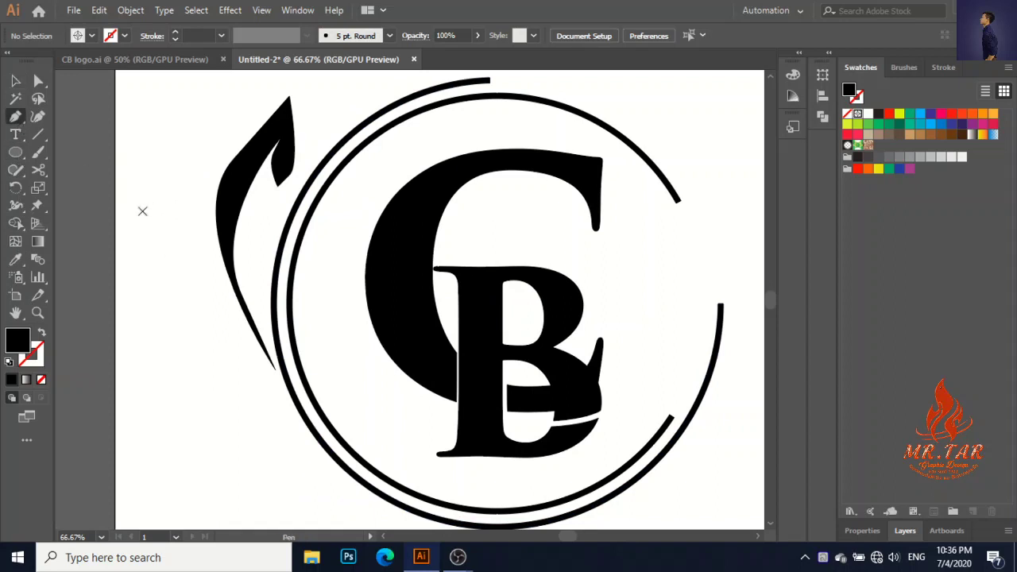
left_click(136, 214)
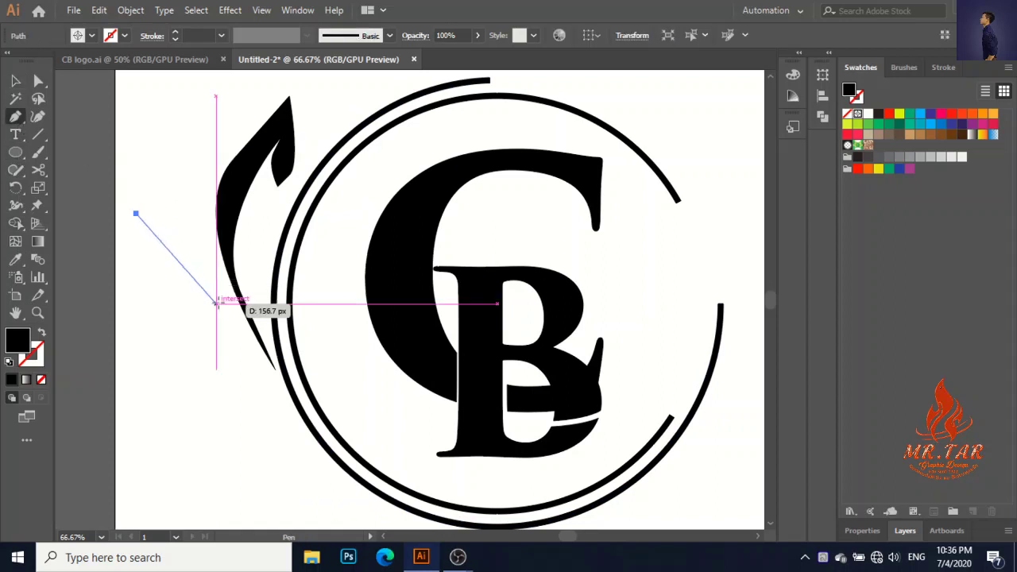
left_click_drag(216, 289, 212, 337)
left_click_drag(145, 261, 14, 94)
left_click(15, 80)
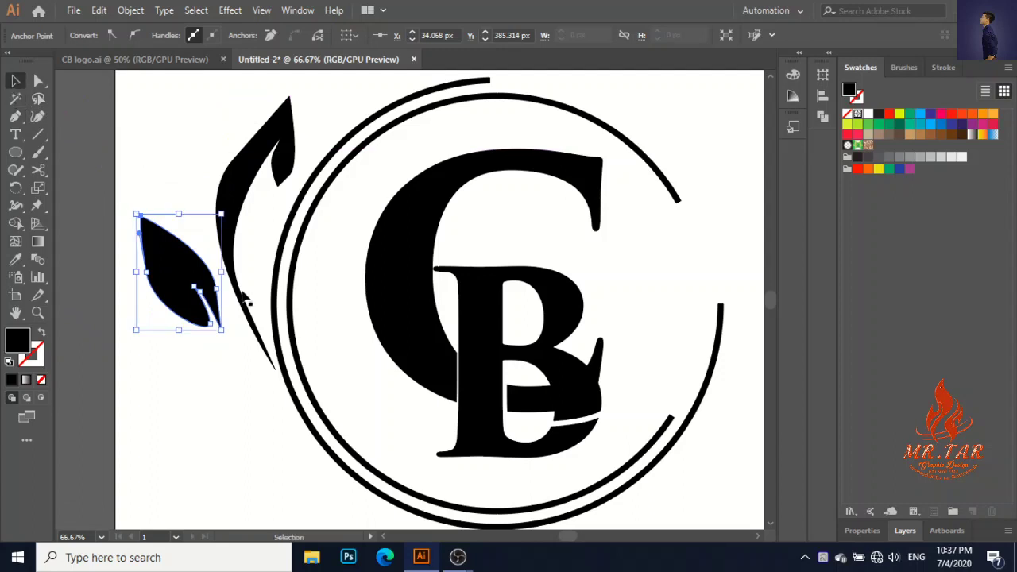
left_click(225, 399)
key("a")
left_click(188, 276)
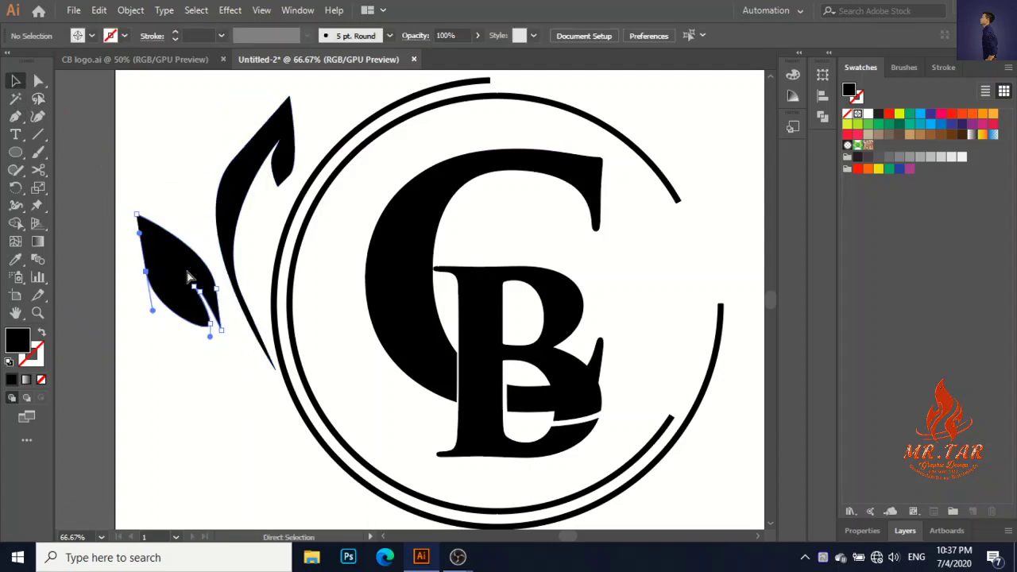
key("v")
left_click(16, 118)
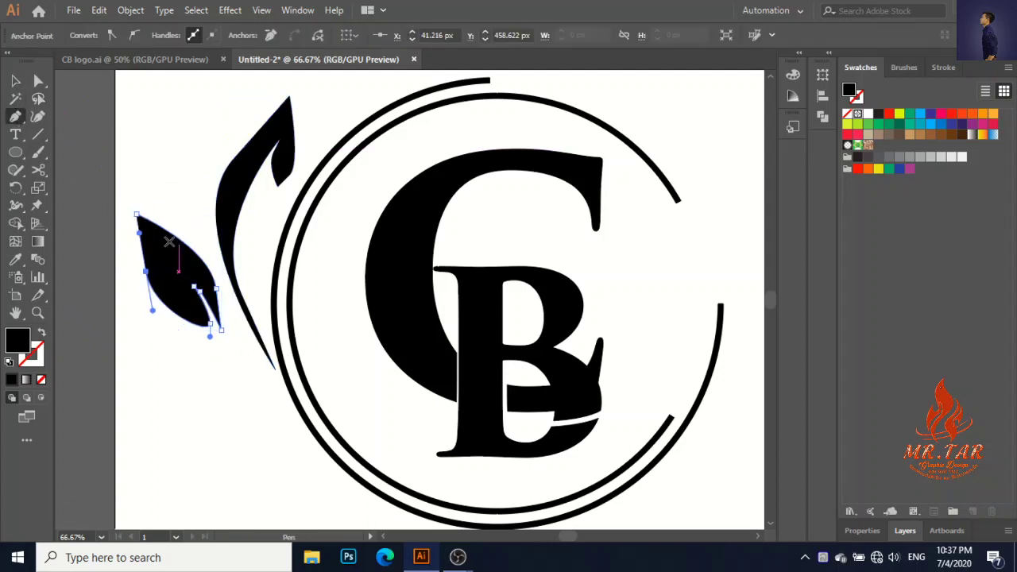
left_click(137, 213)
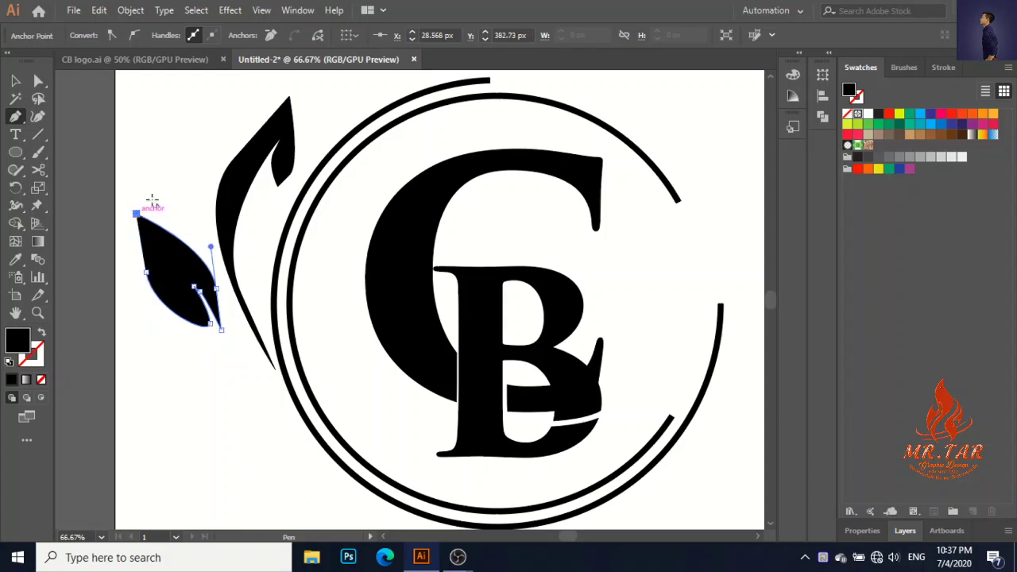
left_click(173, 163)
key("ctrl+z")
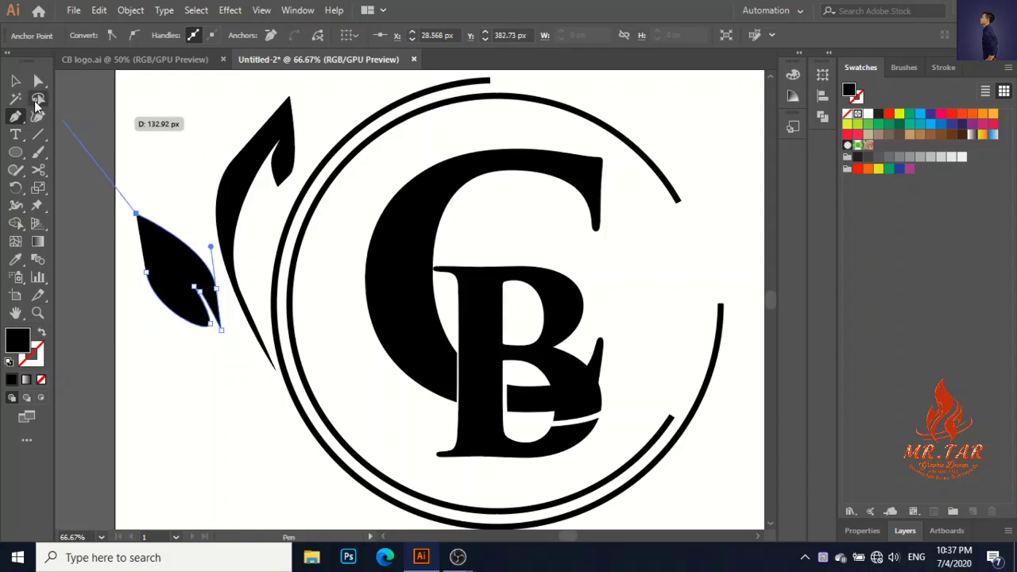
key("v")
left_click(222, 449)
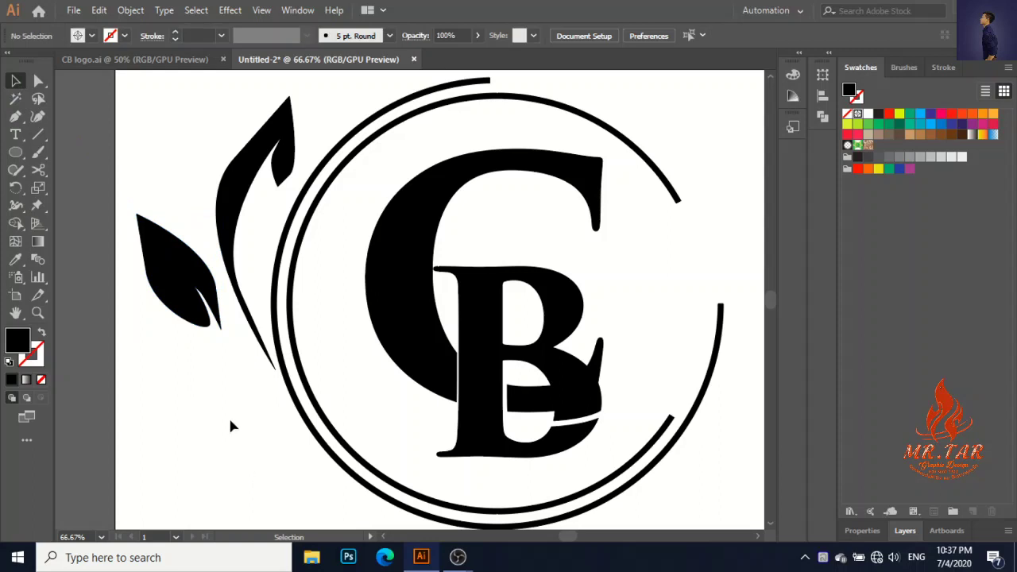
Duplicate the broad leaf onto the left side of the rings and reflect the copy across the vertical axis
left_click(213, 315)
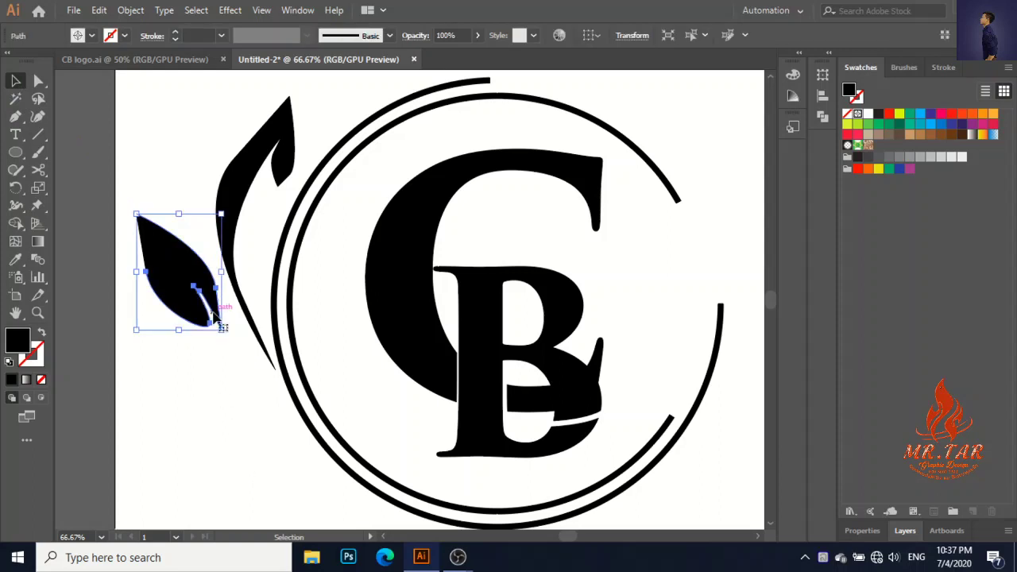
left_click_drag(214, 318, 355, 290)
right_click(323, 235)
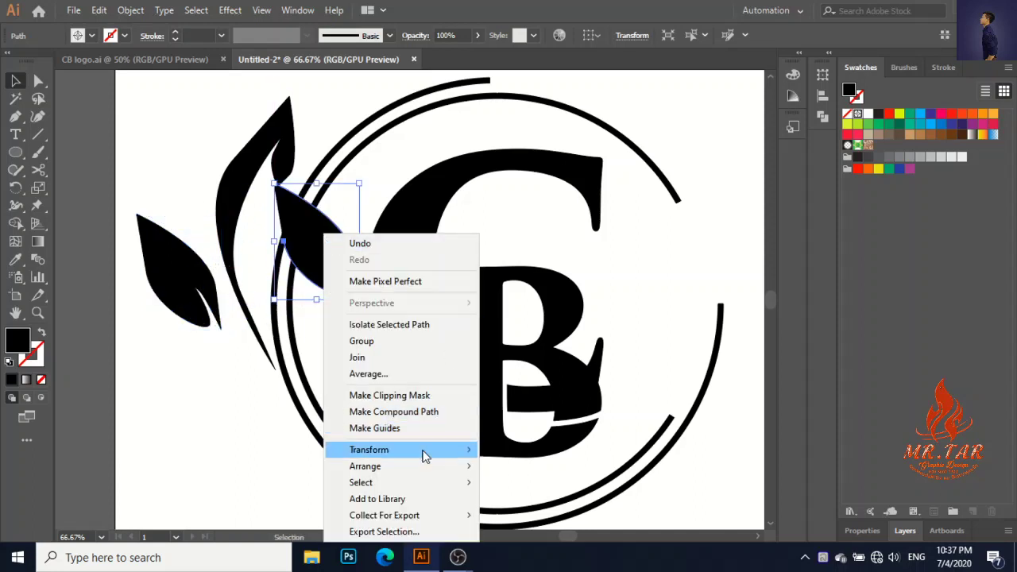
mouse_move(426, 452)
left_click(546, 381)
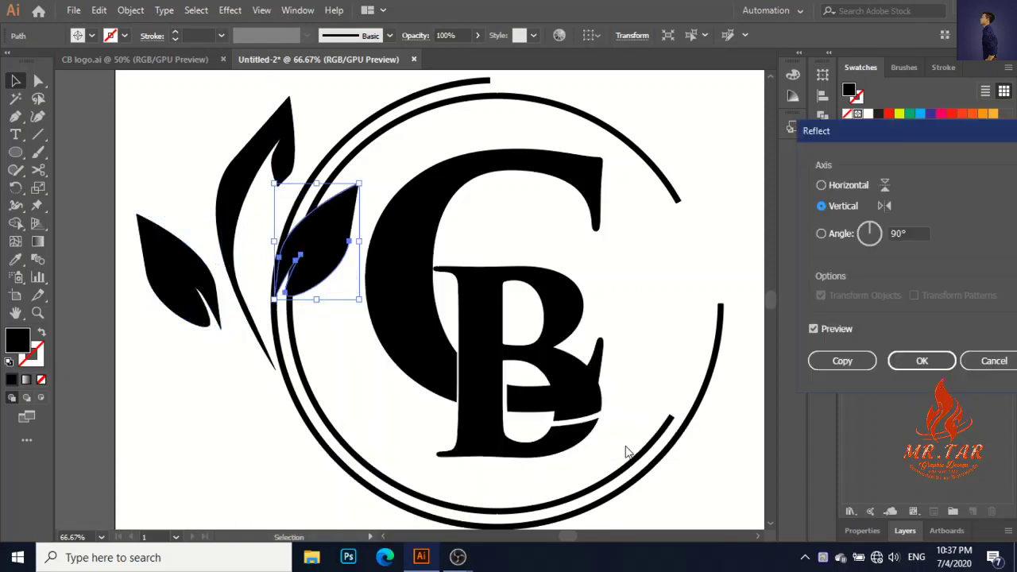
left_click(921, 361)
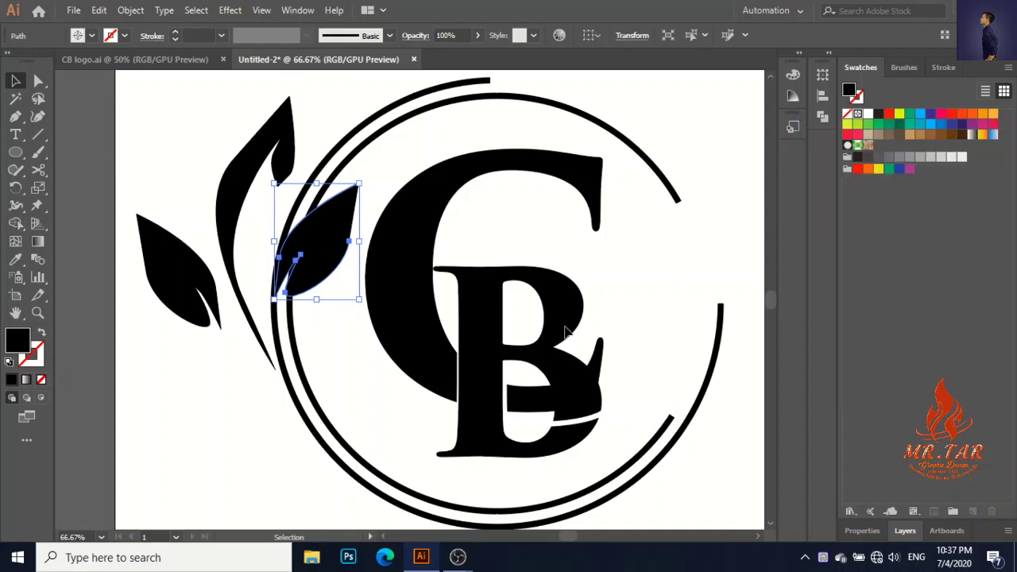
Scale the mirrored leaf down, place it just inside the inner ring beside the C, and deselect it
left_click_drag(359, 182, 345, 200)
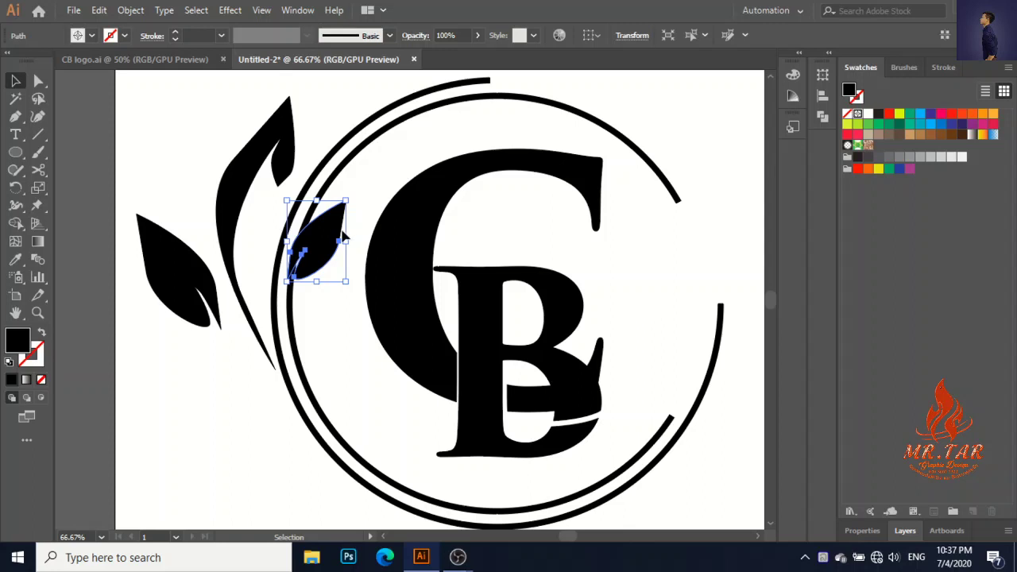
left_click_drag(334, 253, 359, 259)
left_click(246, 417)
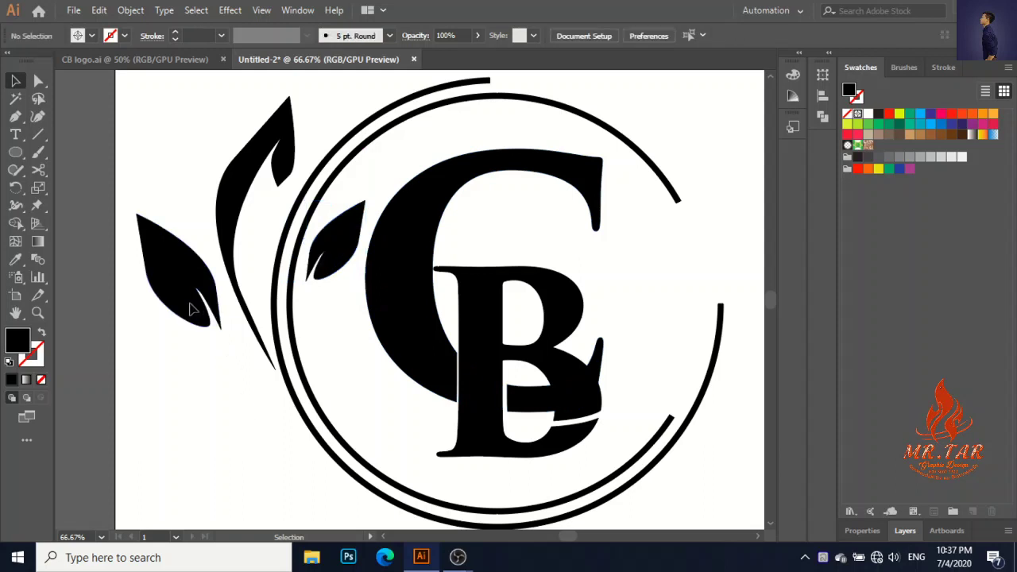
Rotate the large broad leaf slightly counter-clockwise, and shift both broad leaves slightly downward toward the curled leaf's stem
left_click(216, 311)
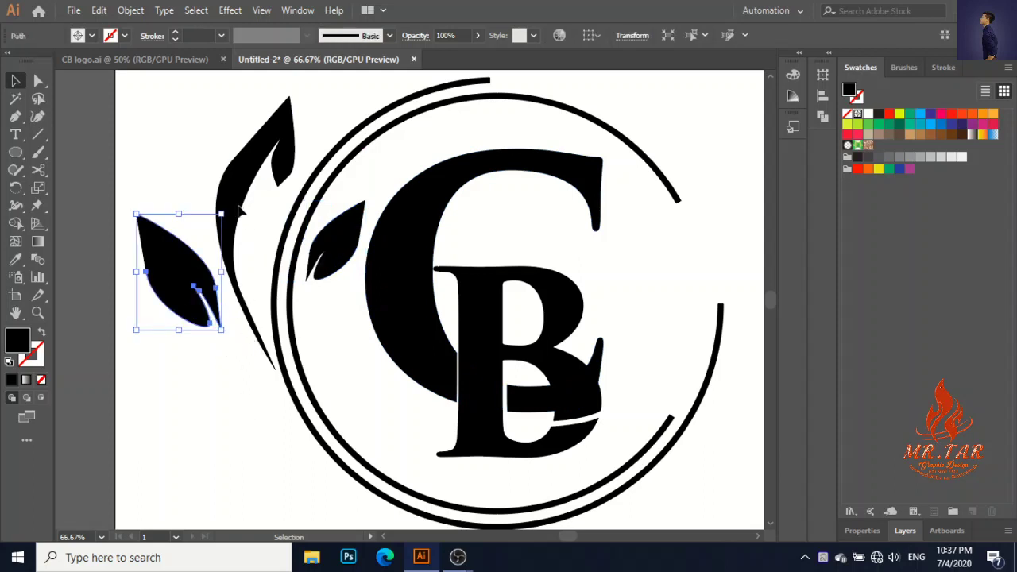
left_click_drag(132, 213, 128, 222)
left_click(216, 332)
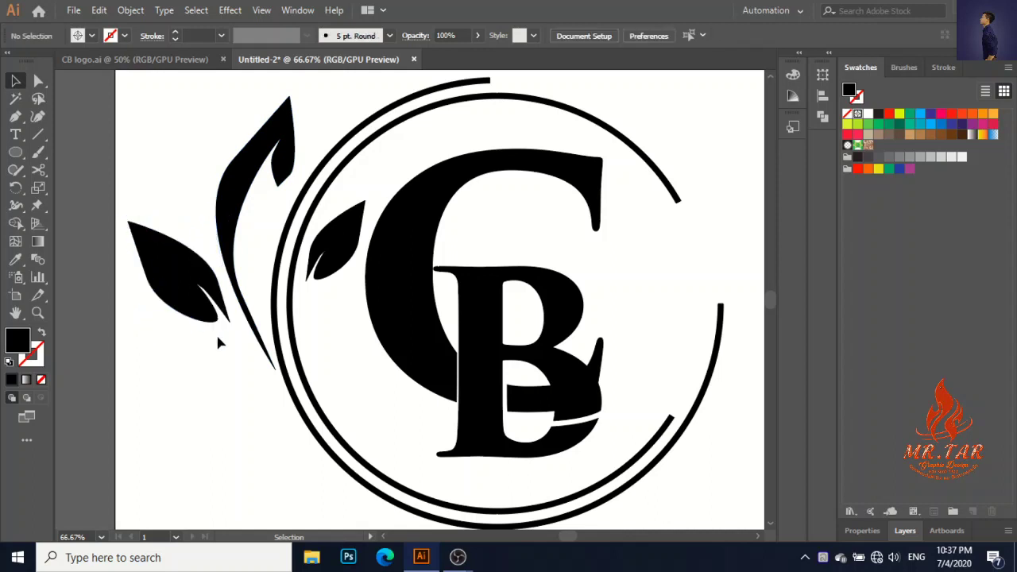
left_click_drag(215, 324, 226, 334)
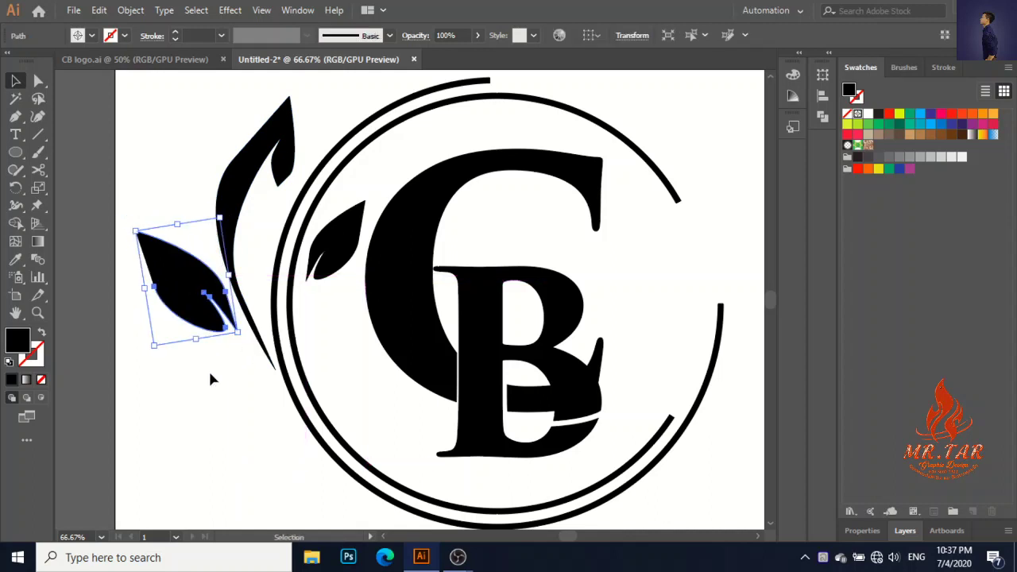
left_click(208, 374)
left_click_drag(323, 284, 313, 289)
left_click(238, 407)
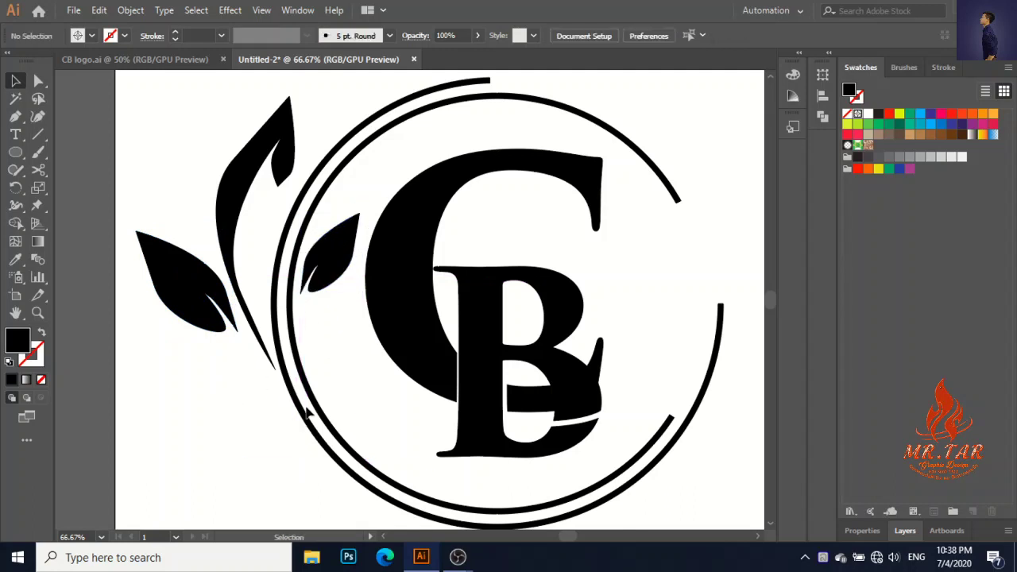
Expand all of the logo artwork into filled shapes and ungroup it
key("ctrl+minus")
key("ctrl+minus")
key("ctrl+minus")
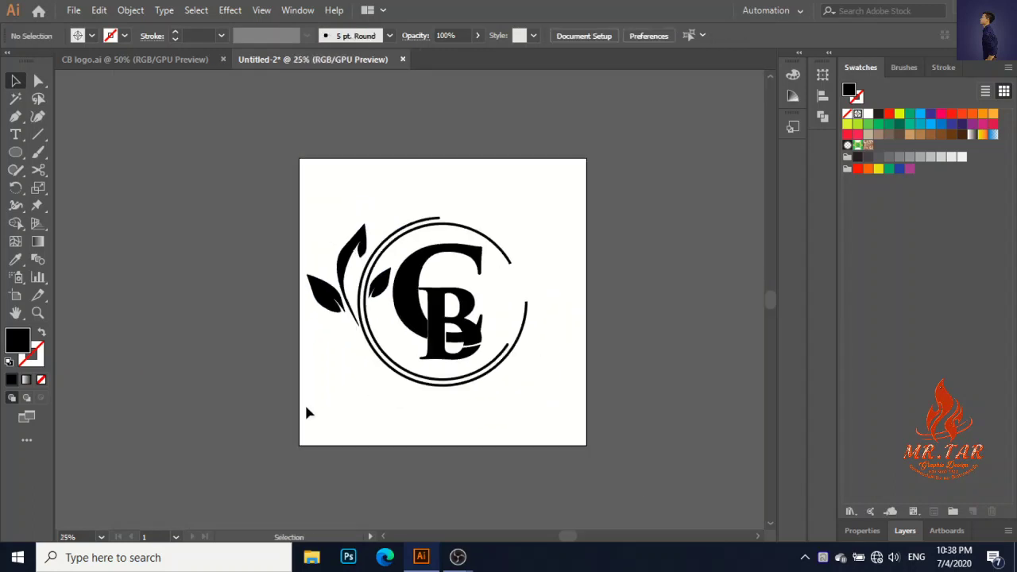
key("ctrl+a")
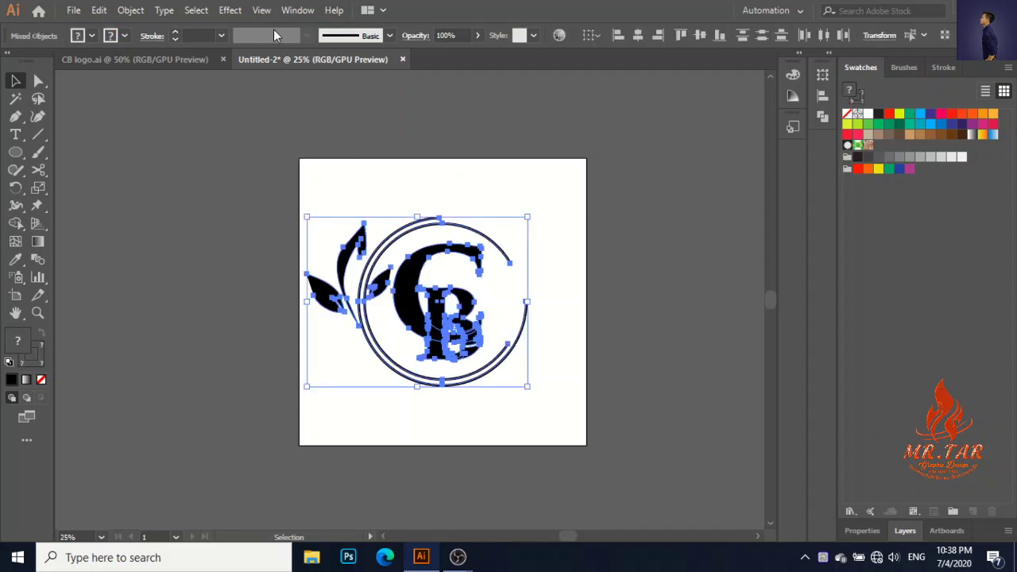
left_click(130, 10)
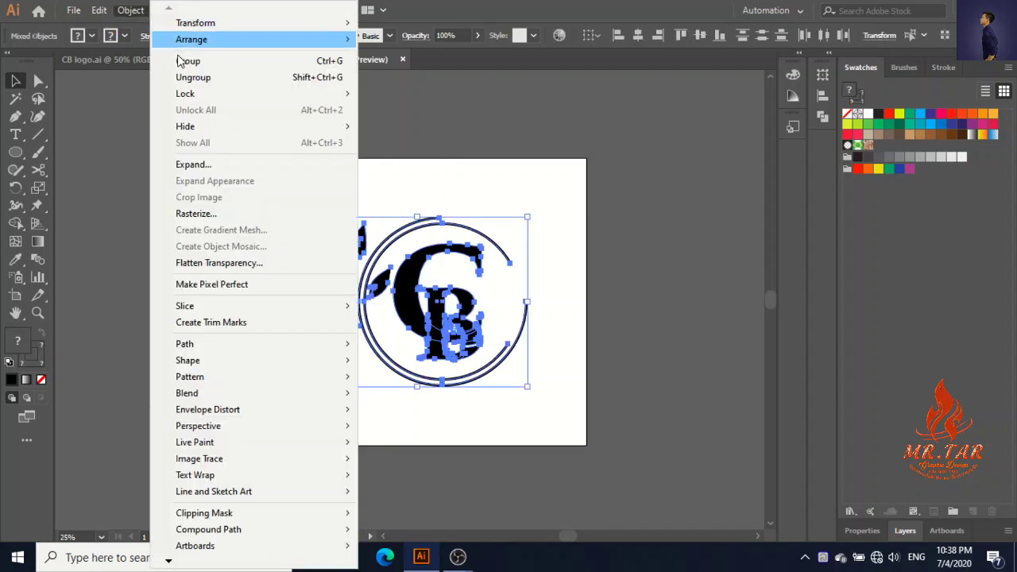
left_click(196, 165)
left_click(495, 360)
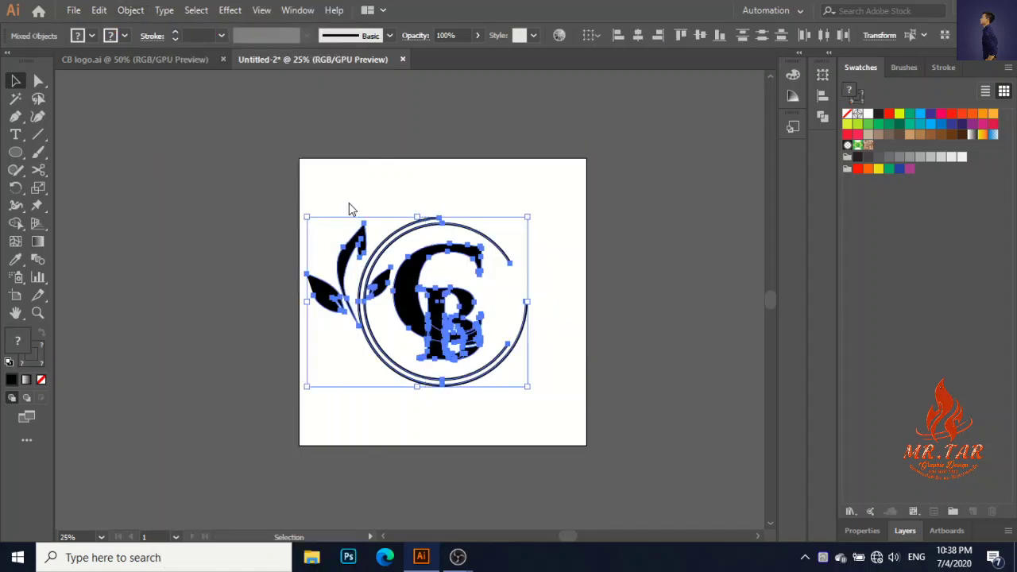
left_click(130, 11)
left_click(191, 77)
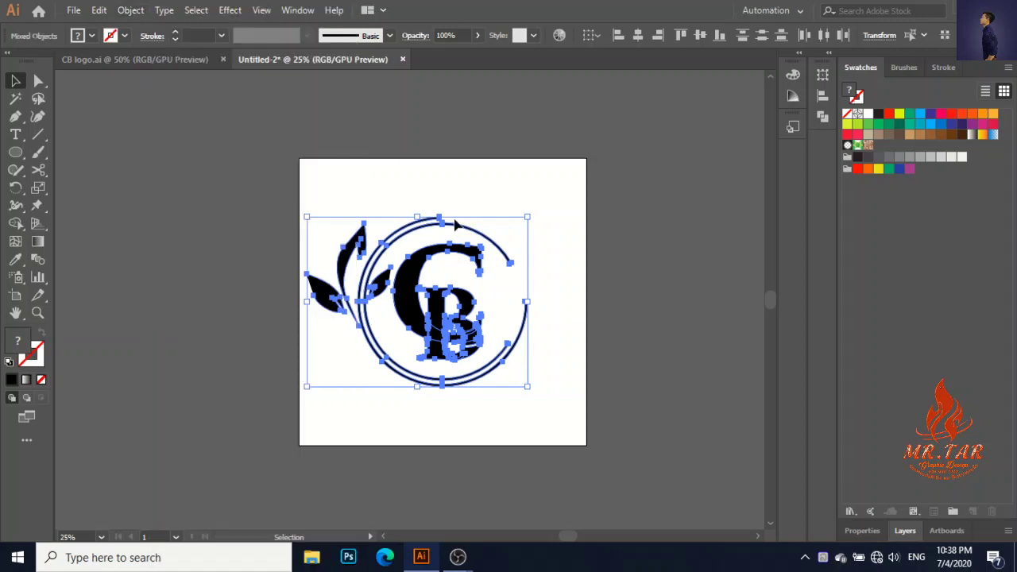
Fill the whole logo with the green swatch and deselect it
left_click(888, 169)
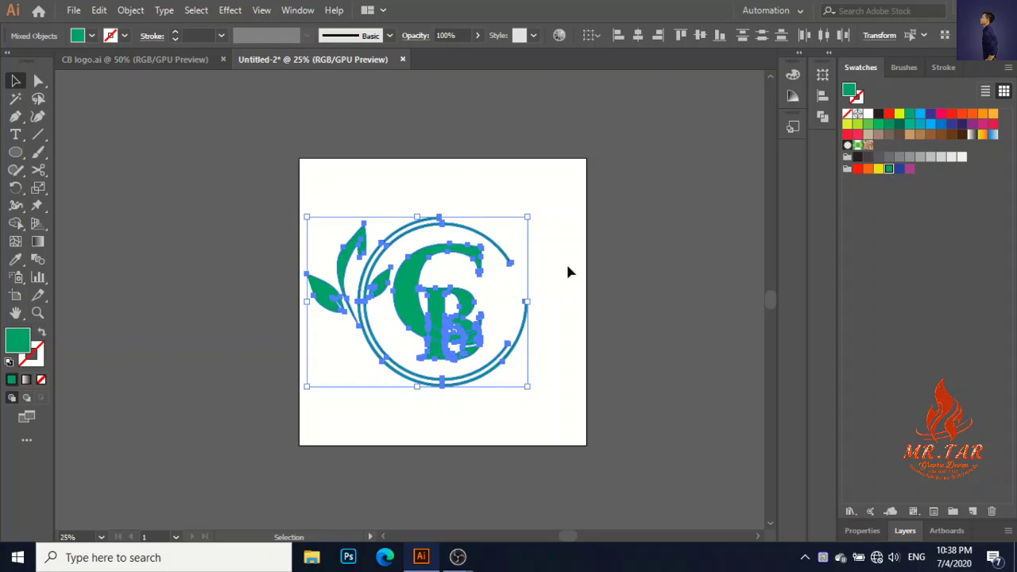
left_click(603, 236)
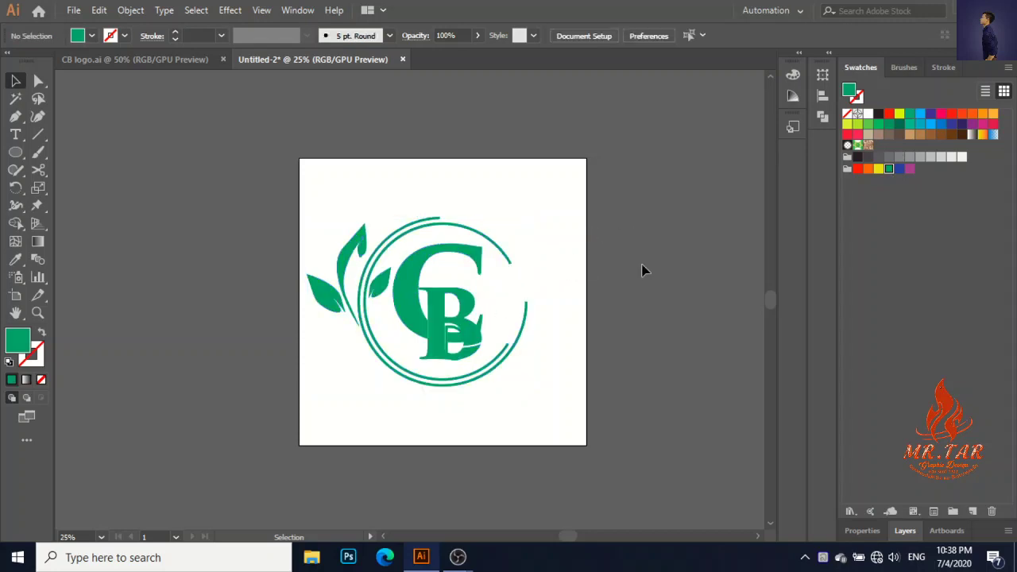
Clean up the leftover expanded pieces inside the lower bowl of the B
key("ctrl+equal")
key("ctrl+equal")
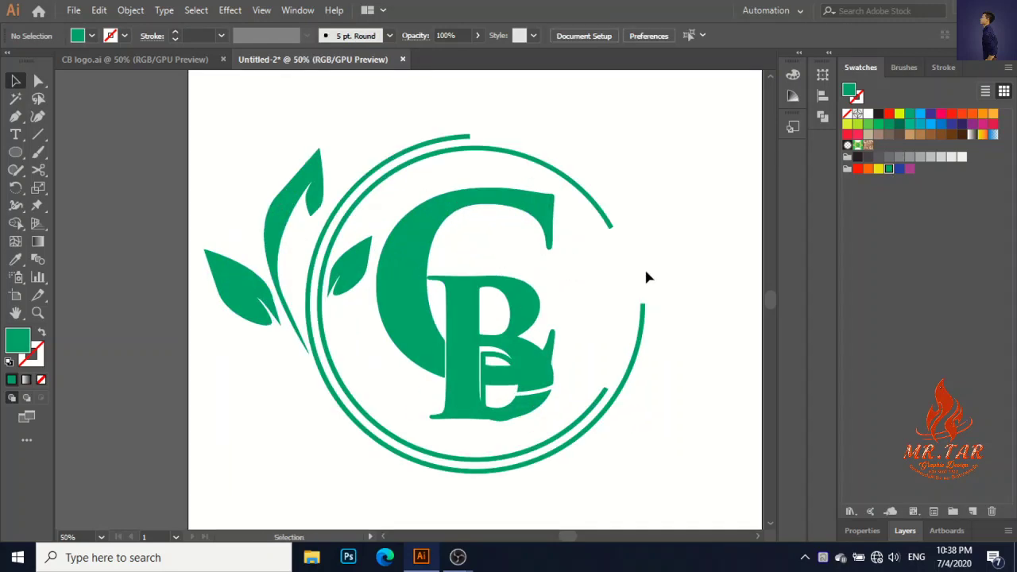
left_click(504, 419)
left_click(505, 427)
left_click(453, 367)
left_click(215, 183)
Select the entire logo, move it slightly to the right to centre it on the artboard, and deselect it
left_click_drag(194, 148, 663, 414)
key("ctrl+minus")
key("ctrl+minus")
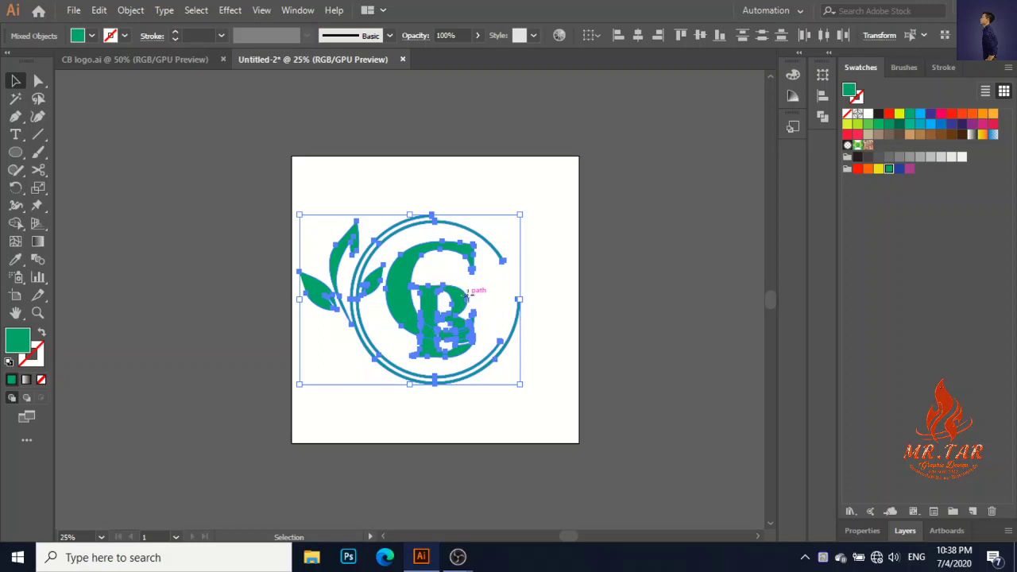
left_click_drag(469, 294, 484, 295)
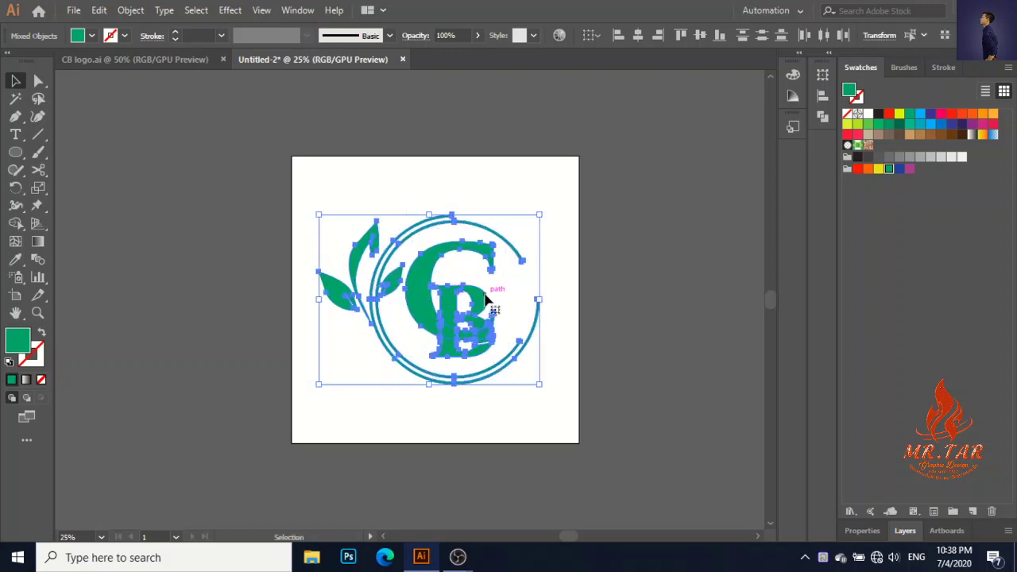
left_click(584, 274)
left_click_drag(321, 188, 701, 346)
left_click(701, 346)
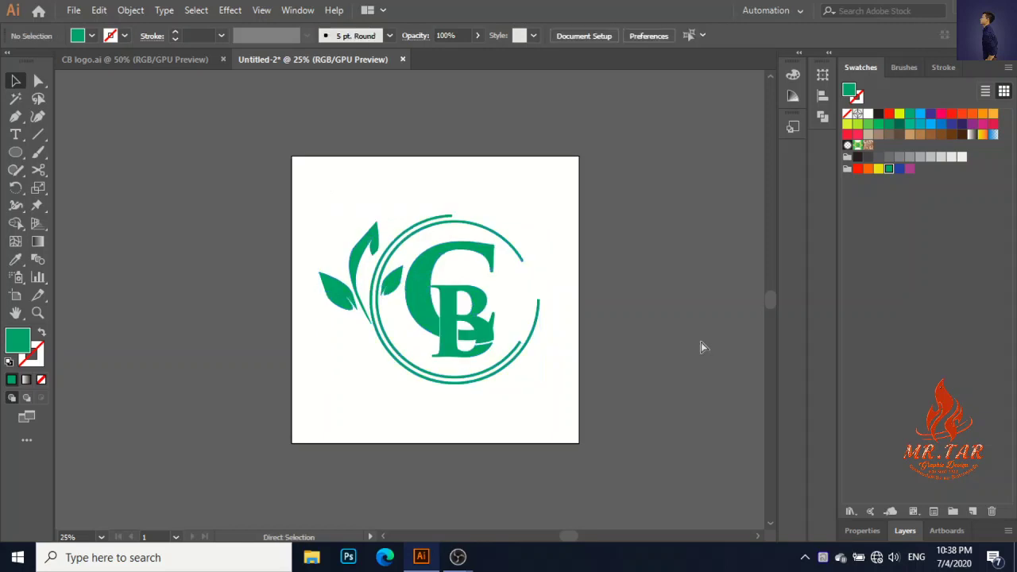
Recolour the inner ring with the orange swatch, keep the letters green, and clear the selection
key("ctrl+plus")
left_click(556, 245)
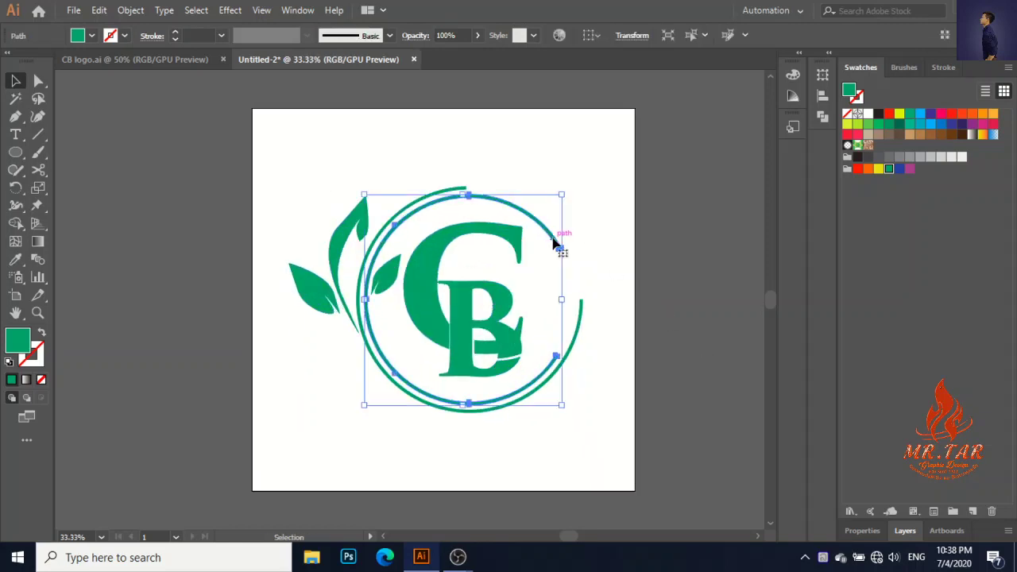
left_click(869, 172)
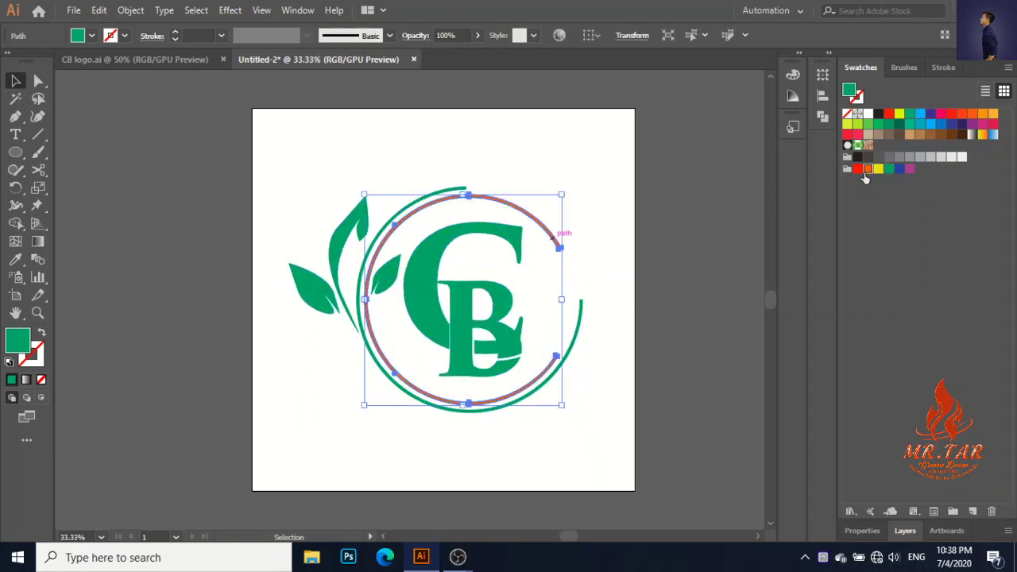
left_click(723, 301)
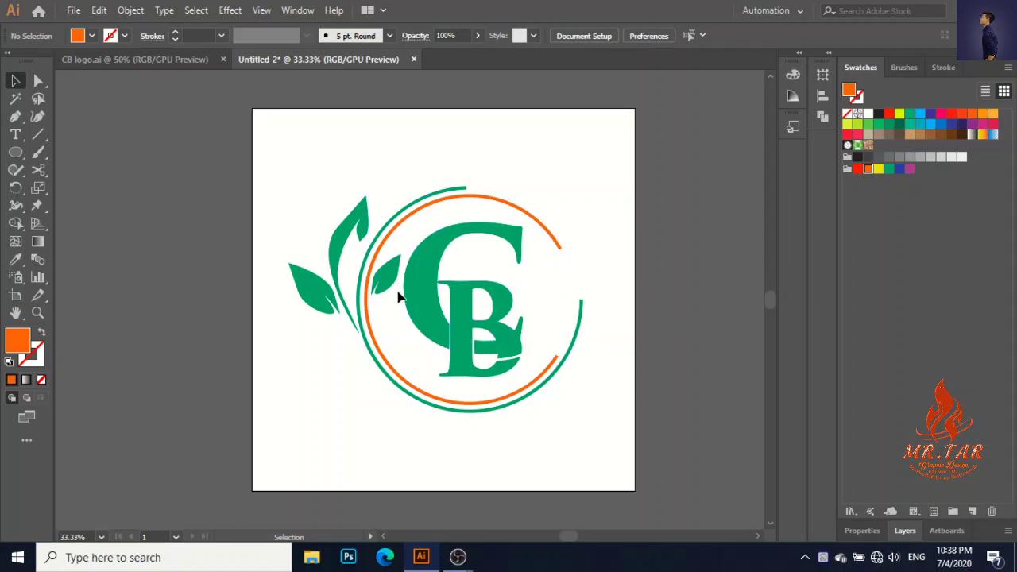
left_click(489, 358)
left_click(689, 280)
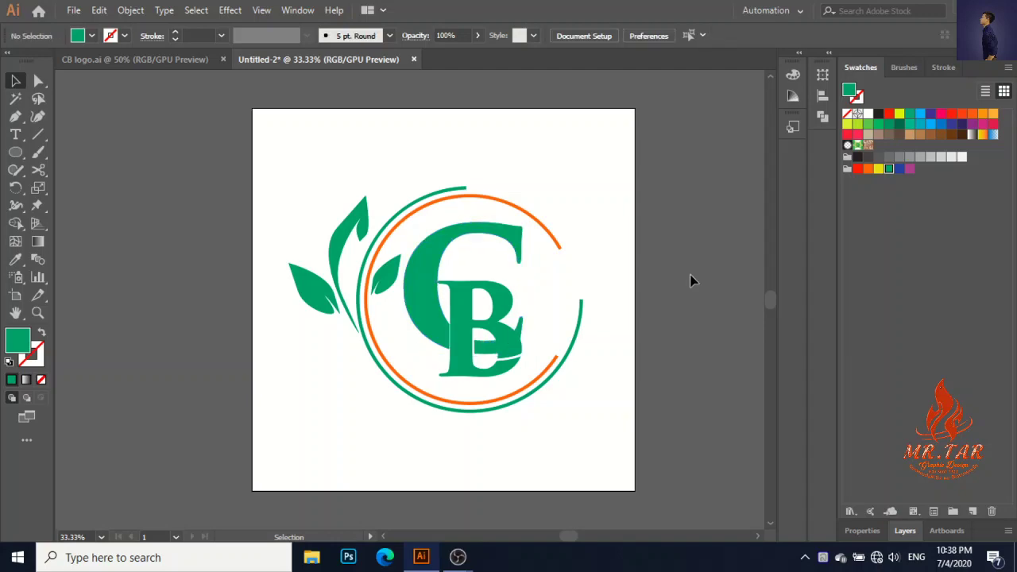